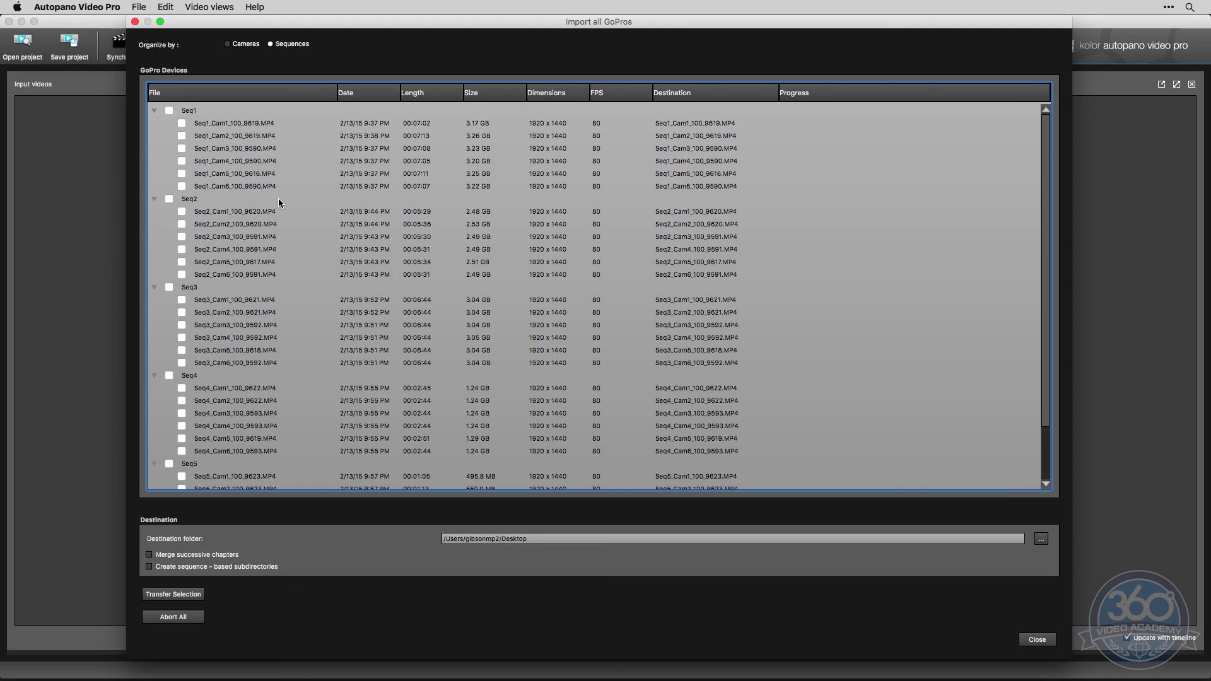
# Review the GoPro clip list organized by cameras and by sequences, leaving it organized by sequences
pyautogui.scroll(-3, 276, 202)
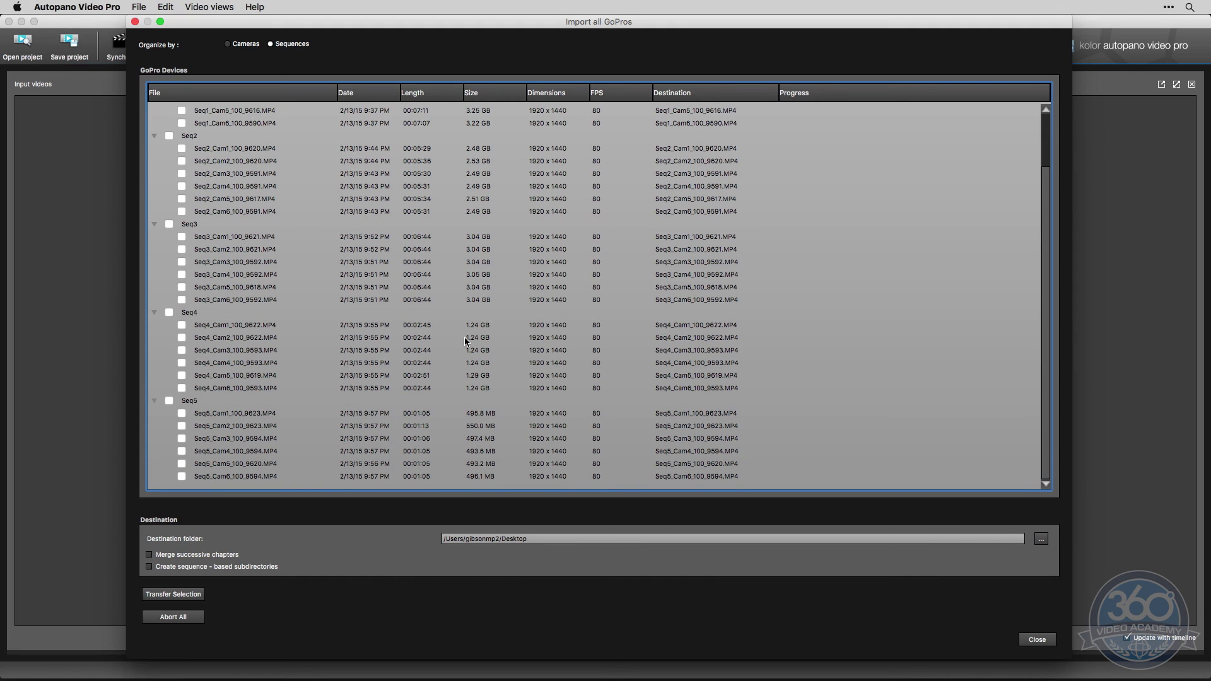
pyautogui.click(228, 44)
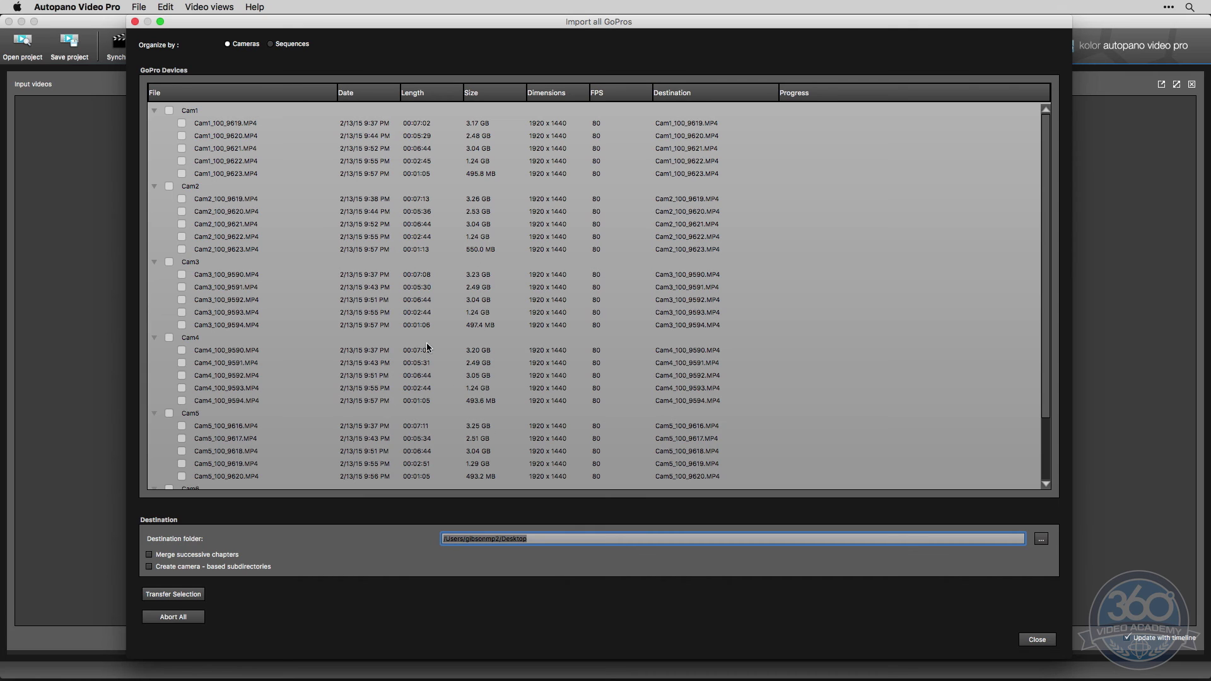
pyautogui.click(271, 44)
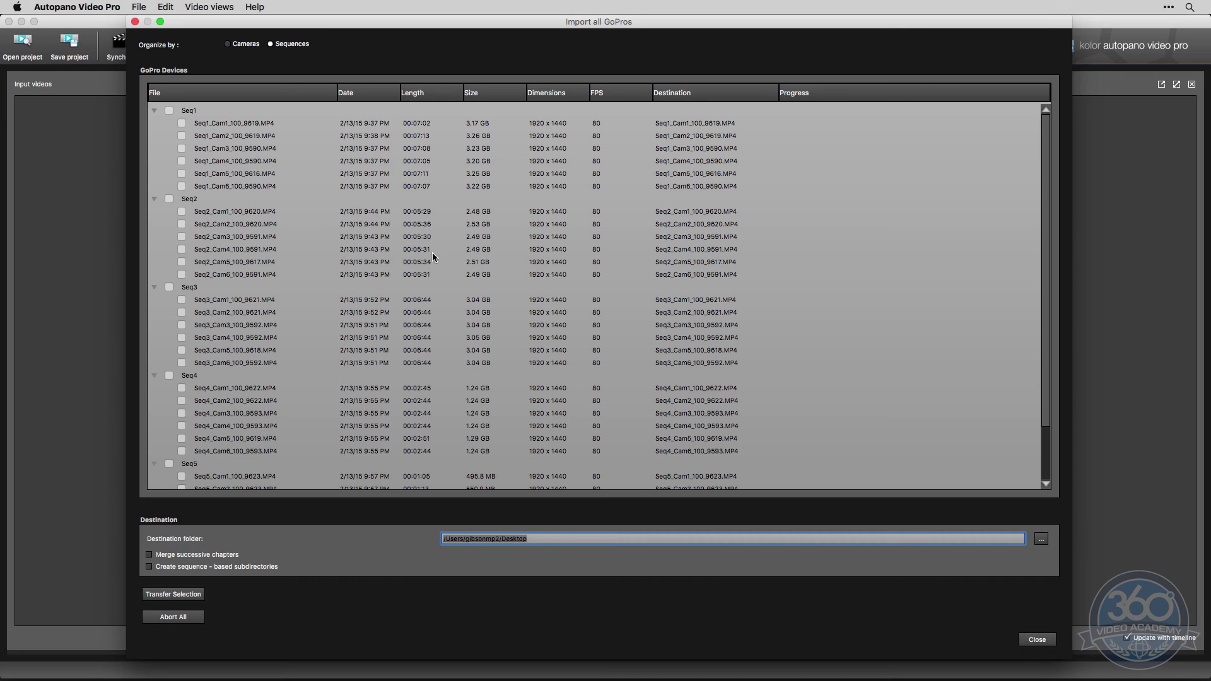
pyautogui.scroll(-2, 384, 252)
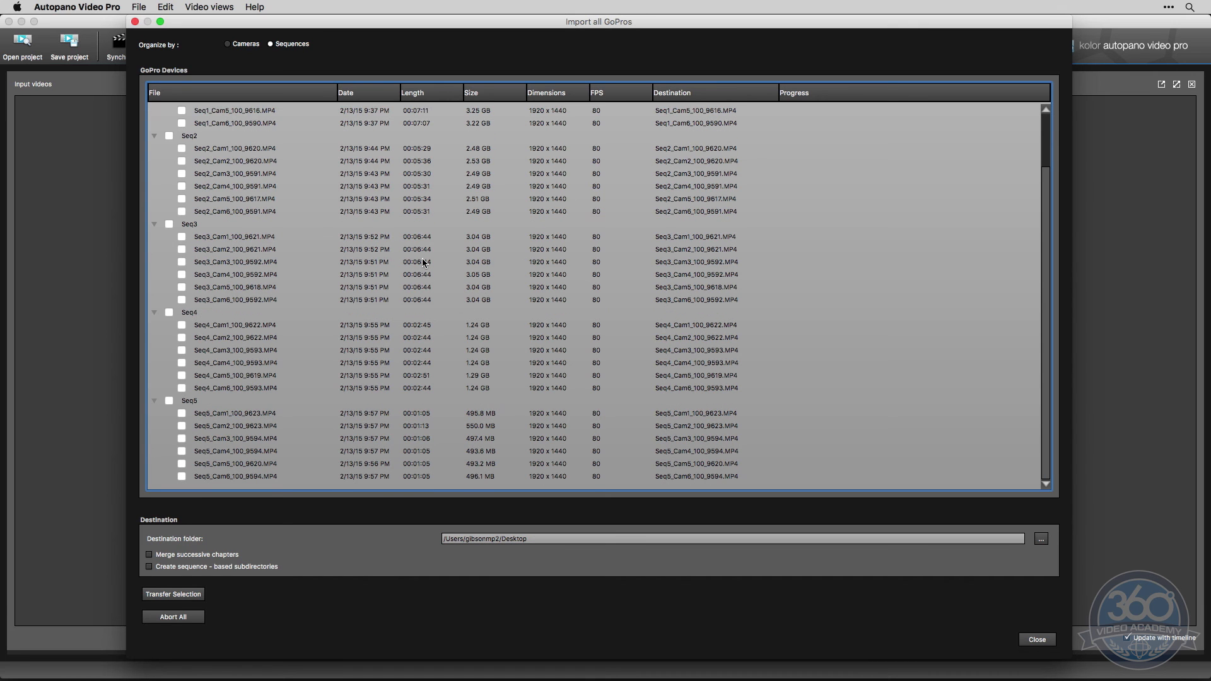
pyautogui.scroll(2, 423, 262)
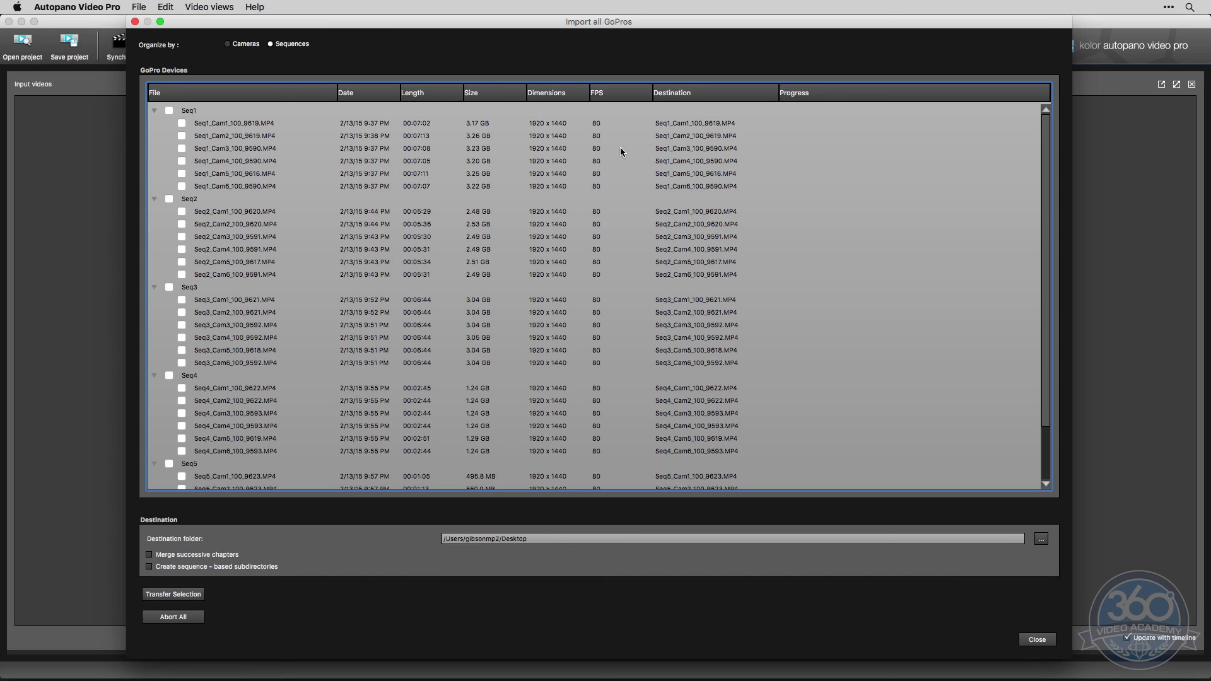
pyautogui.click(270, 45)
# Try the options for merging successive chapters and creating sequence-based subdirectories, and switch both off again
pyautogui.click(178, 556)
pyautogui.click(178, 556)
pyautogui.click(189, 567)
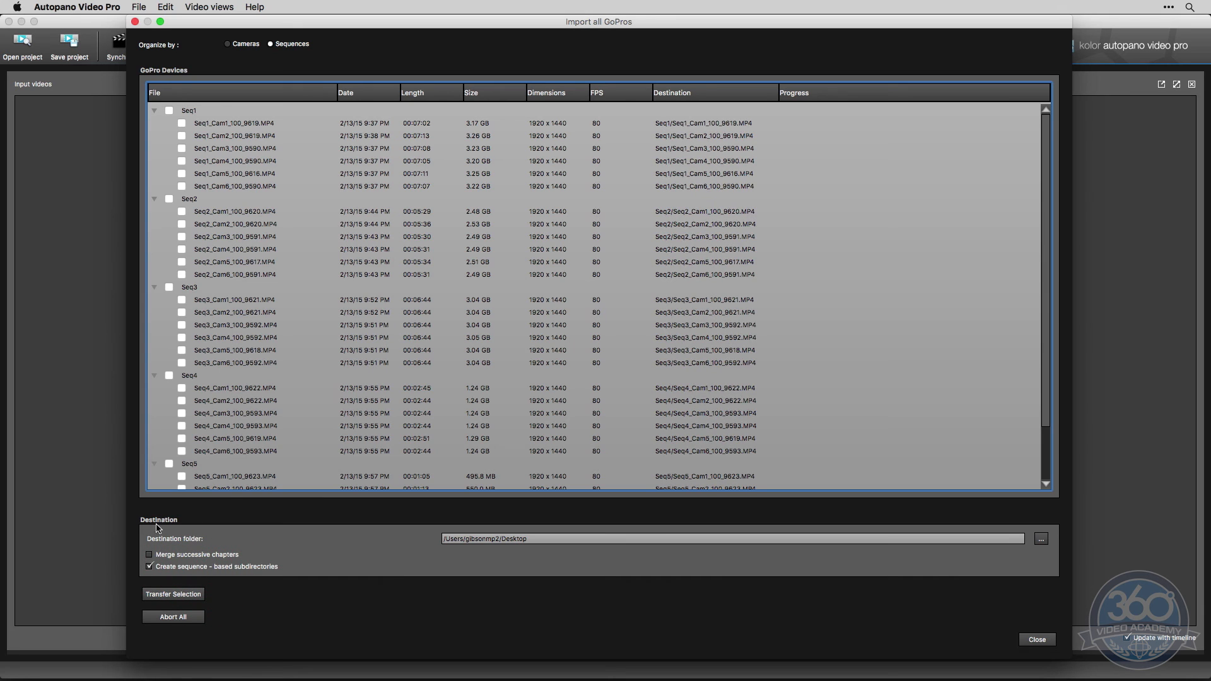
pyautogui.click(161, 566)
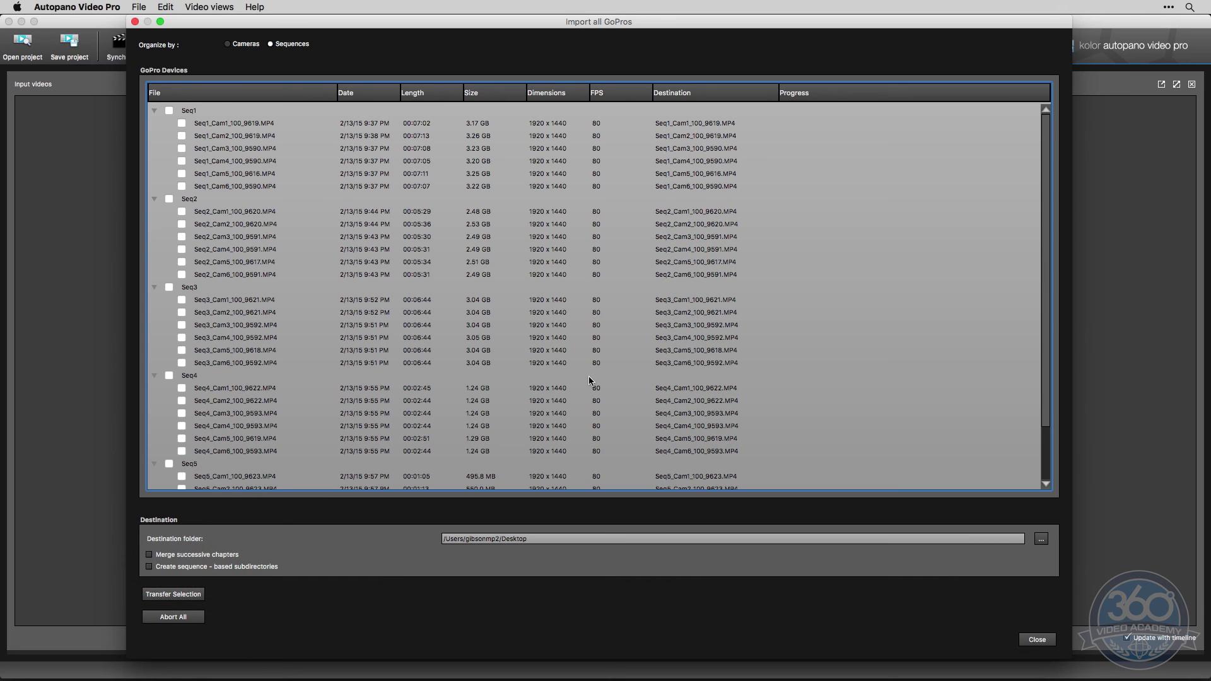
# Mark all clips of the five sequences, Seq1 through Seq5, for transfer
pyautogui.click(169, 111)
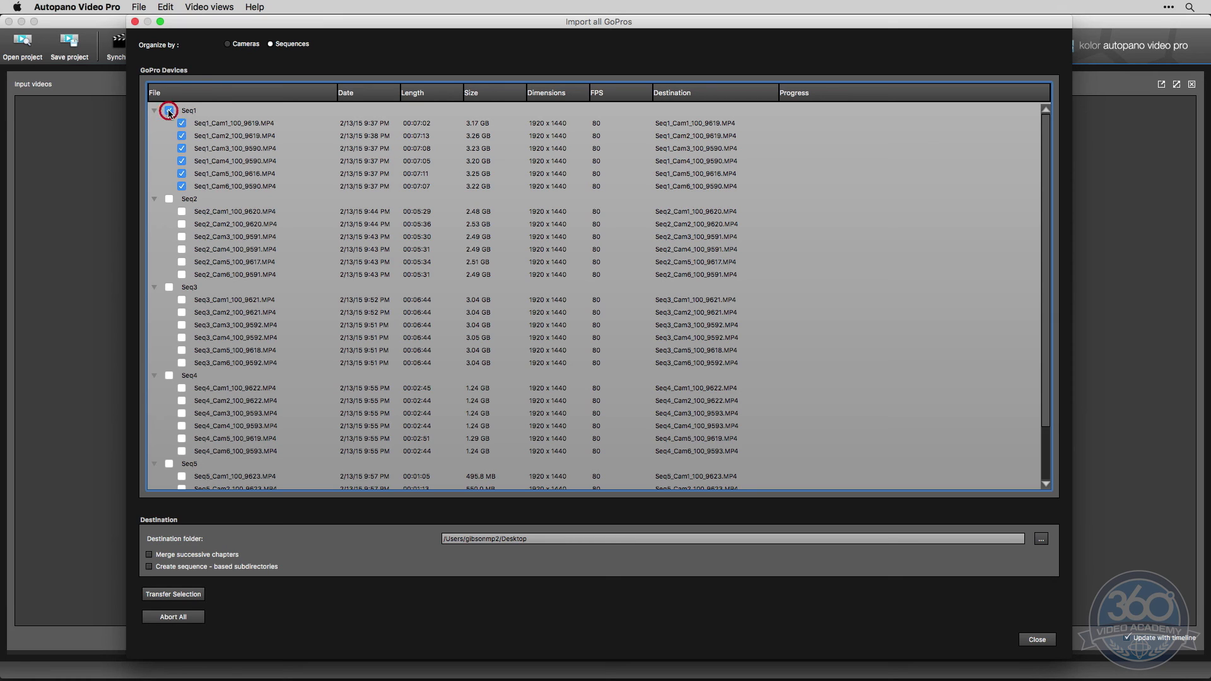
pyautogui.click(169, 199)
pyautogui.click(169, 287)
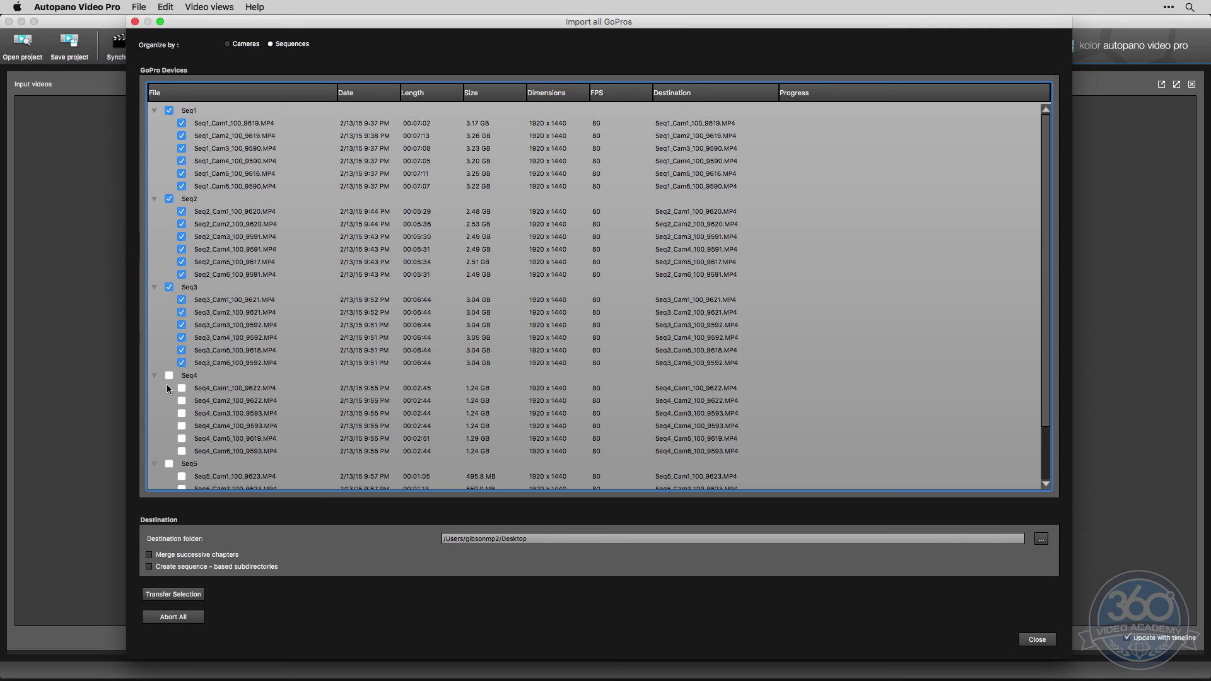
pyautogui.click(169, 376)
pyautogui.click(169, 464)
pyautogui.scroll(-3, 170, 441)
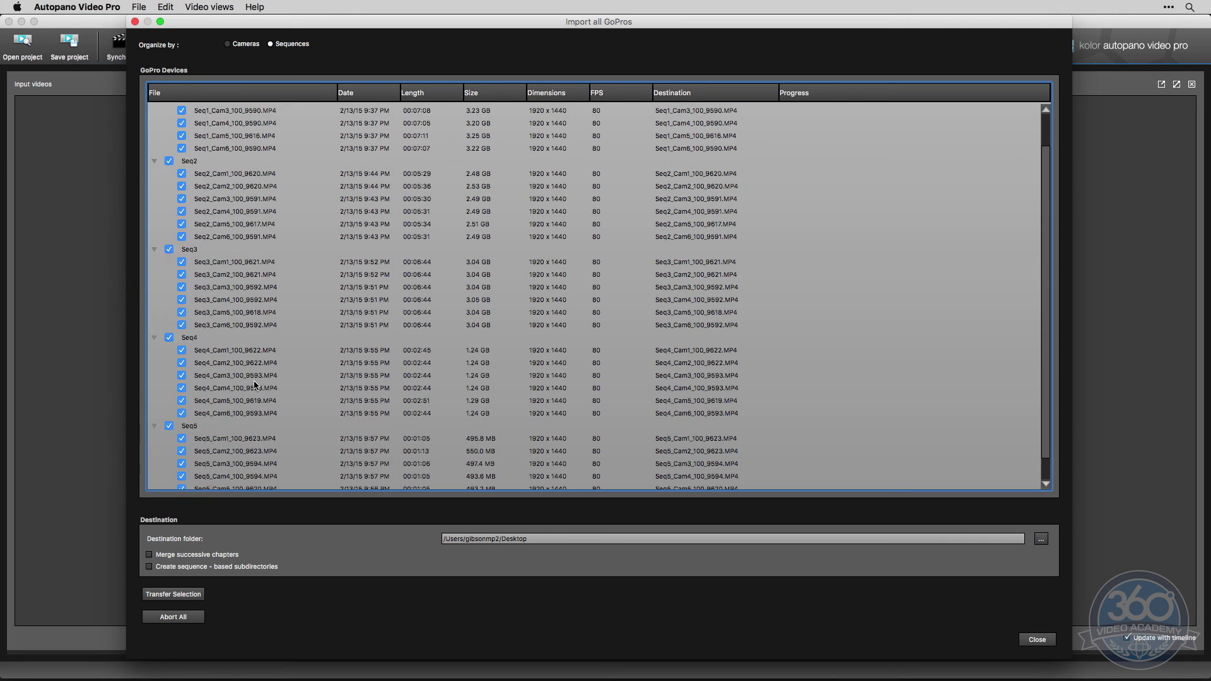
pyautogui.scroll(3, 195, 425)
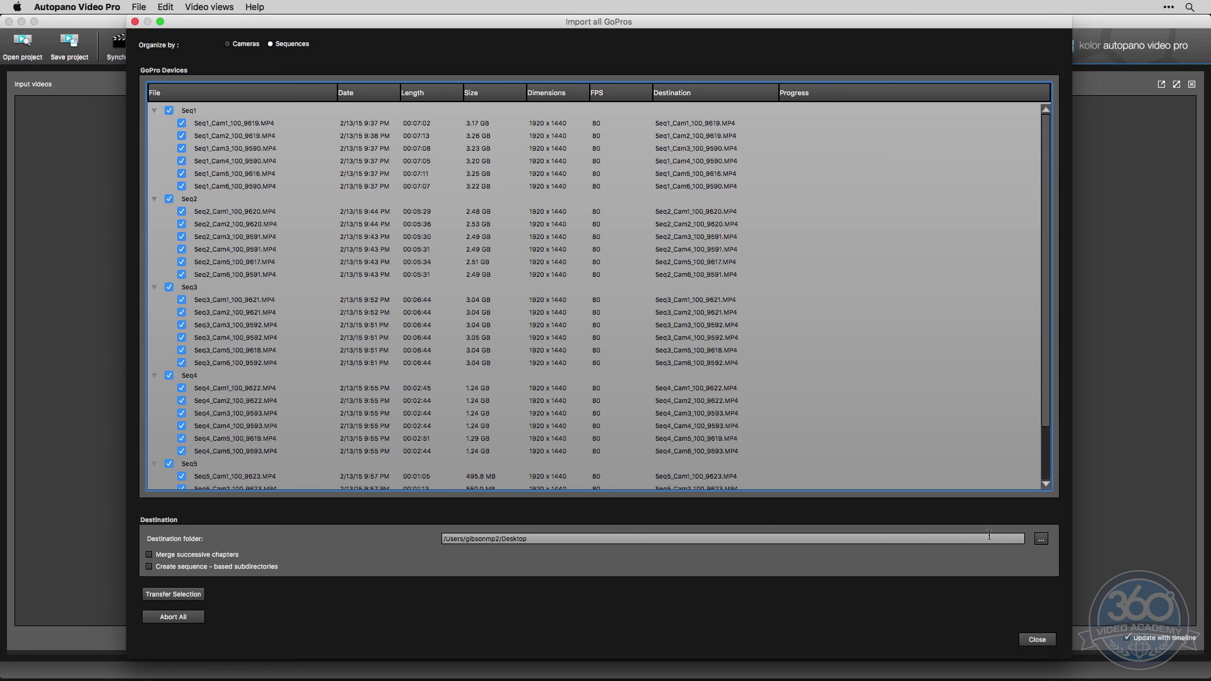
# Set the destination to the Warehouse 360 Shoot folder on sea4tb and transfer the selected clips
pyautogui.click(1040, 539)
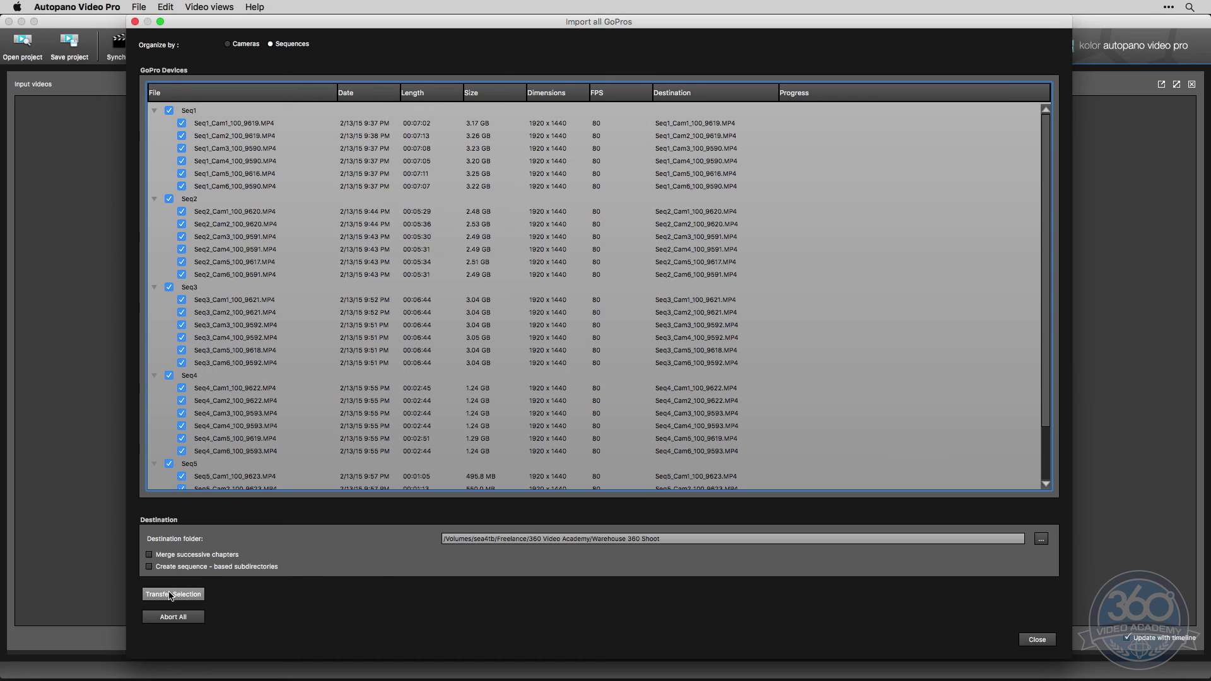
pyautogui.click(173, 593)
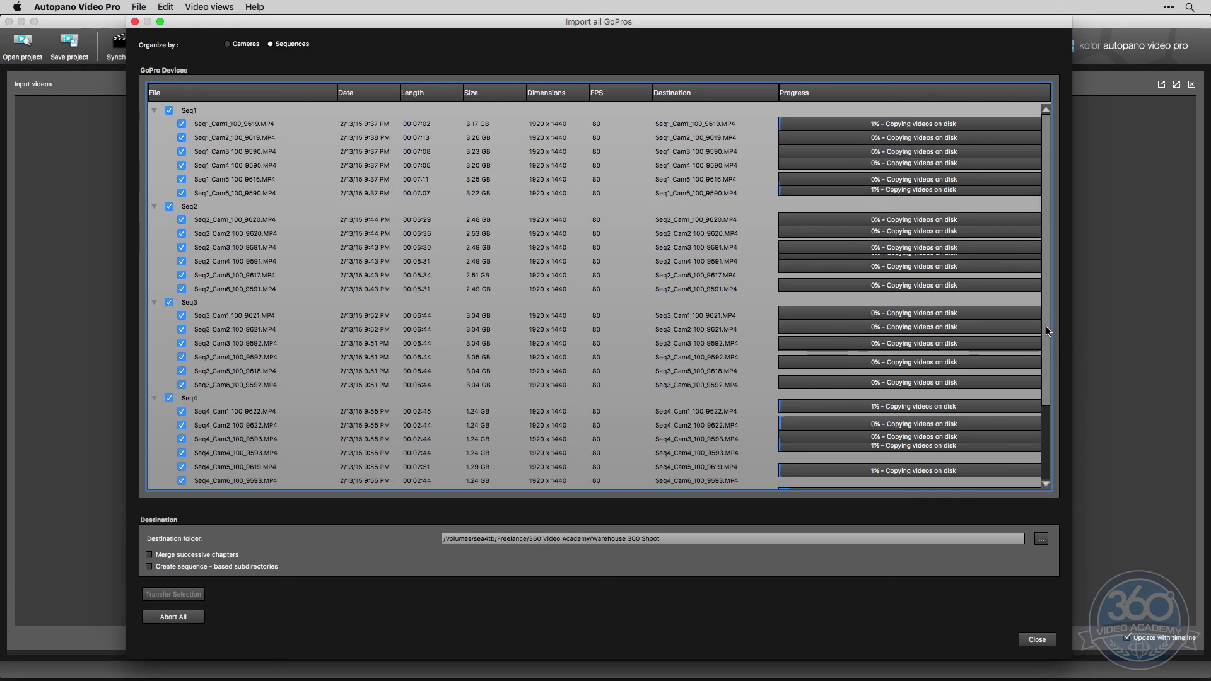
pyautogui.moveTo(1045, 326)
pyautogui.mouseDown()
pyautogui.moveTo(1046, 433)
pyautogui.moveTo(1053, 291)
pyautogui.mouseUp()
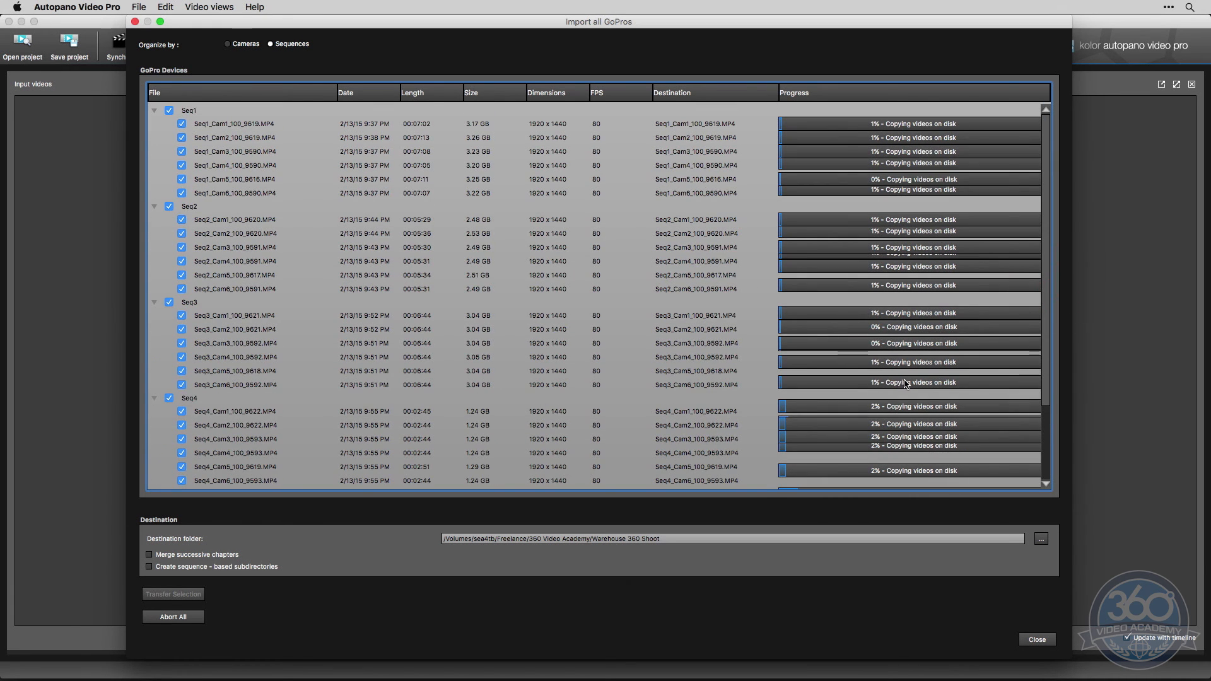
pyautogui.moveTo(1047, 219); pyautogui.dragTo(1039, 354)
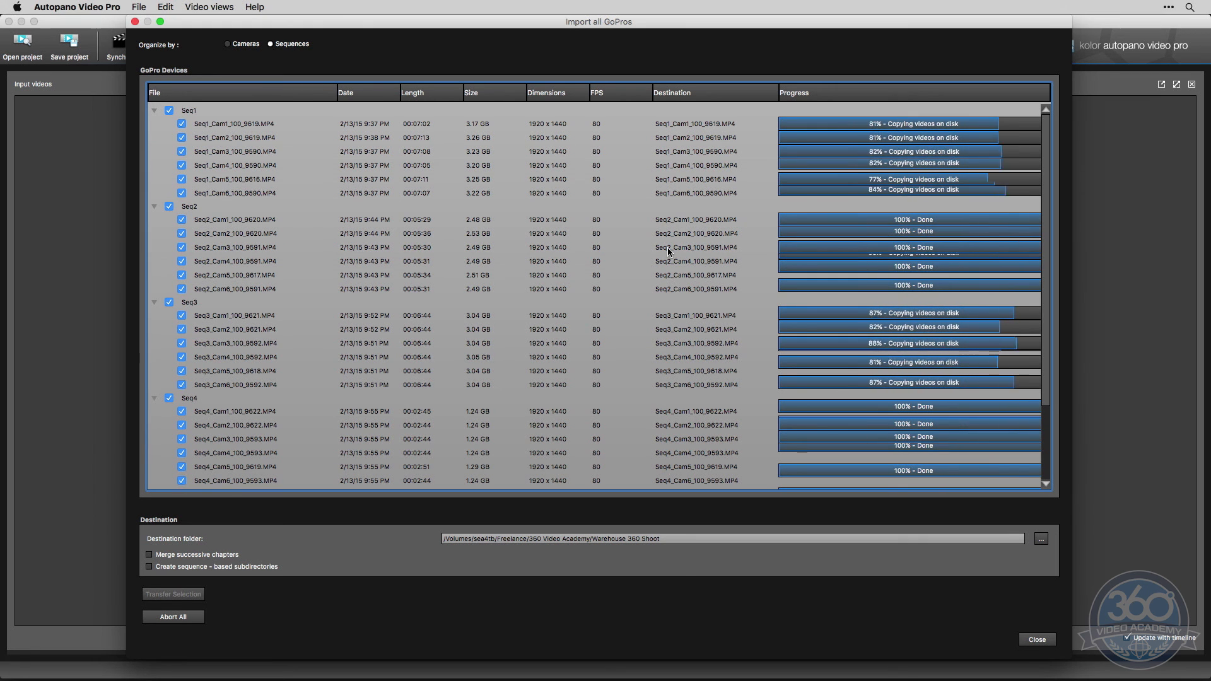
# Switch to Finder and examine how the transferred clips are named and ordered by sequence in the Warehouse 360 Shoot folder
pyautogui.press('super+Tab')
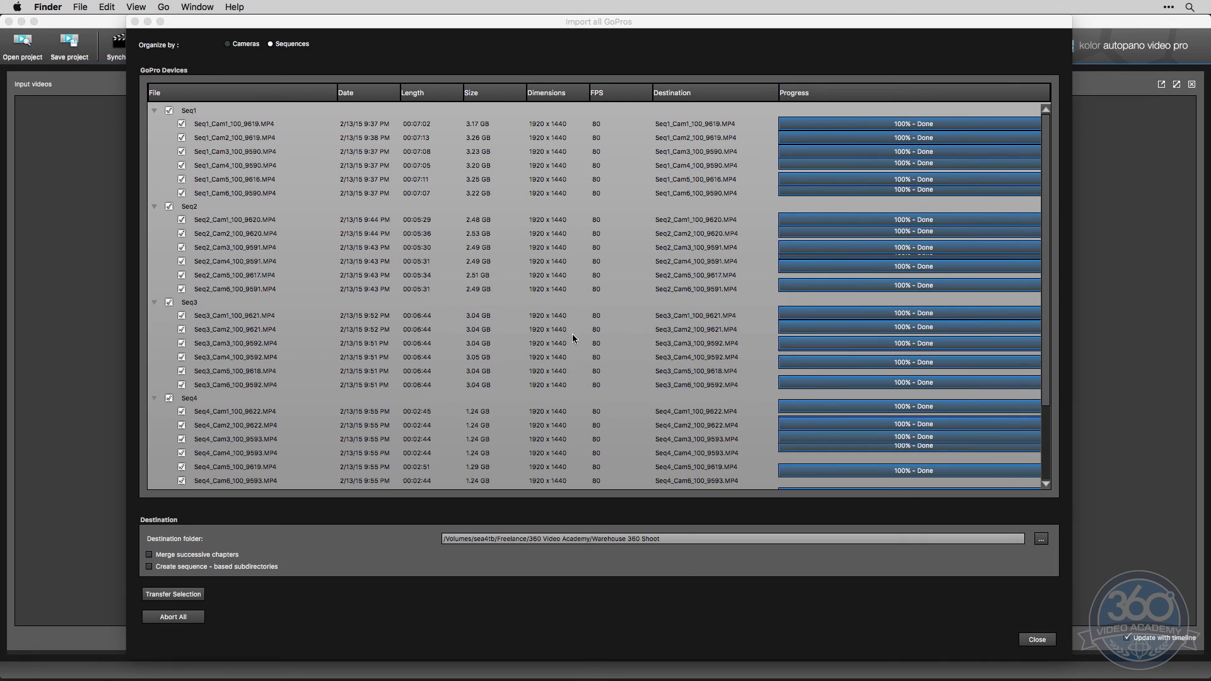
pyautogui.scroll(-5, 1121, 643)
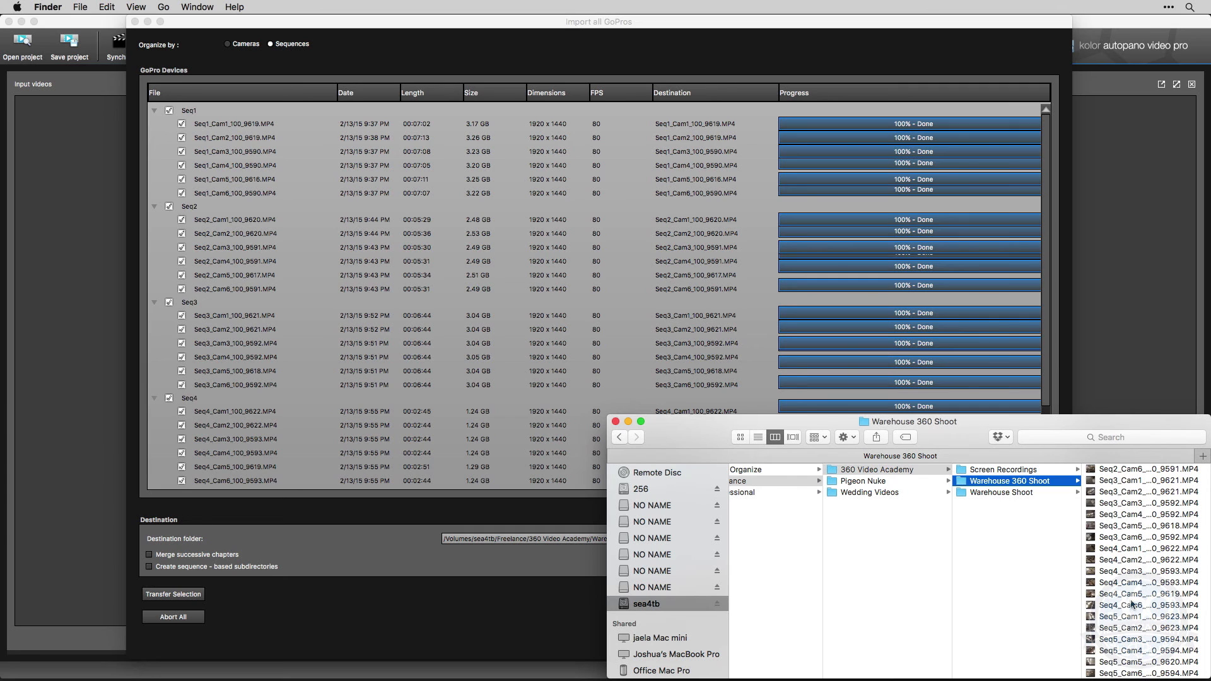
pyautogui.click(1119, 560)
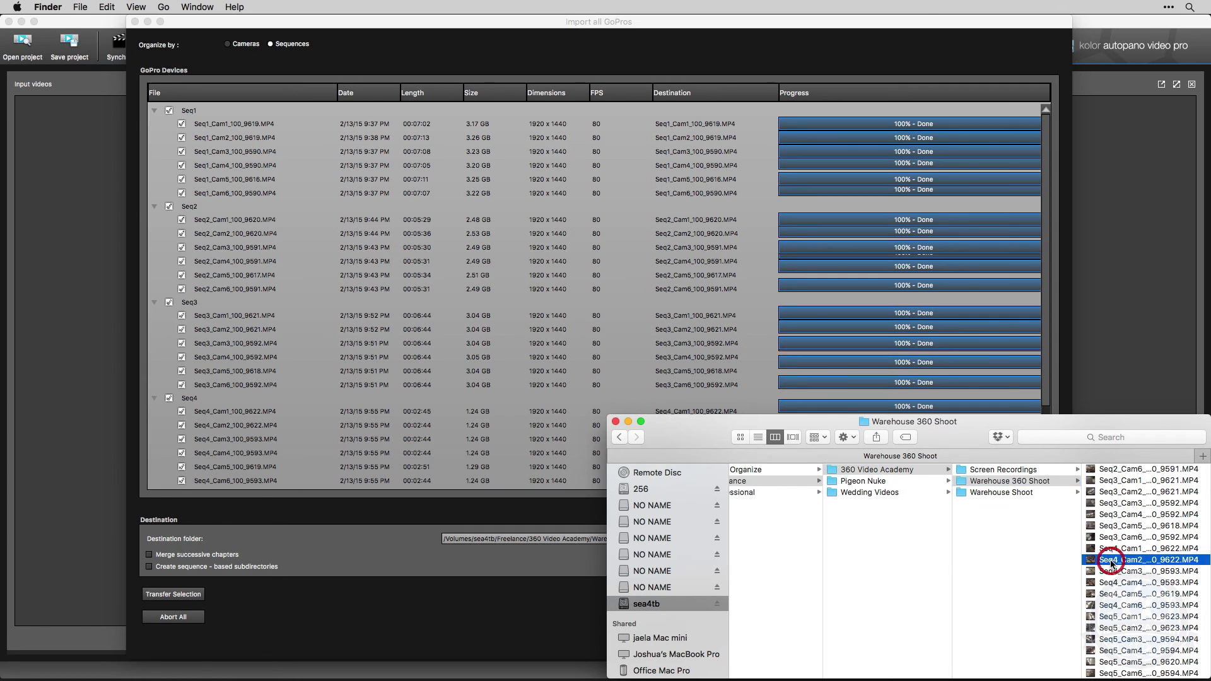
pyautogui.click(998, 551)
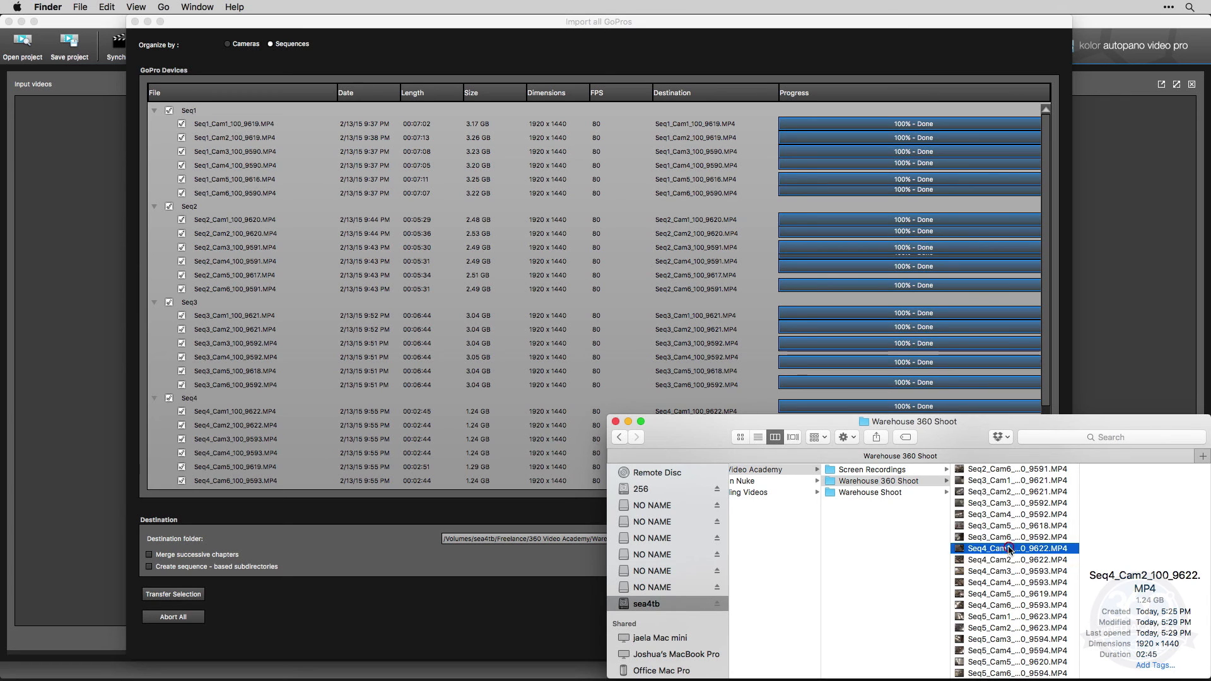
pyautogui.click(998, 536)
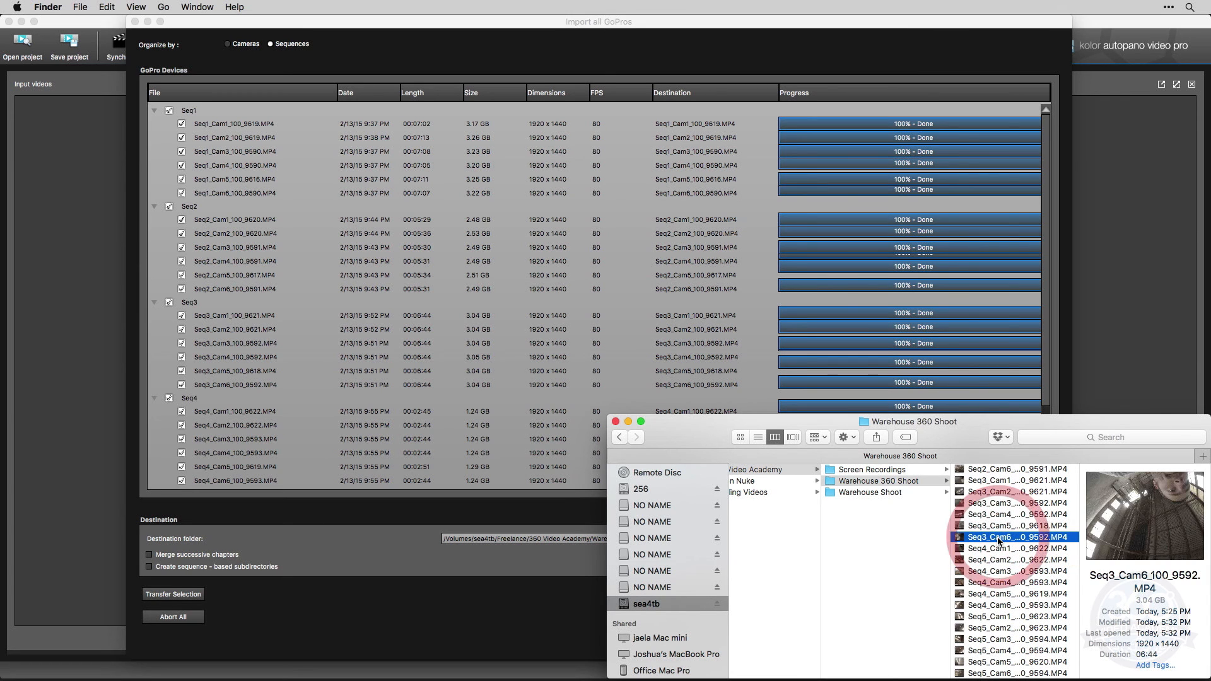
pyautogui.scroll(1, 1001, 523)
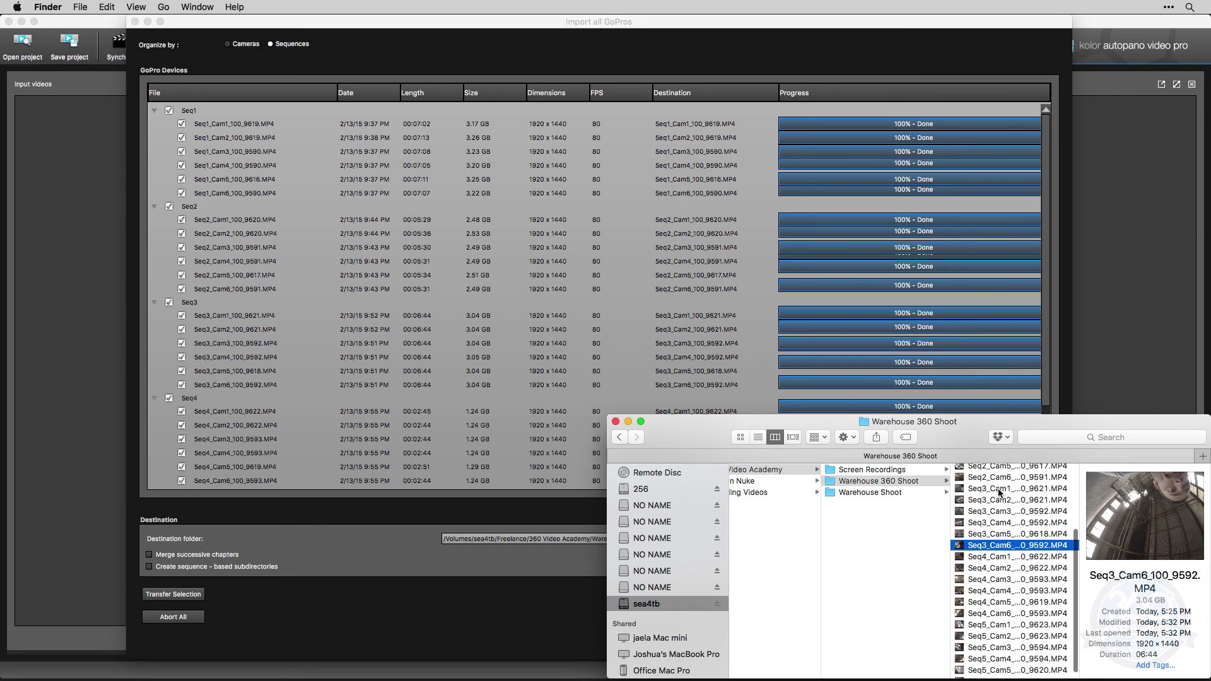
pyautogui.keyDown('shift'); pyautogui.click(1000, 489); pyautogui.keyUp('shift')
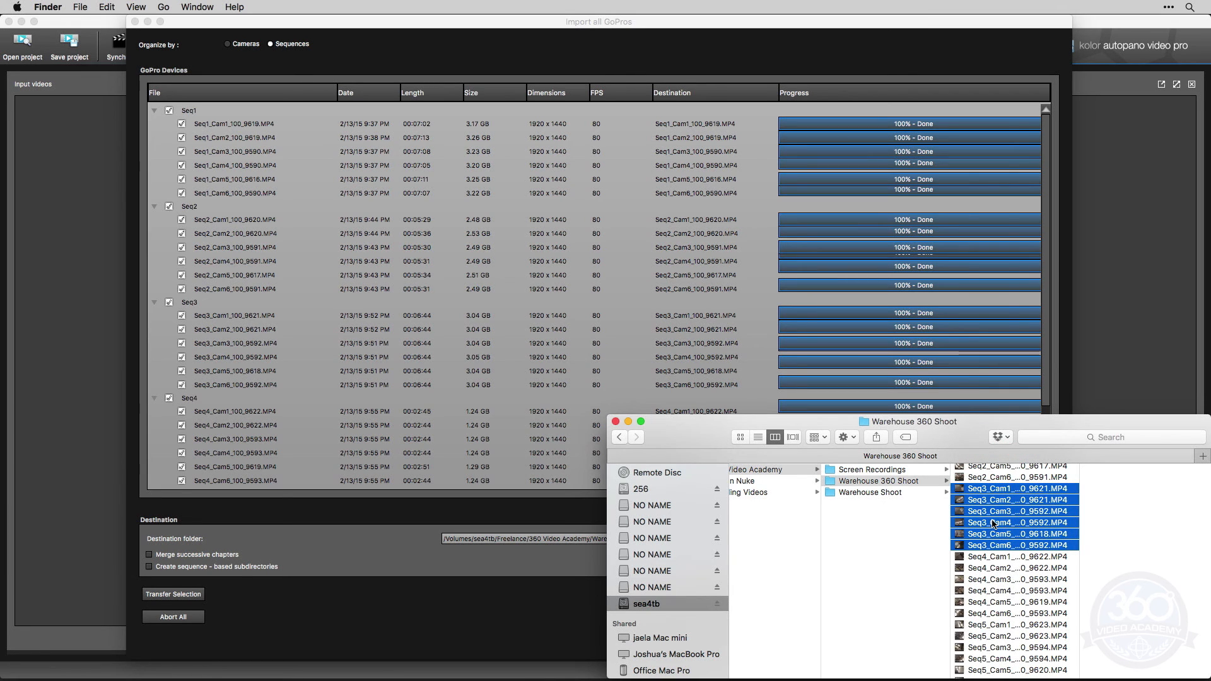
pyautogui.scroll(5, 1003, 511)
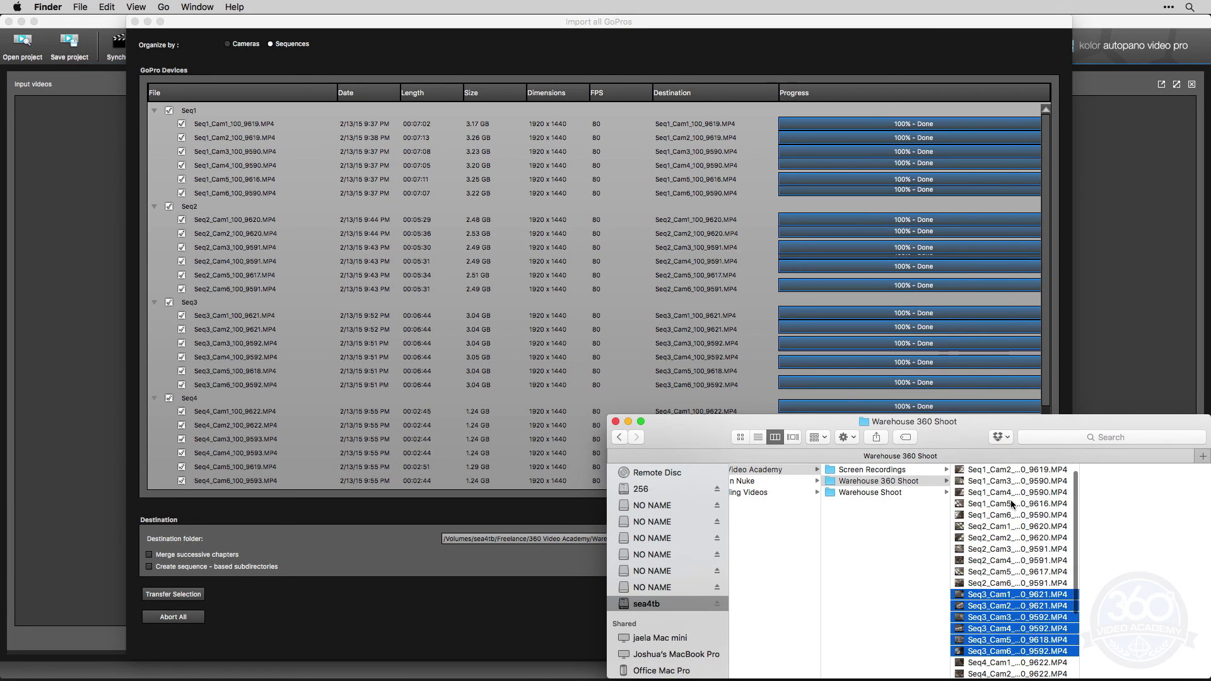
pyautogui.scroll(2, 1011, 499)
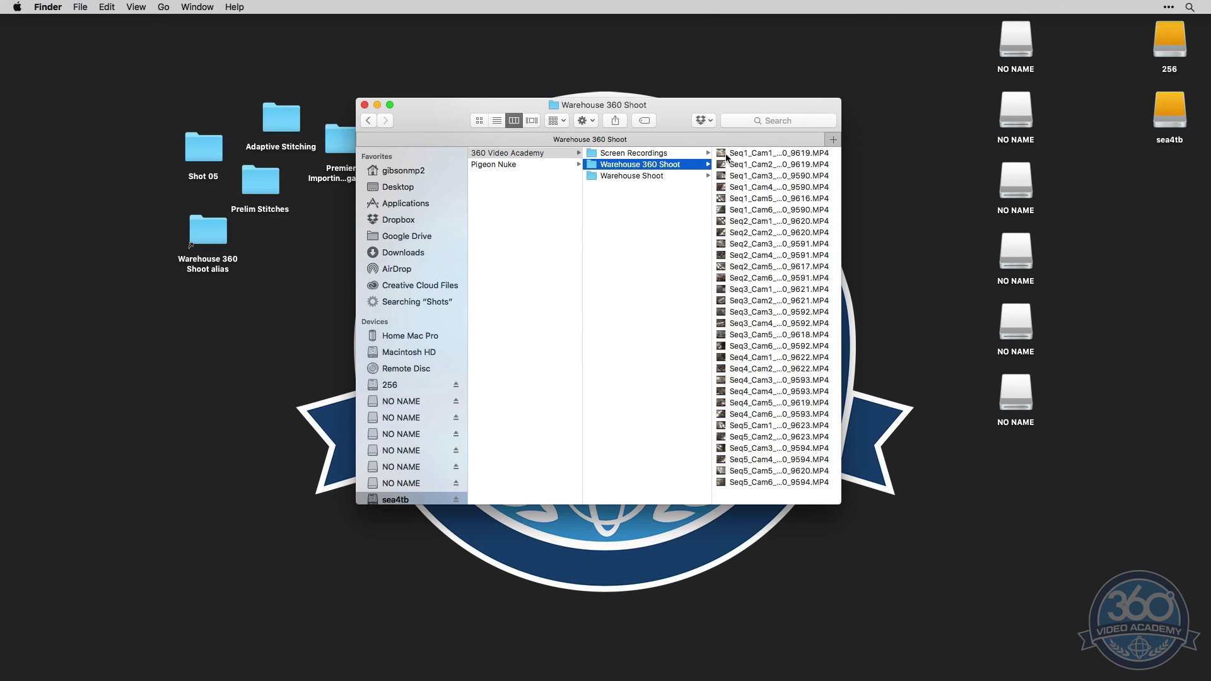
# Group the six Seq1 camera clips into a new folder named Shot01
pyautogui.click(745, 155)
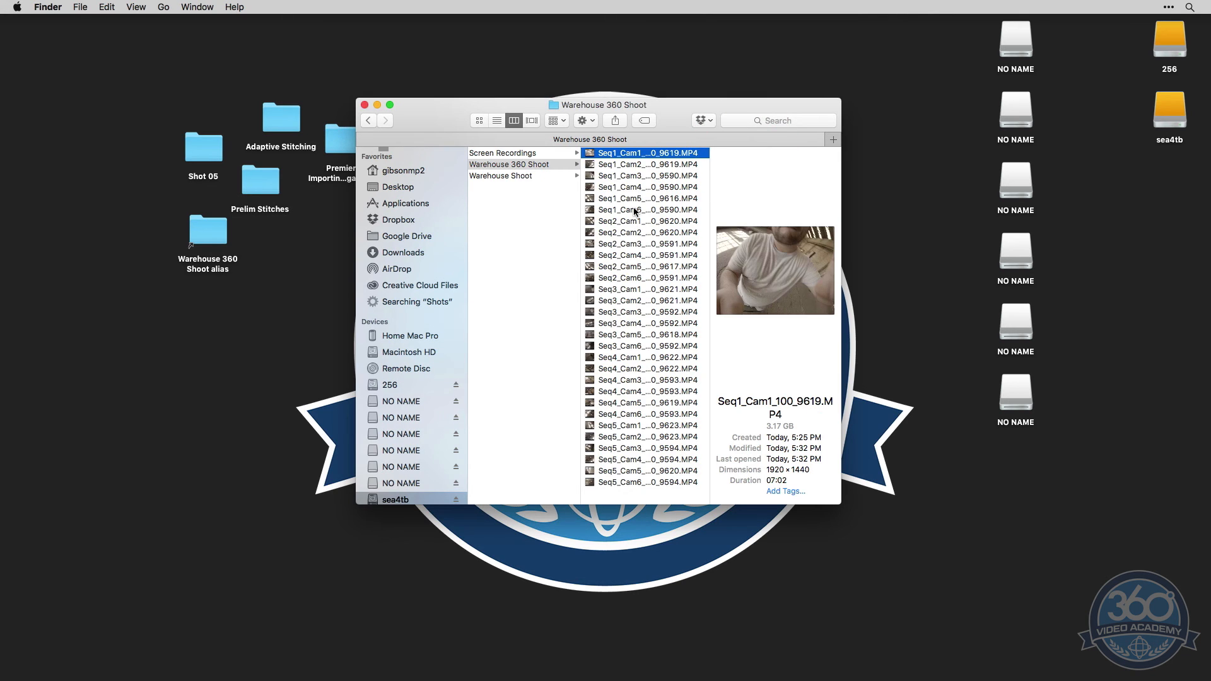
pyautogui.keyDown('shift'); pyautogui.click(627, 210); pyautogui.keyUp('shift')
pyautogui.rightClick(622, 211)
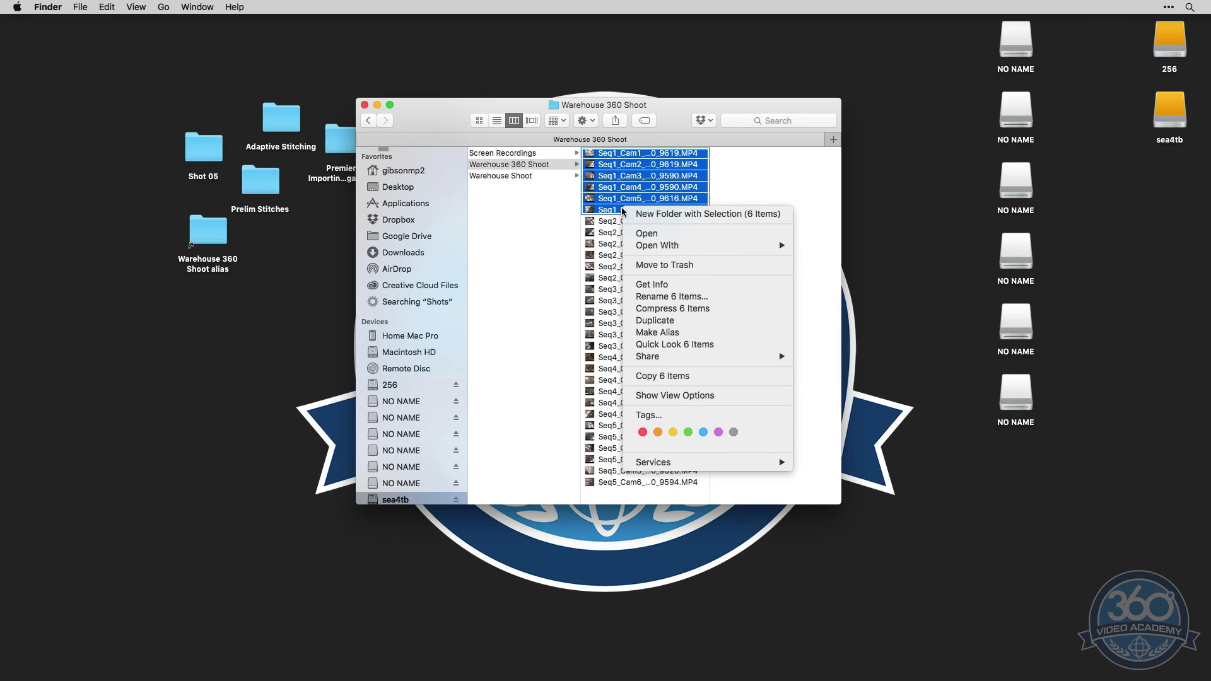
pyautogui.click(661, 214)
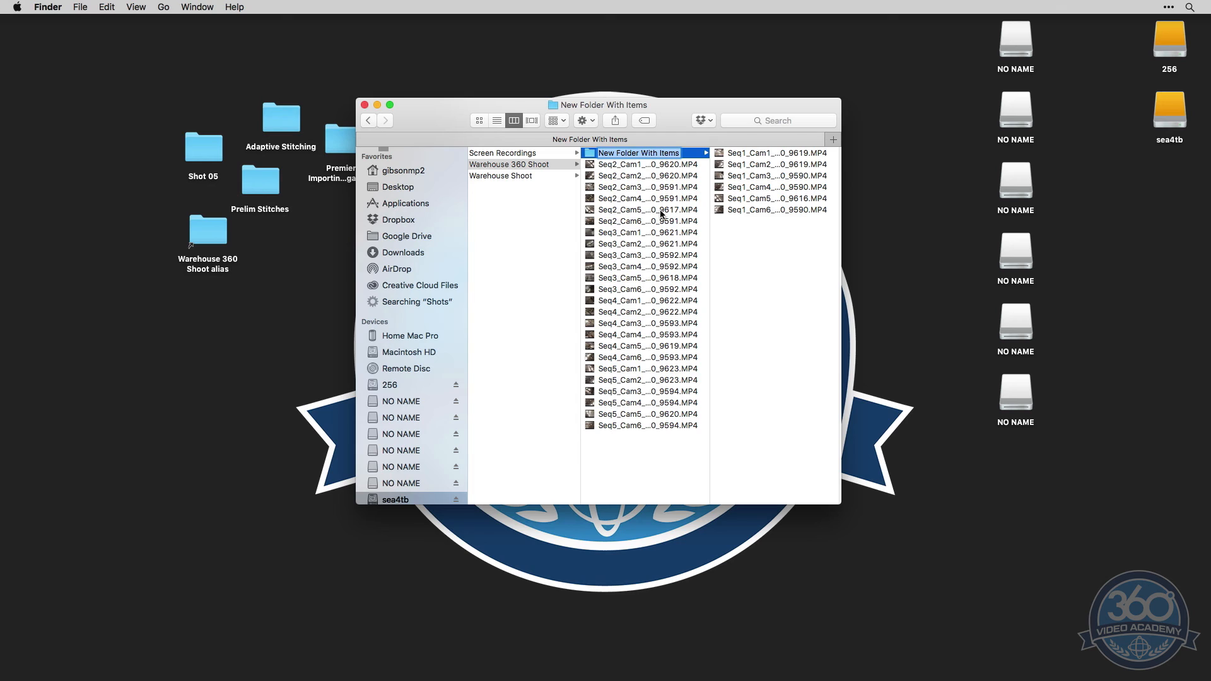
pyautogui.write('Shot01')
pyautogui.press('Return')
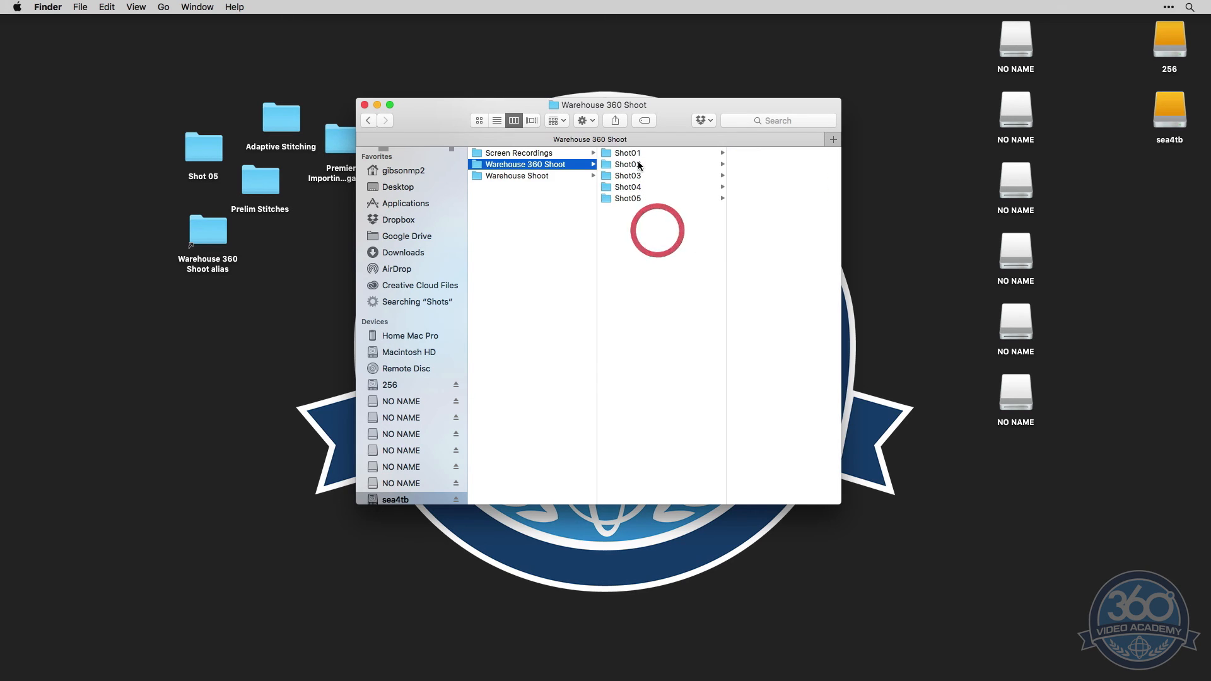
# Check the clips in folders Shot01 to Shot05 and create a Project Files folder beside them in Warehouse 360 Shoot
pyautogui.click(637, 154)
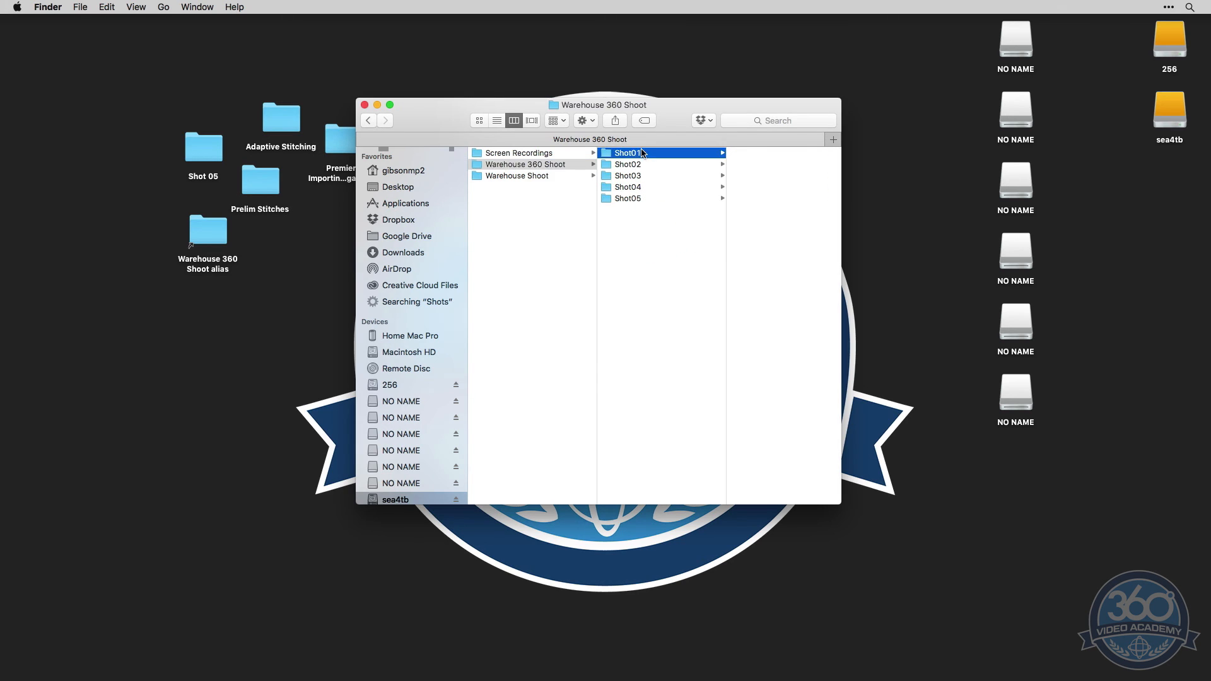
pyautogui.click(640, 165)
pyautogui.click(624, 176)
pyautogui.click(627, 188)
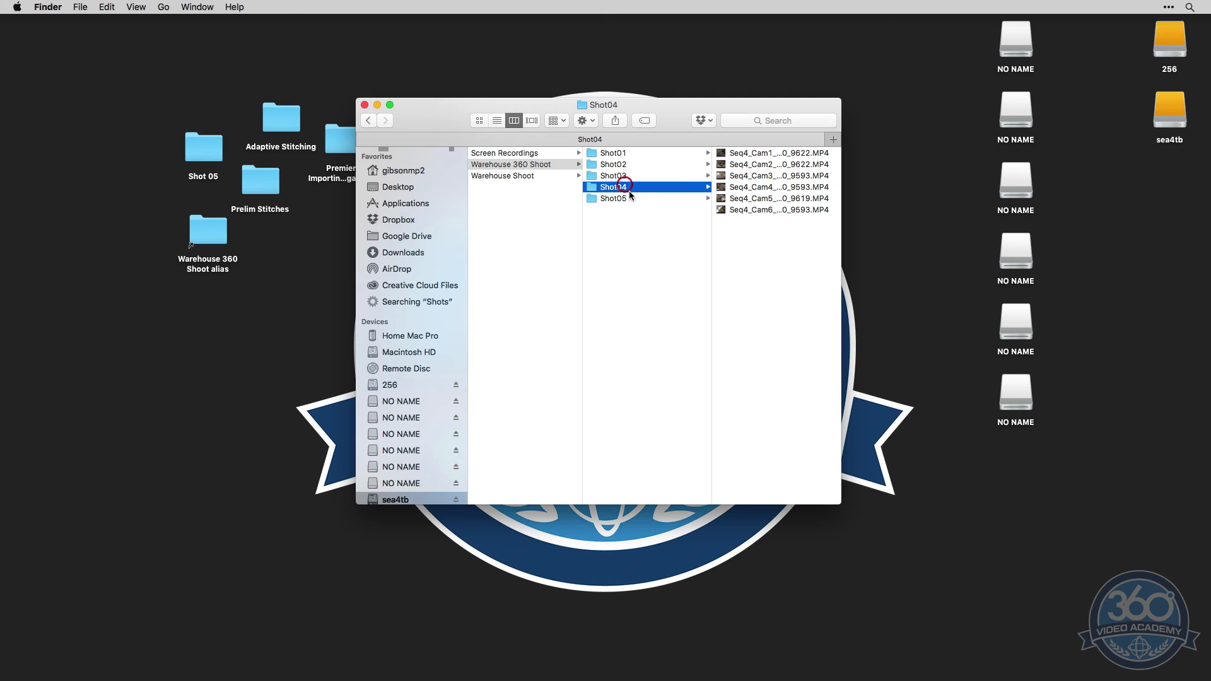
pyautogui.click(630, 199)
pyautogui.click(644, 241)
pyautogui.rightClick(651, 233)
pyautogui.click(651, 235)
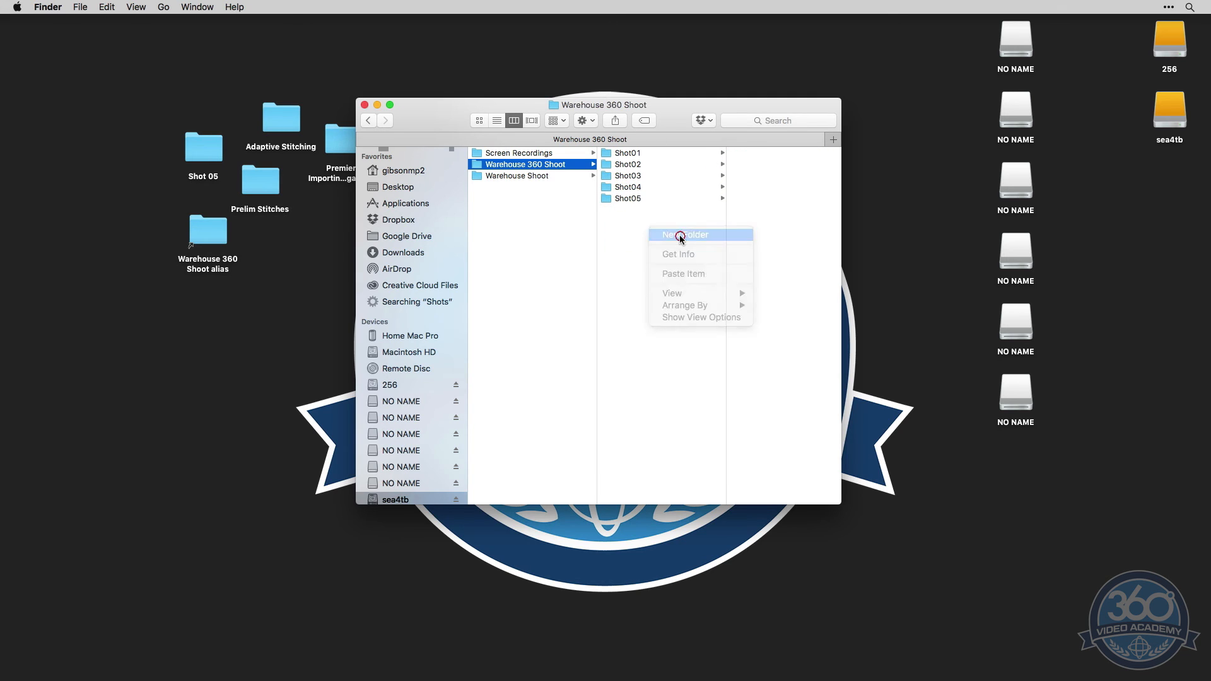
pyautogui.write('Project Files')
pyautogui.press('Return')
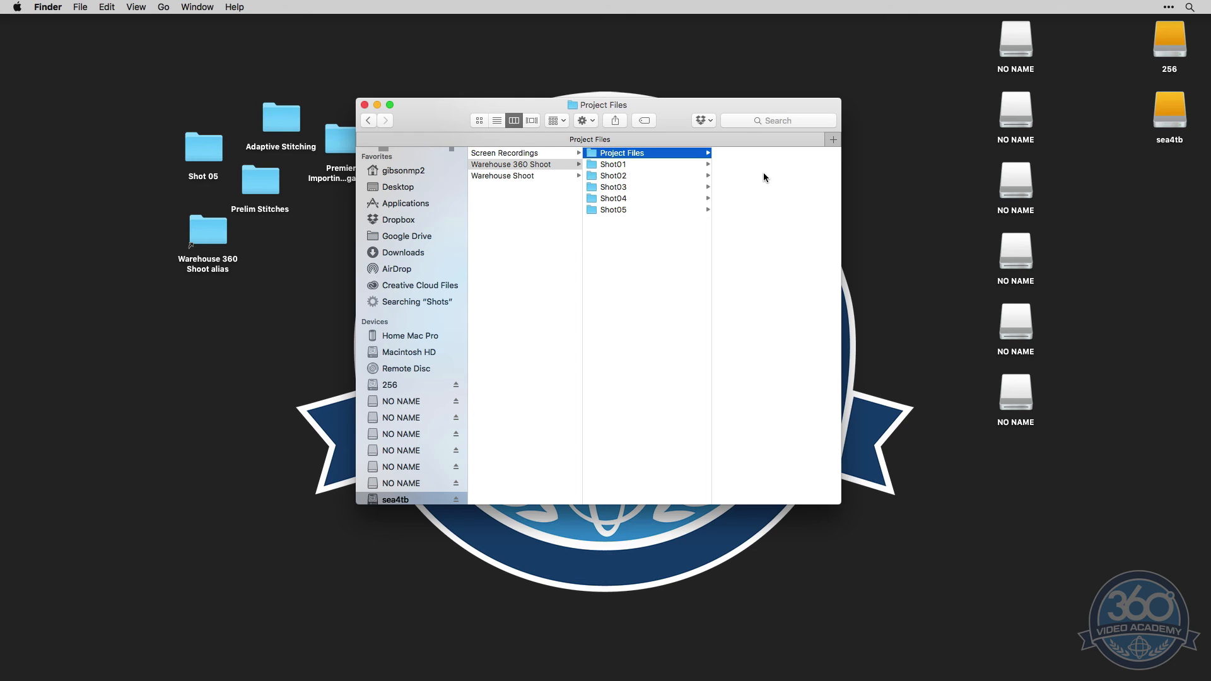
# Switch to Autopano Video Pro, open the batch renderer and select the Shot07a, Shot07b and Shot07c project files, but cancel loading them
pyautogui.press('super+Tab')
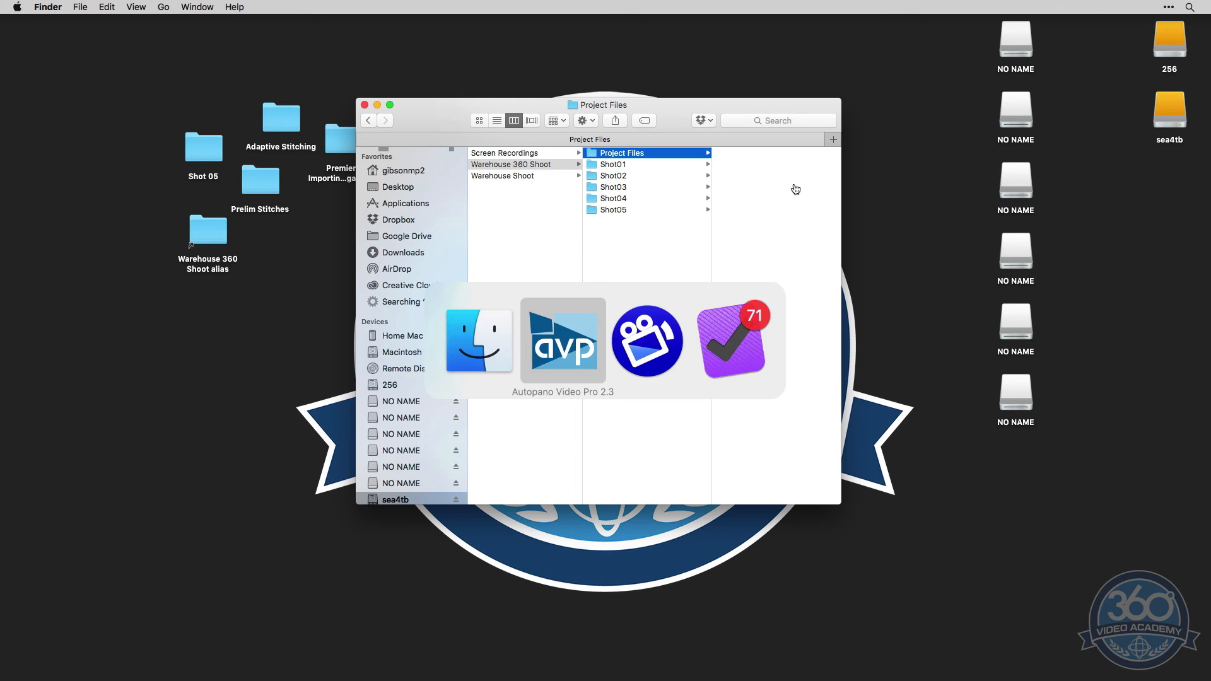
pyautogui.click(135, 22)
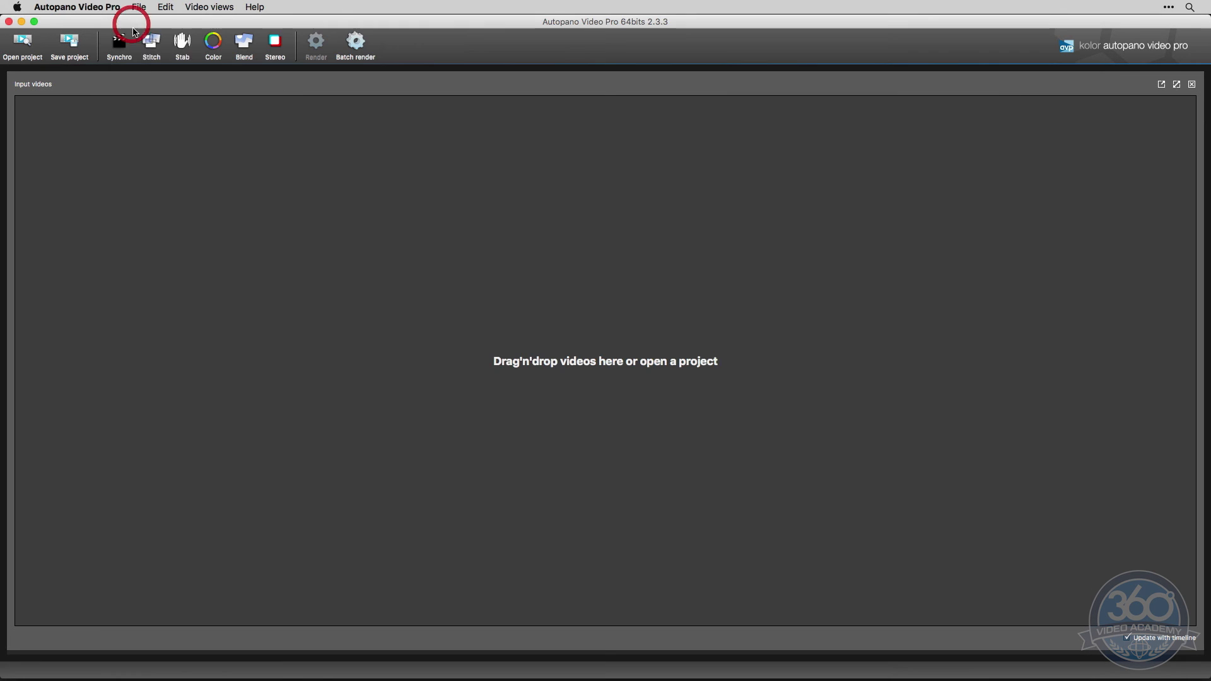
pyautogui.click(355, 41)
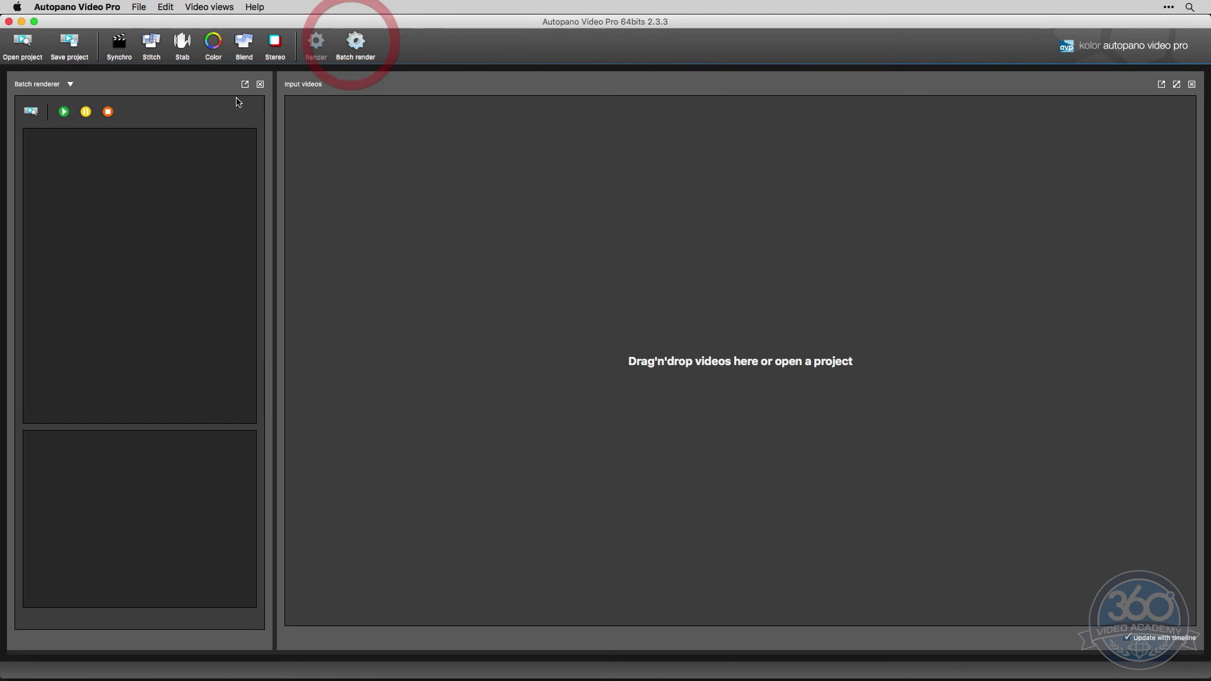
pyautogui.click(30, 112)
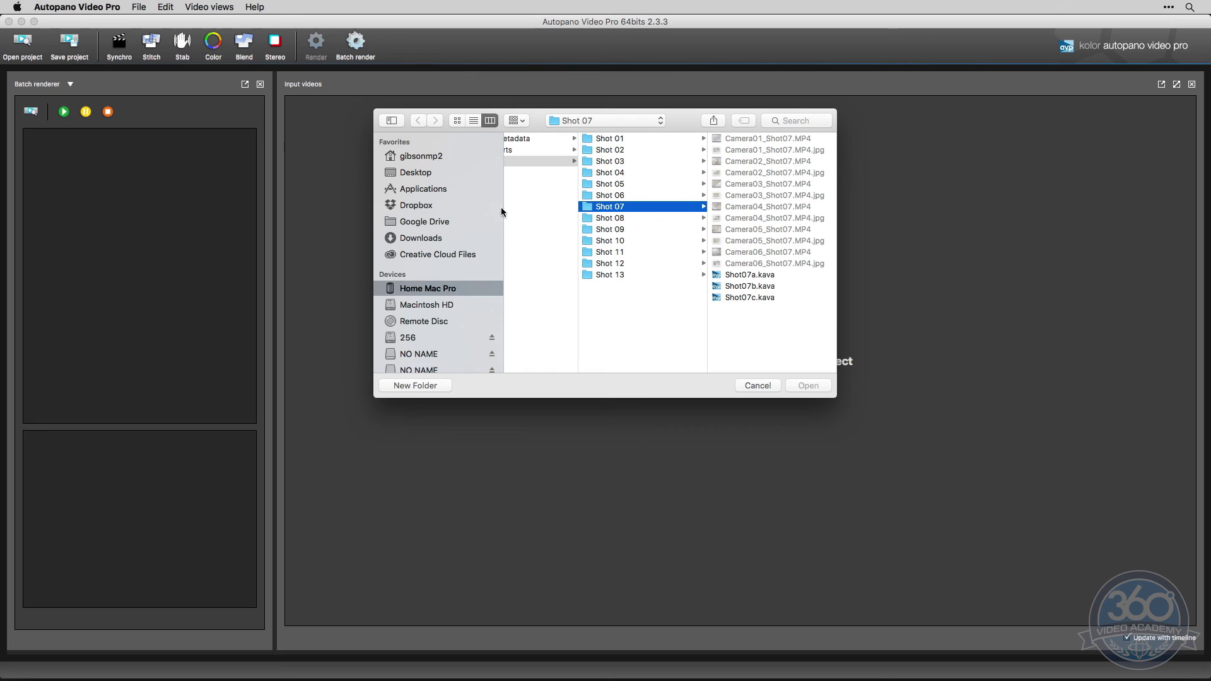
pyautogui.click(754, 297)
pyautogui.keyDown('shift'); pyautogui.click(751, 276); pyautogui.keyUp('shift')
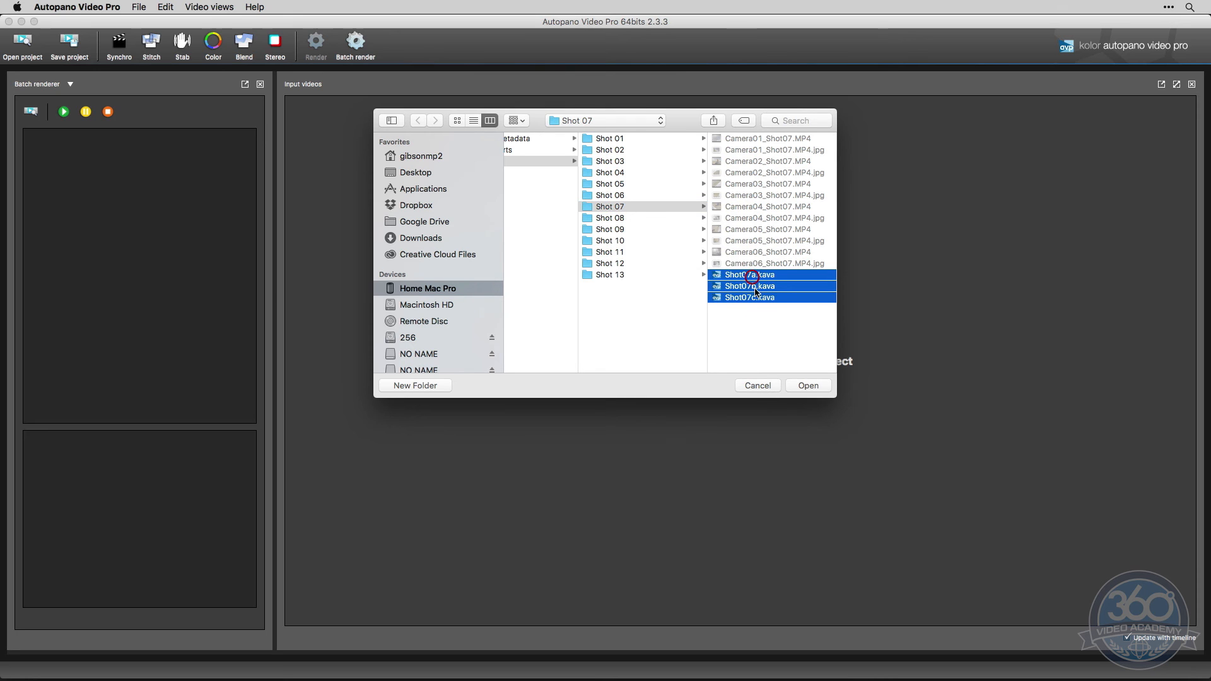
pyautogui.click(757, 385)
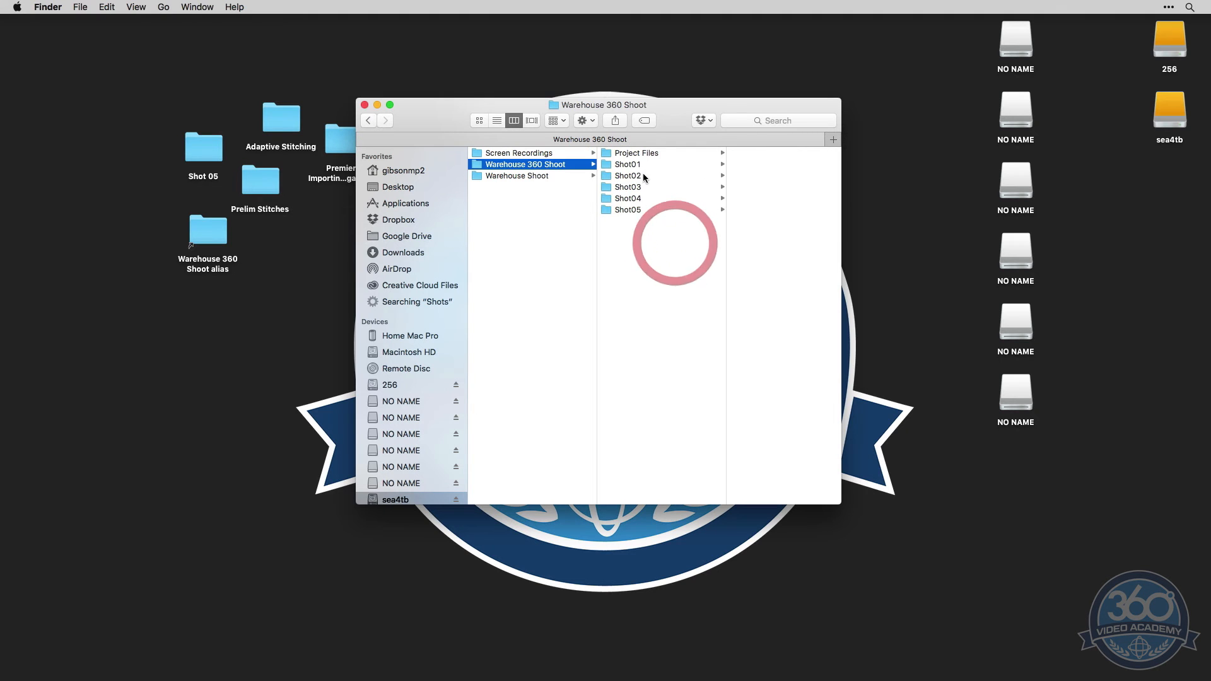
# Switch back to Finder and look through the clips in folders Shot01 to Shot05
pyautogui.click(649, 164)
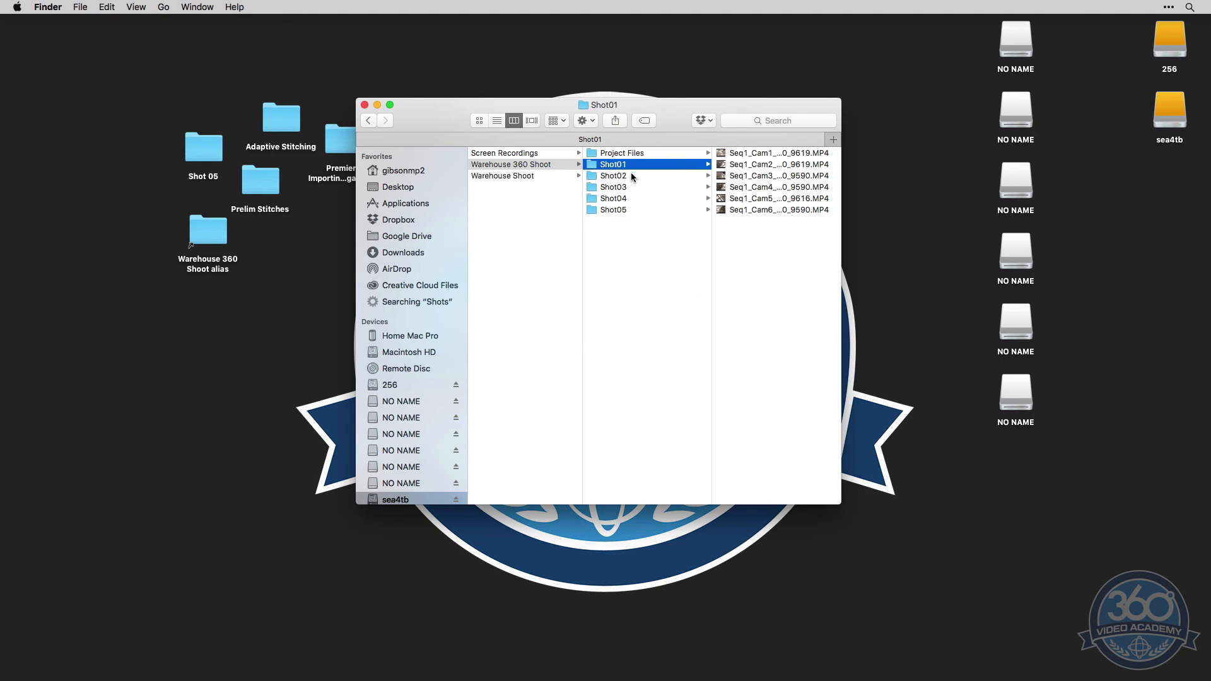
pyautogui.click(630, 174)
pyautogui.click(632, 187)
pyautogui.click(632, 198)
pyautogui.click(628, 211)
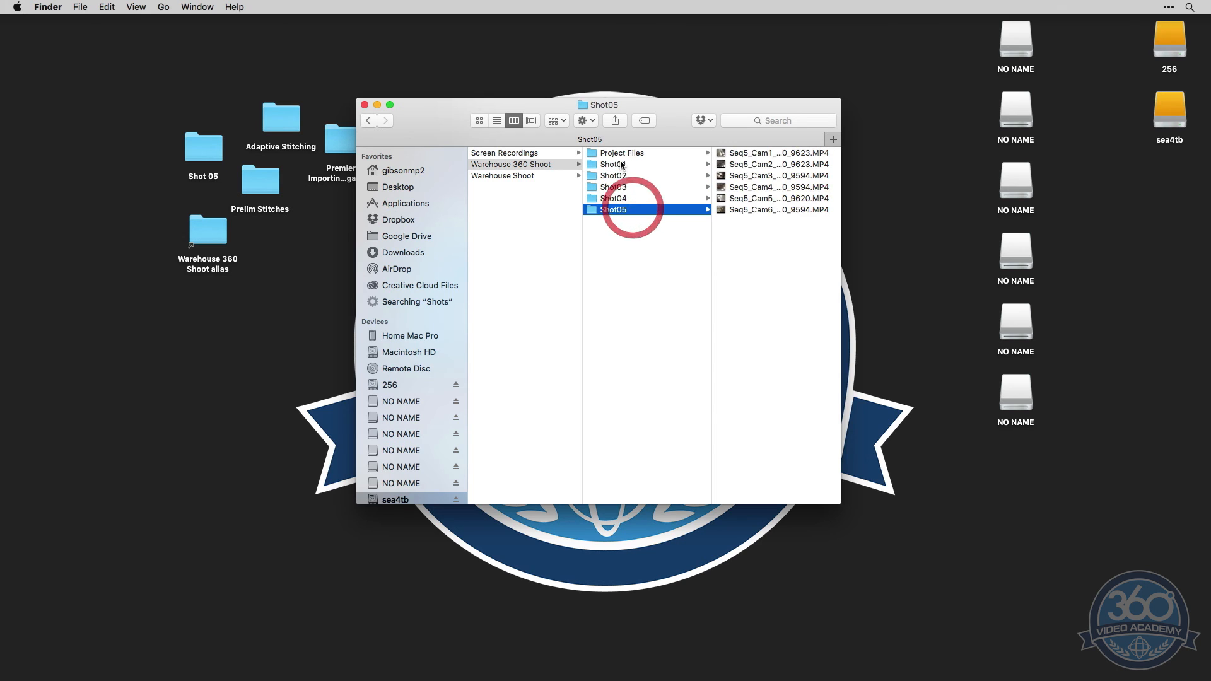
# Rename the Shot01 folder as "Shot01 -- First Shots, Static"
pyautogui.click(617, 162)
pyautogui.press('Return')
pyautogui.press('Right')
pyautogui.write('--')
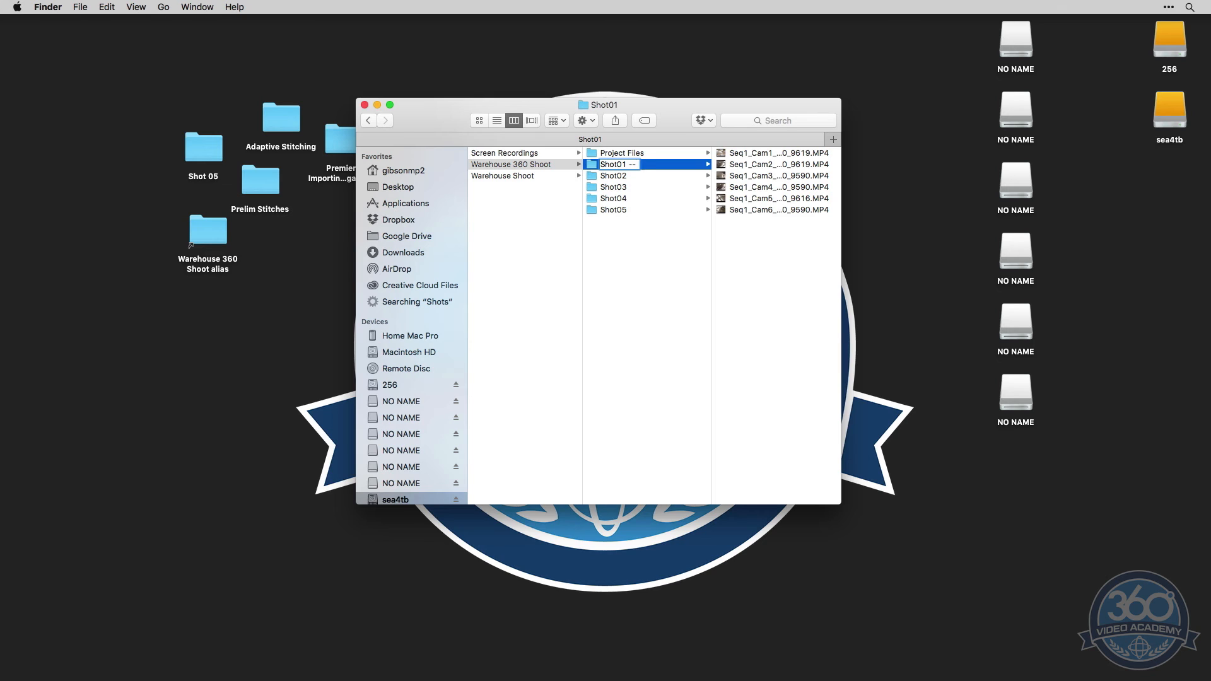
pyautogui.write('First Shots, Static')
pyautogui.press('Return')
pyautogui.press('Return')
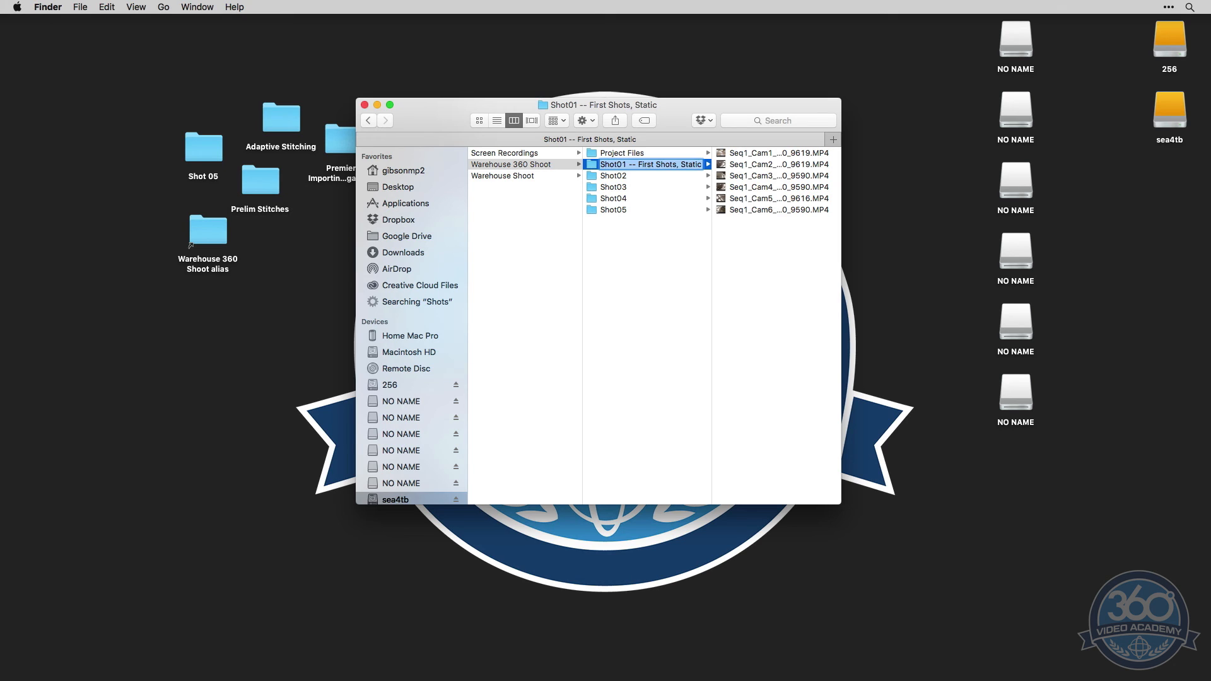
# Remove the description from the first shot folder's name, restoring it to Shot01
pyautogui.press('Right')
pyautogui.press('BackSpace')
pyautogui.press('BackSpace')
pyautogui.press('BackSpace')
pyautogui.press('BackSpace')
pyautogui.press('BackSpace')
pyautogui.press('BackSpace')
pyautogui.press('BackSpace')
pyautogui.press('BackSpace')
pyautogui.press('BackSpace')
pyautogui.press('BackSpace')
pyautogui.press('BackSpace')
pyautogui.press('BackSpace')
pyautogui.press('BackSpace')
pyautogui.press('BackSpace')
pyautogui.press('BackSpace')
pyautogui.press('BackSpace')
pyautogui.press('BackSpace')
pyautogui.press('BackSpace')
pyautogui.press('BackSpace')
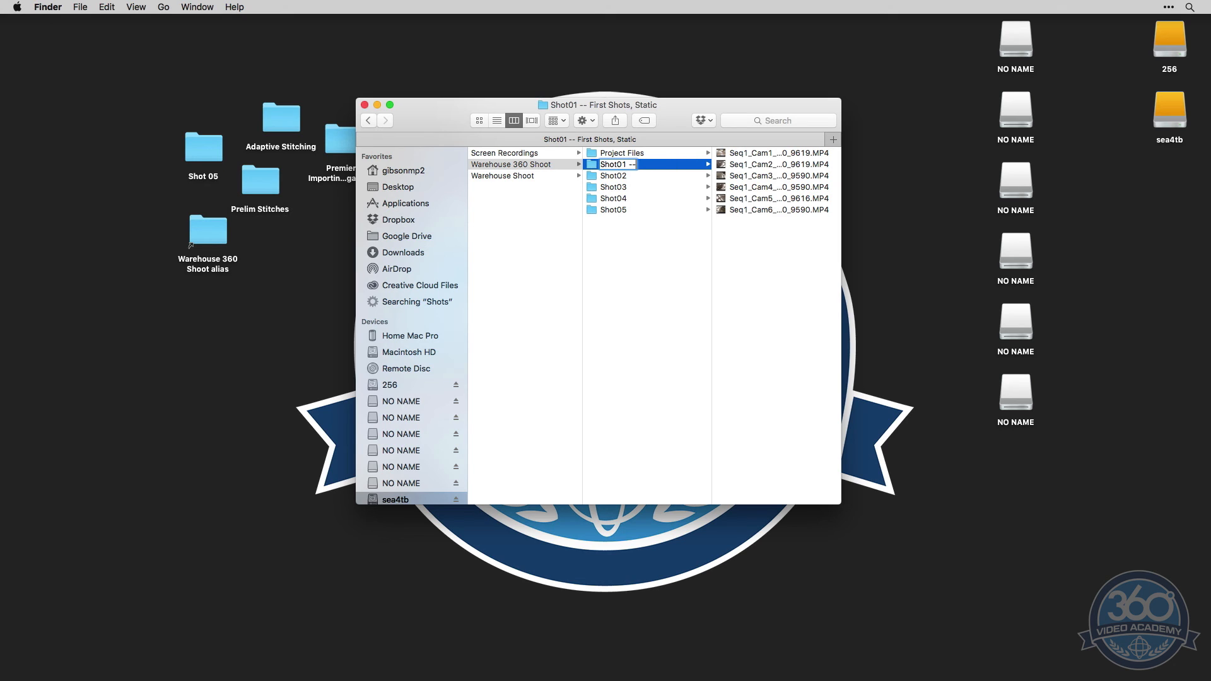
pyautogui.press('Return')
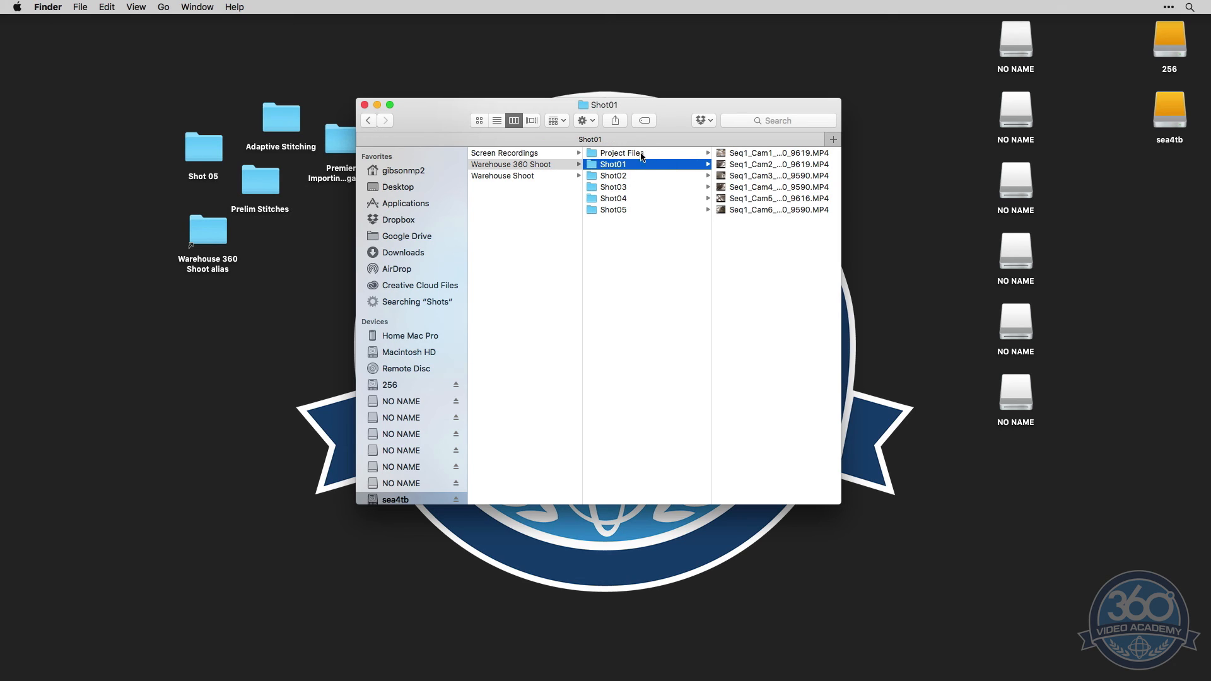
# Review the Warehouse 360 Shoot structure by viewing the Project Files folder and the clips in the shot folders
pyautogui.click(667, 153)
pyautogui.click(674, 235)
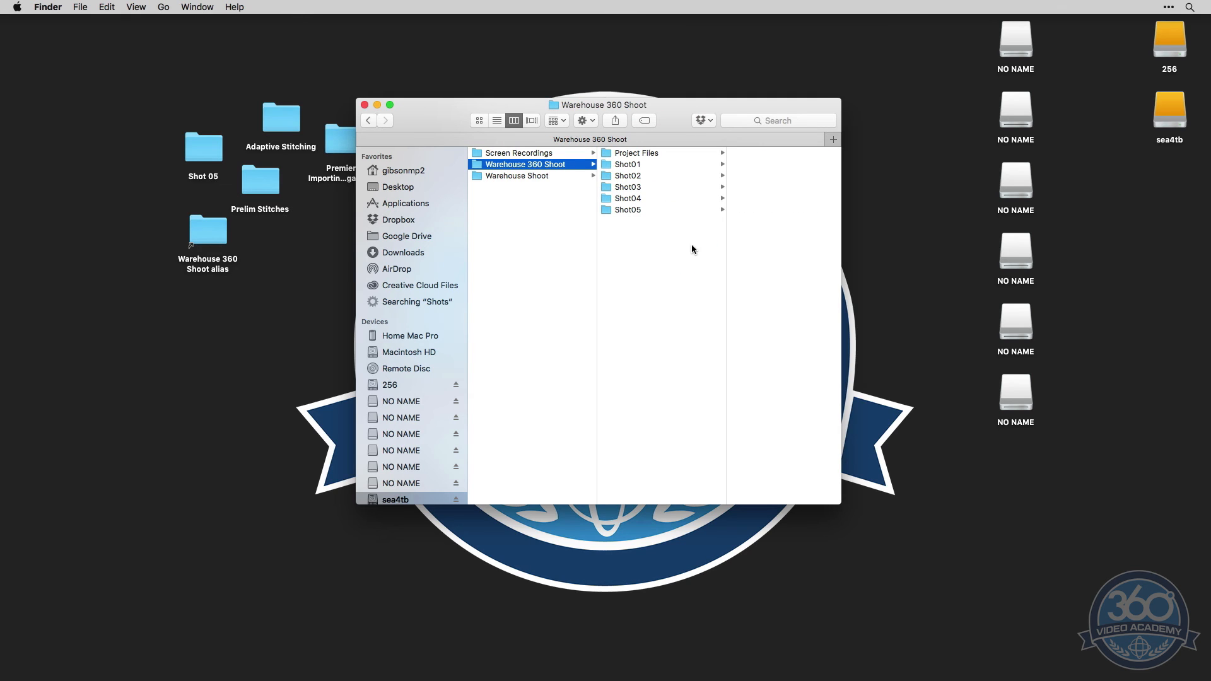
pyautogui.click(648, 155)
pyautogui.click(646, 164)
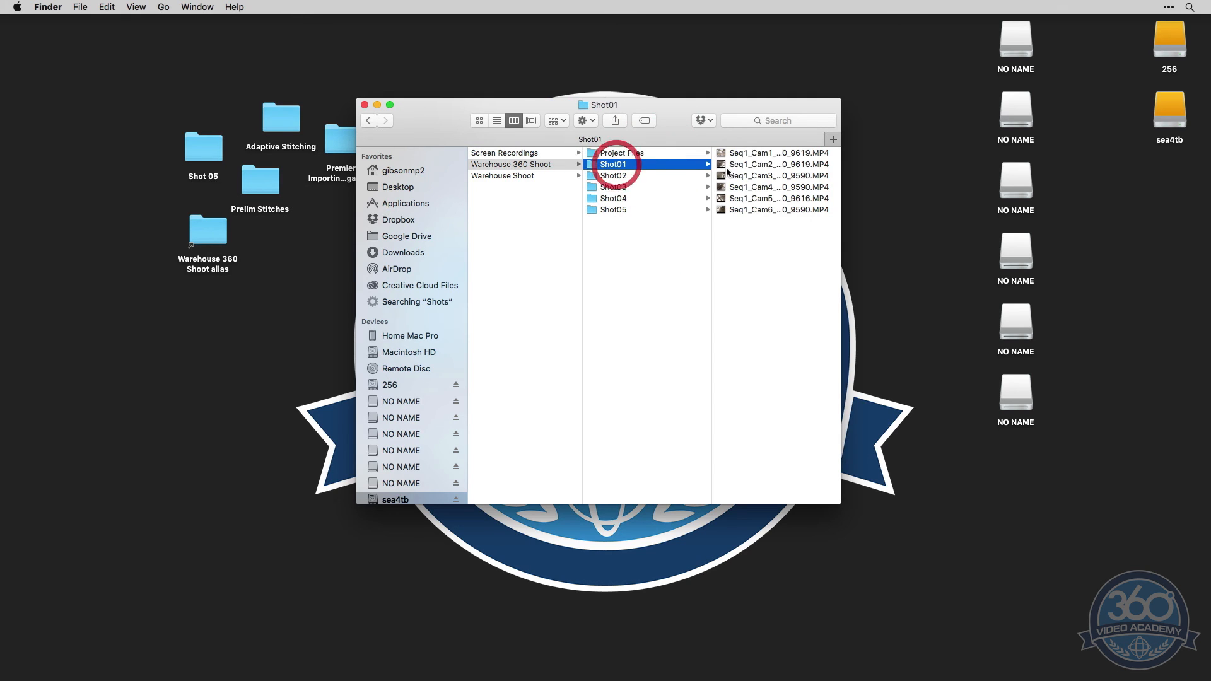
pyautogui.click(650, 187)
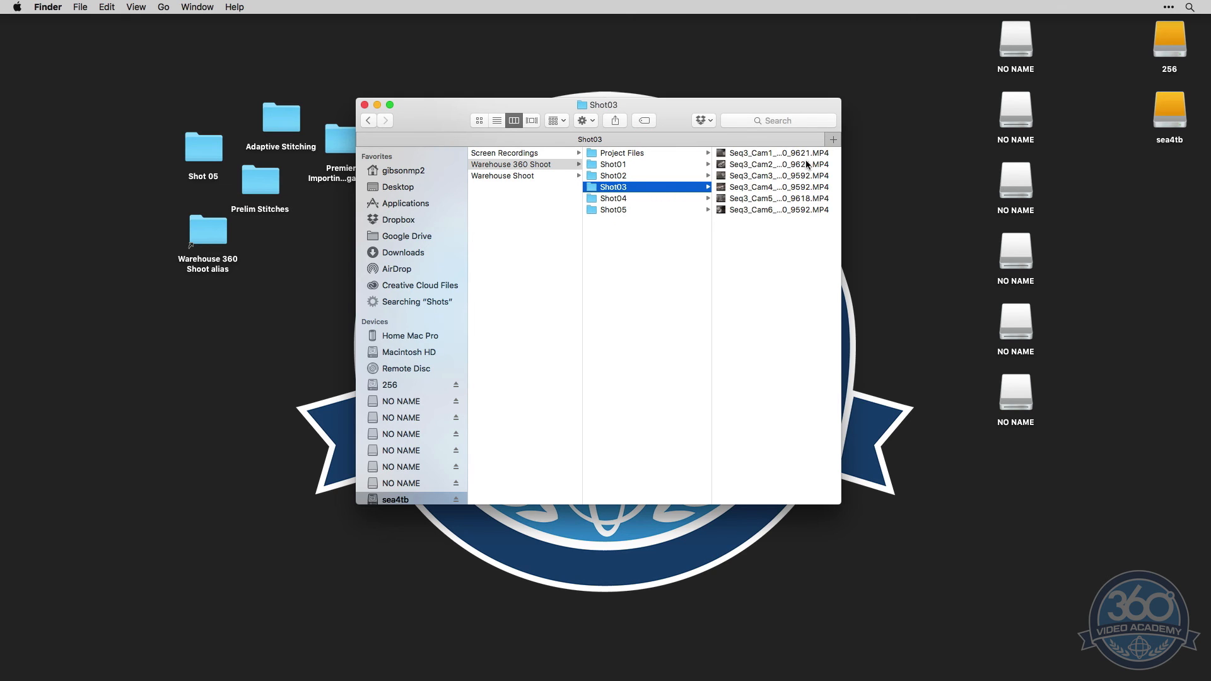
pyautogui.click(636, 198)
pyautogui.click(637, 210)
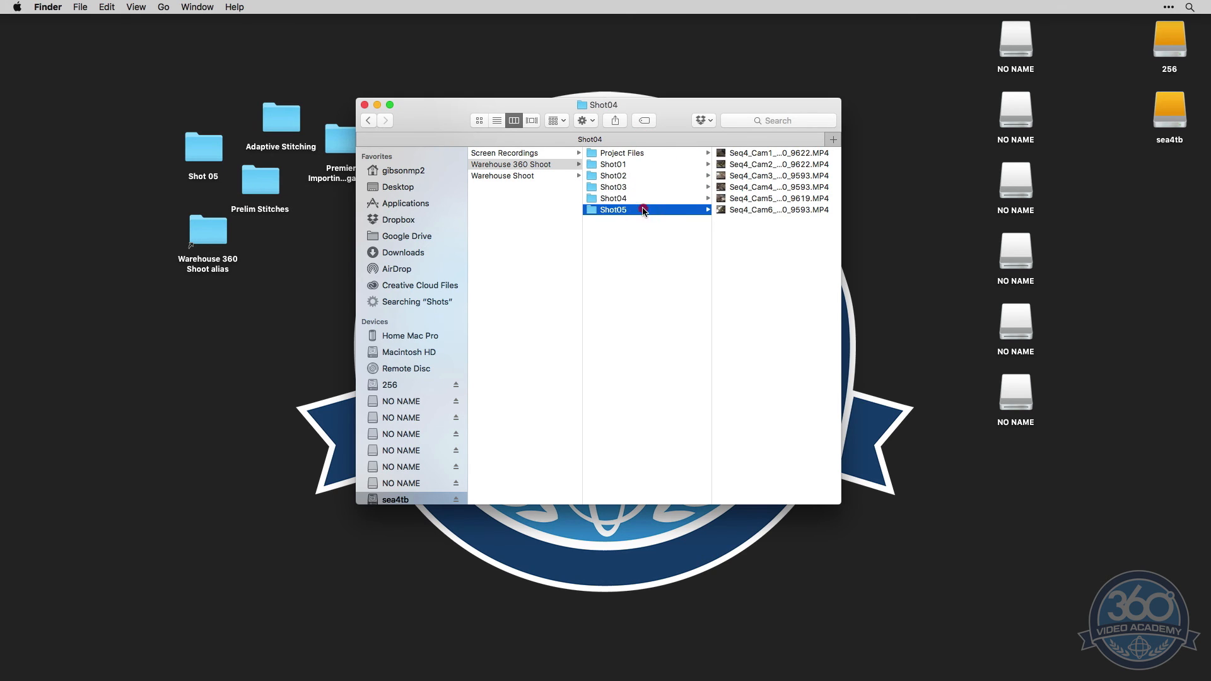
# Widen the Finder window to read the full Shot01 clip names and compare them with those in Shot02 and Shot03
pyautogui.click(637, 164)
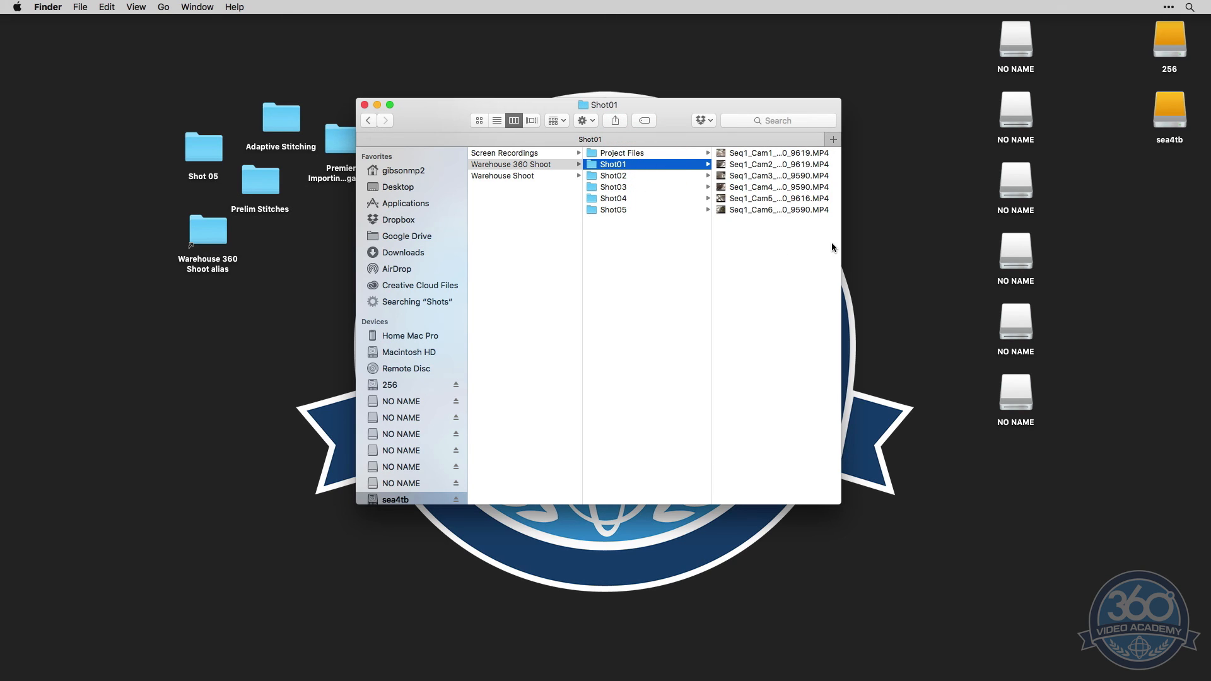
pyautogui.moveTo(840, 248)
pyautogui.mouseDown()
pyautogui.moveTo(877, 242)
pyautogui.moveTo(844, 240)
pyautogui.mouseUp()
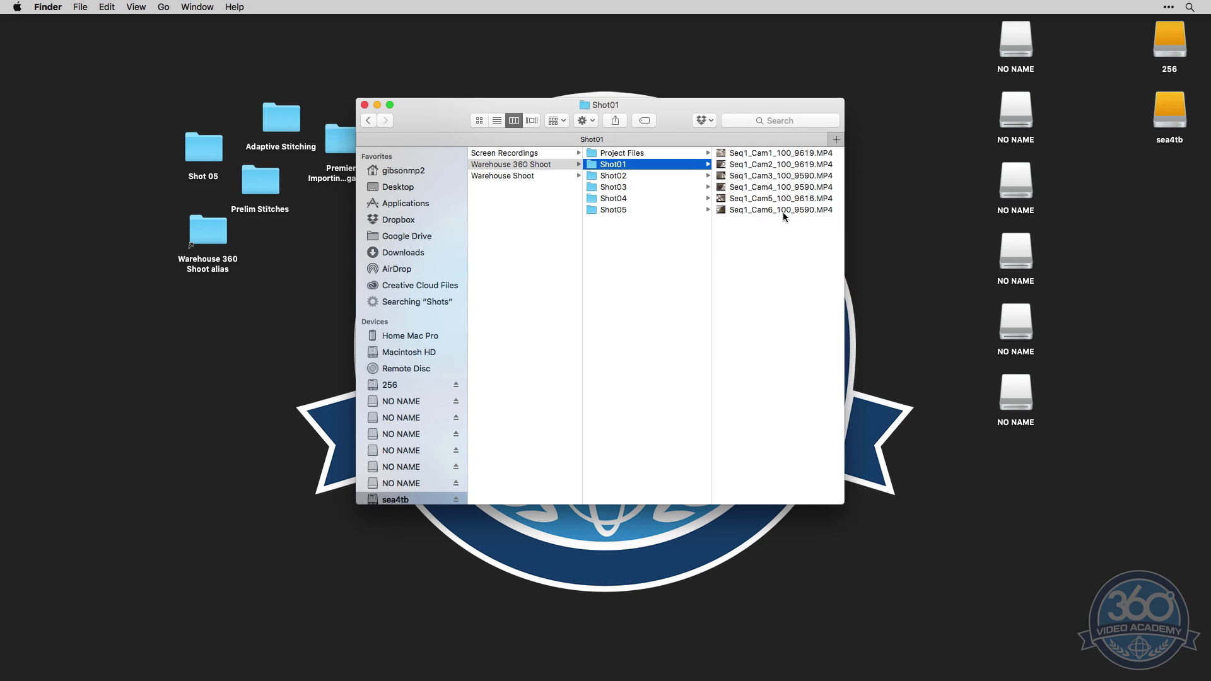
pyautogui.click(634, 175)
pyautogui.click(637, 184)
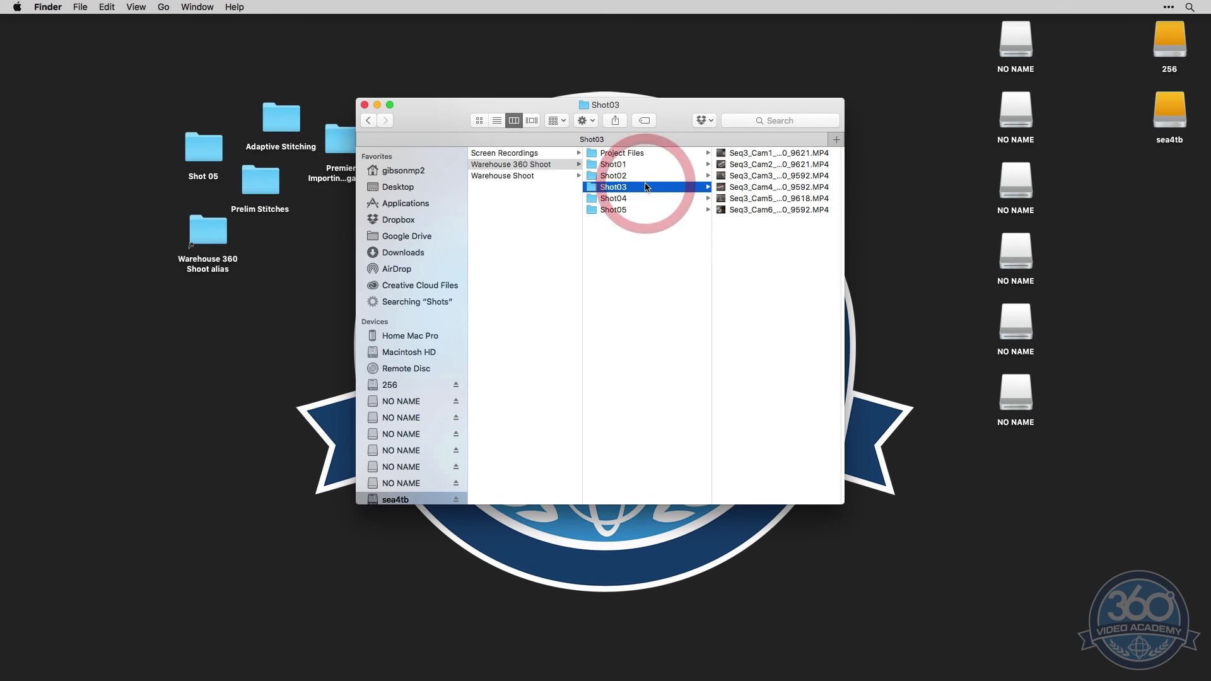
pyautogui.click(636, 163)
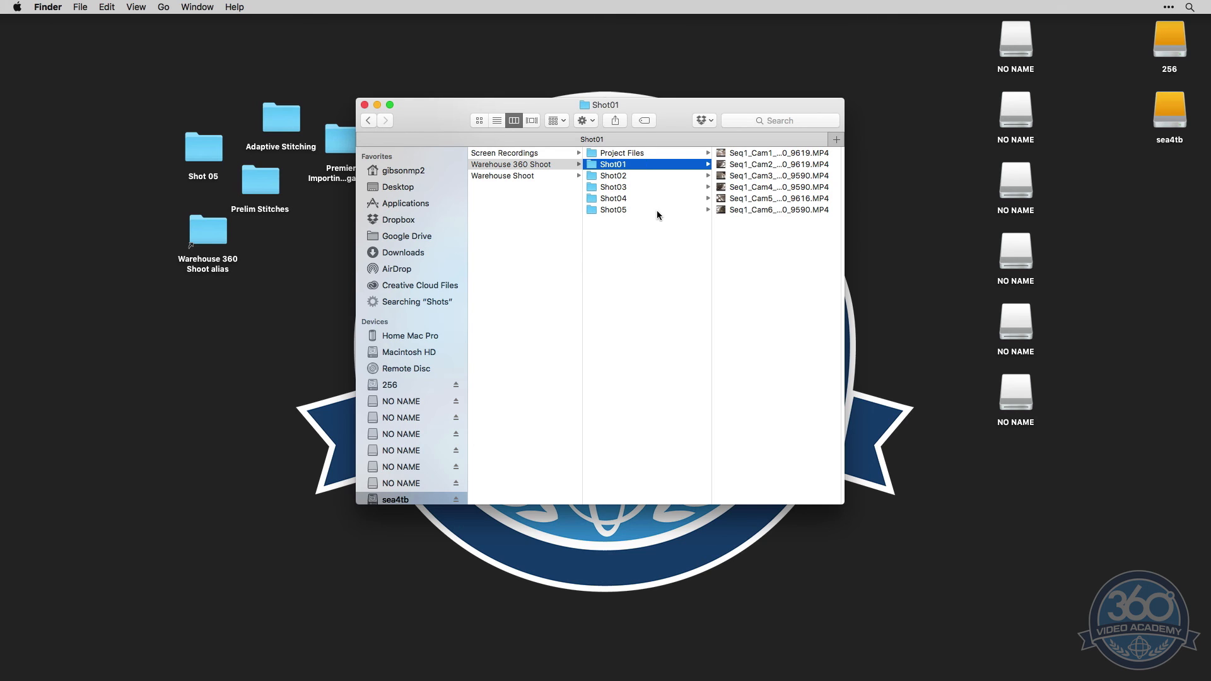
# Switch to Name Mangler and load the contents of the Shot01 folder for renaming
pyautogui.press('super+Tab')
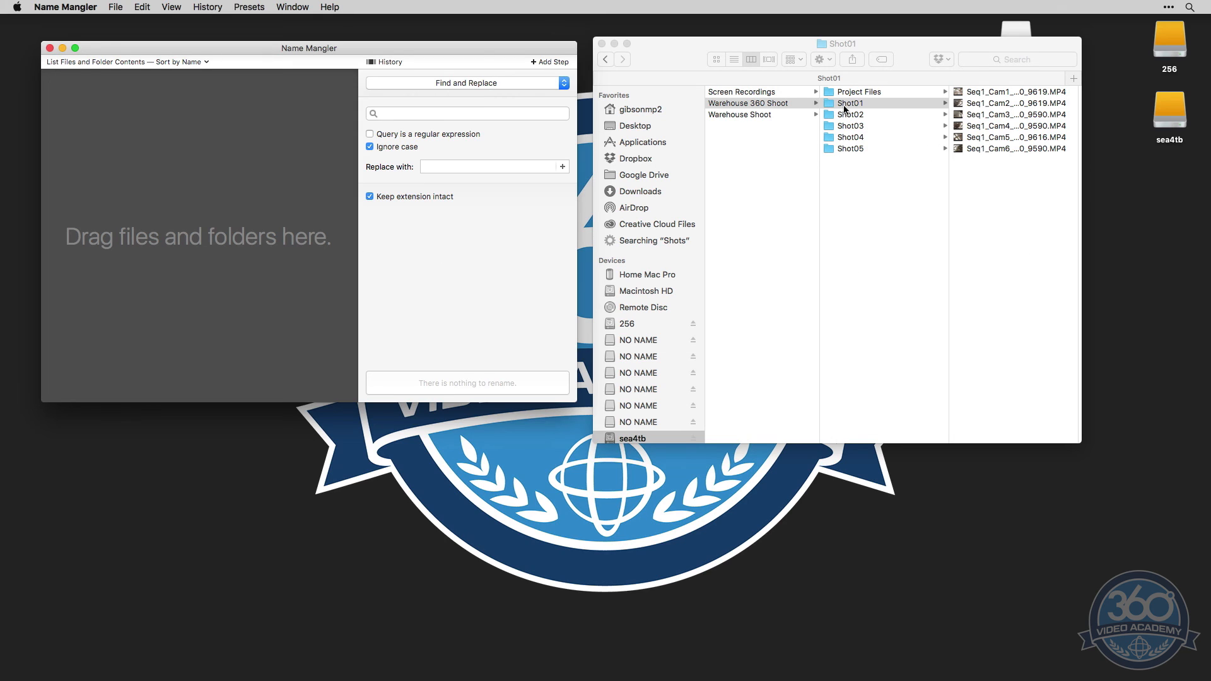
pyautogui.moveTo(831, 104); pyautogui.dragTo(318, 151)
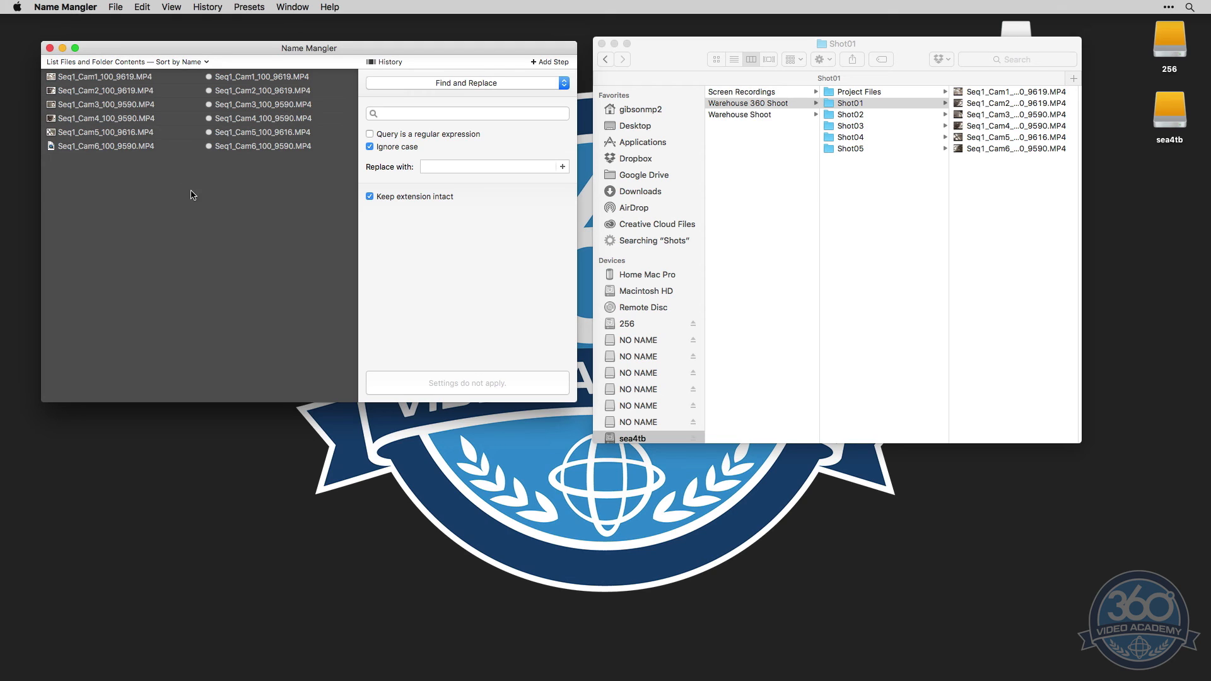
pyautogui.press('super+a')
pyautogui.click(265, 183)
# Rename the six Shot01 clips with an Add Suffix rule of an underscore plus five random characters, suppressing future confirmation messages
pyautogui.click(464, 84)
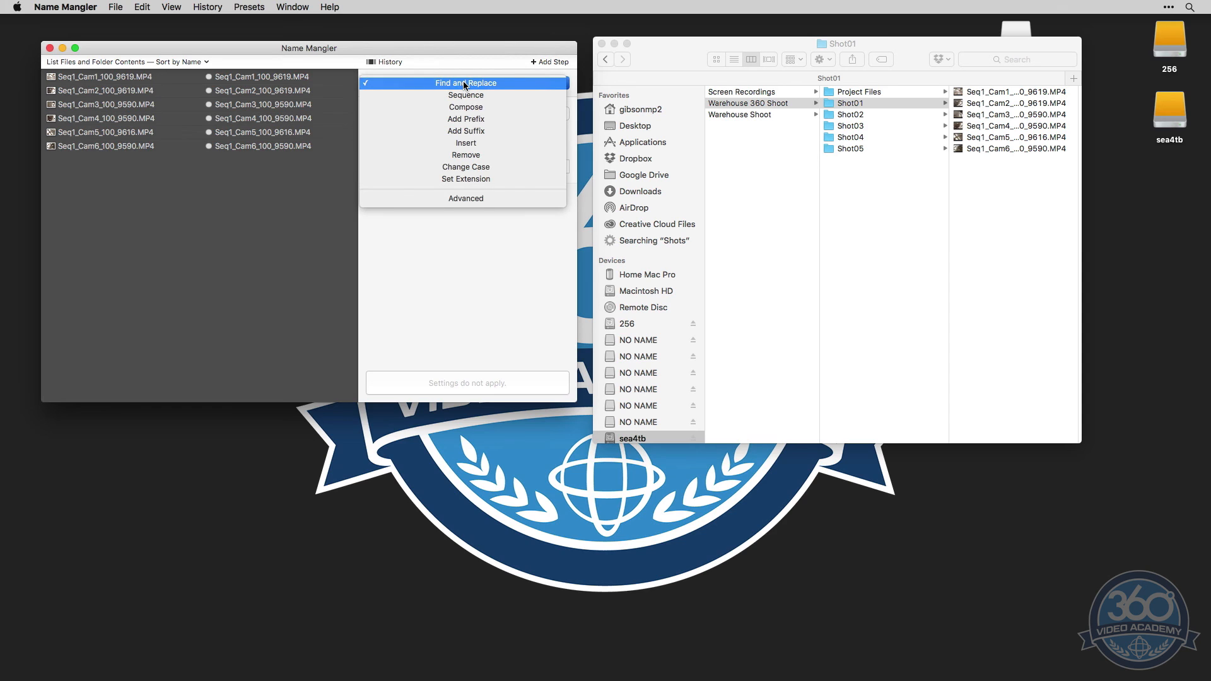
pyautogui.click(424, 131)
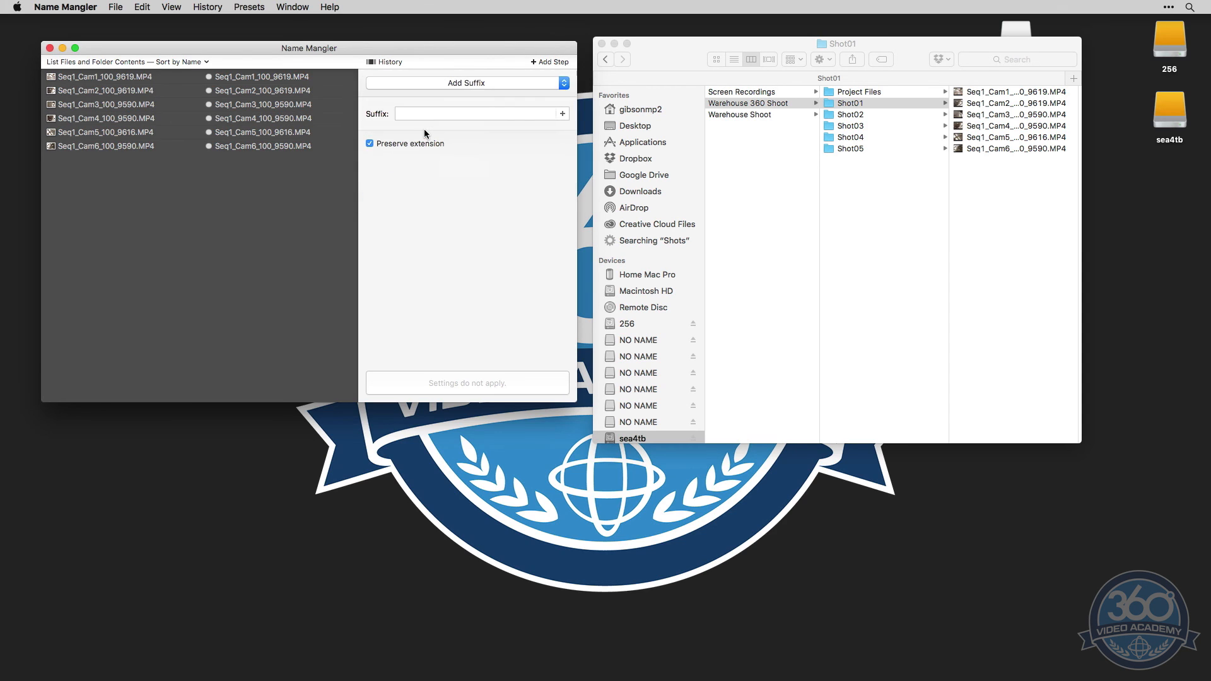
pyautogui.click(561, 113)
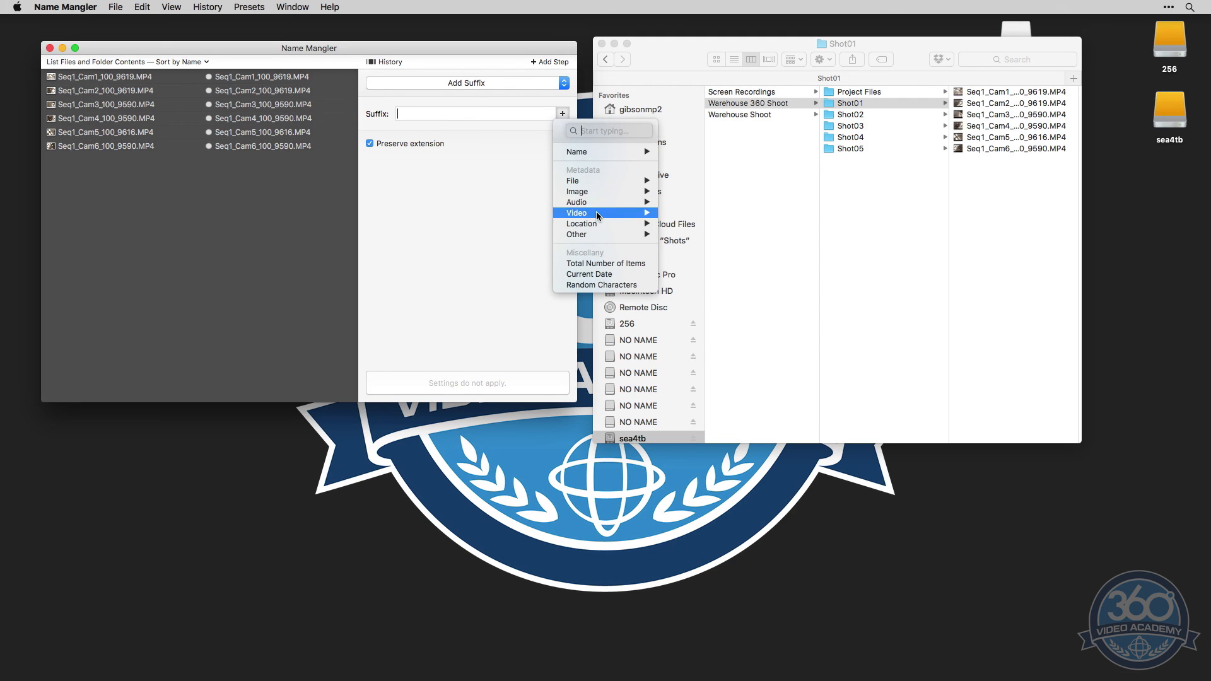
pyautogui.click(603, 283)
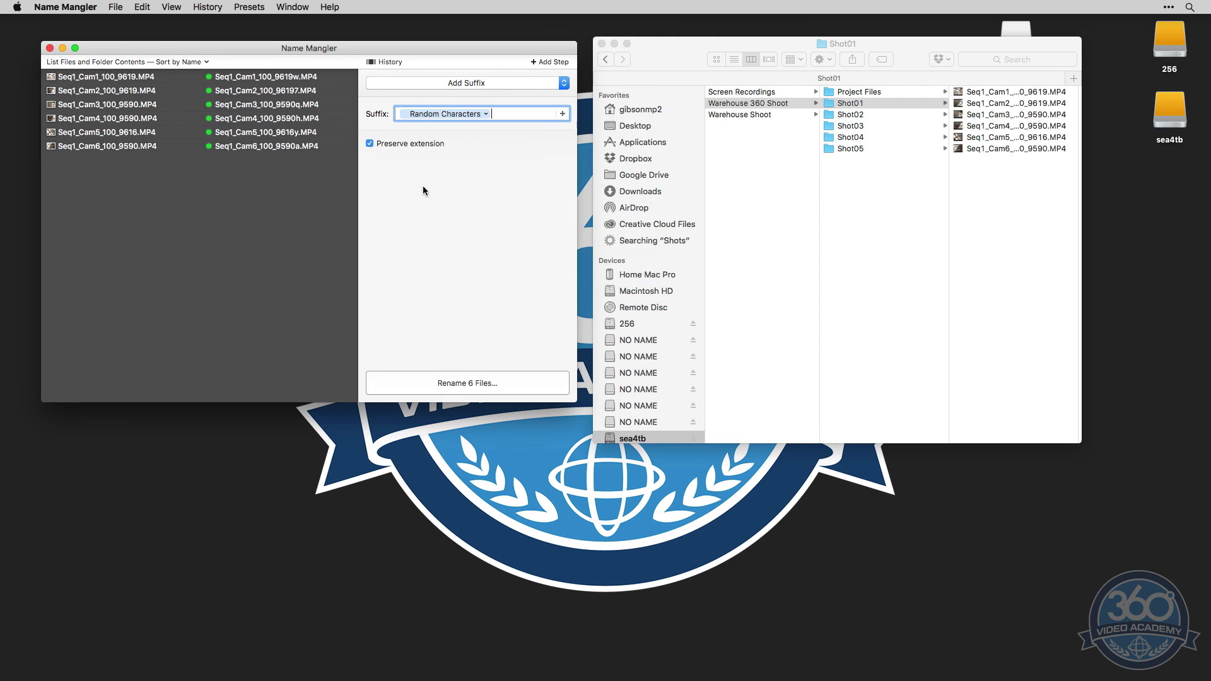
pyautogui.click(484, 114)
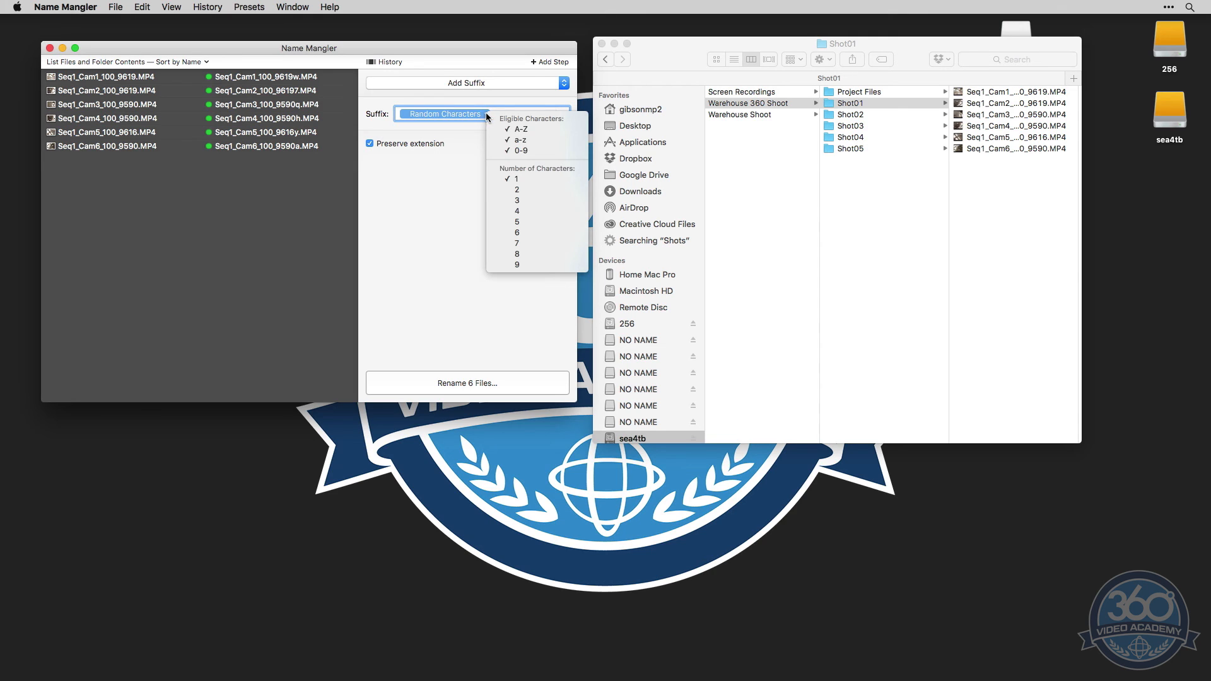
pyautogui.click(518, 221)
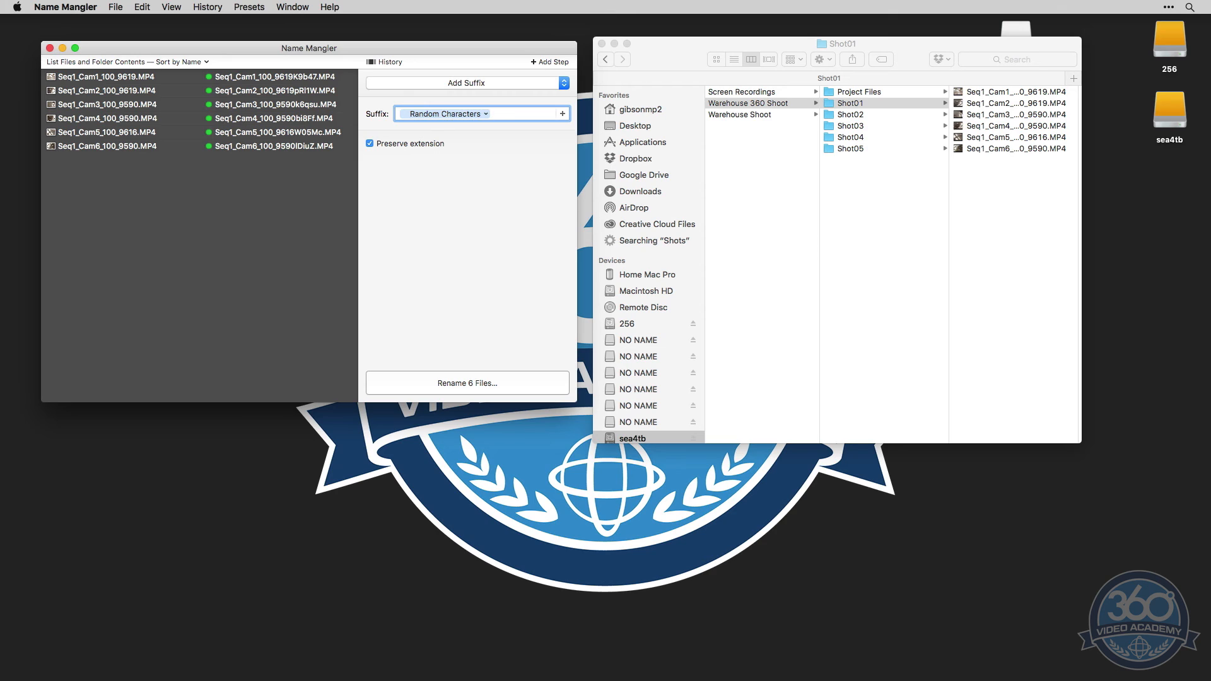
pyautogui.write('_')
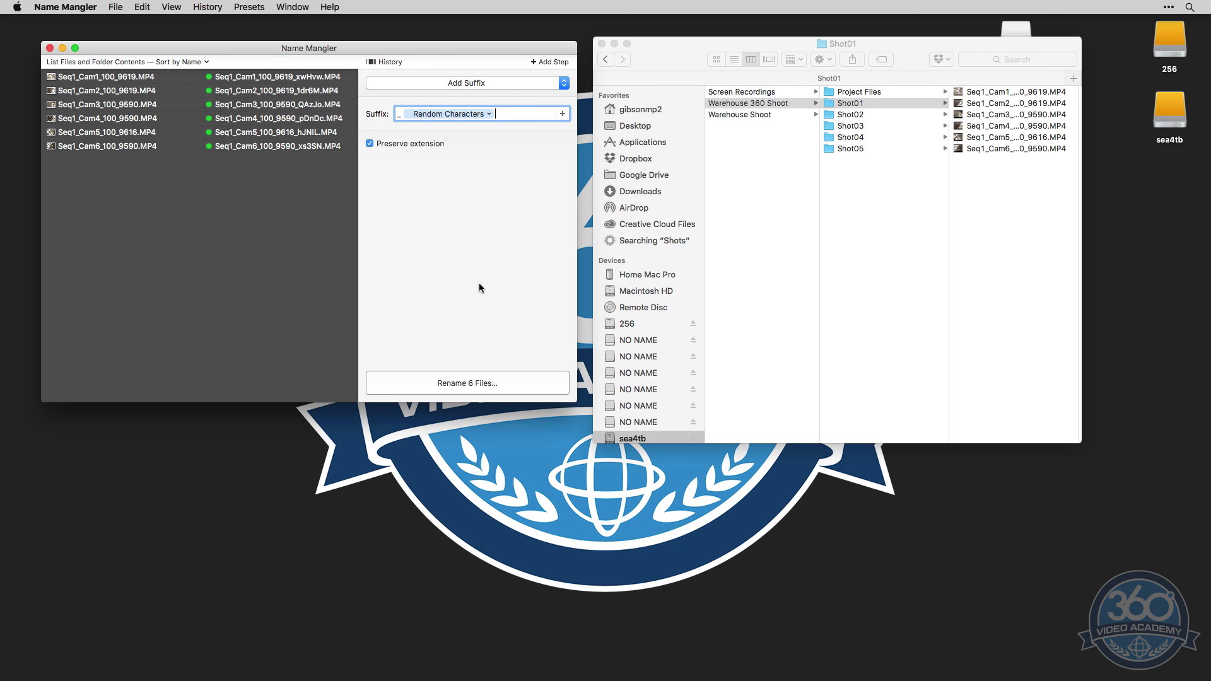
pyautogui.click(511, 381)
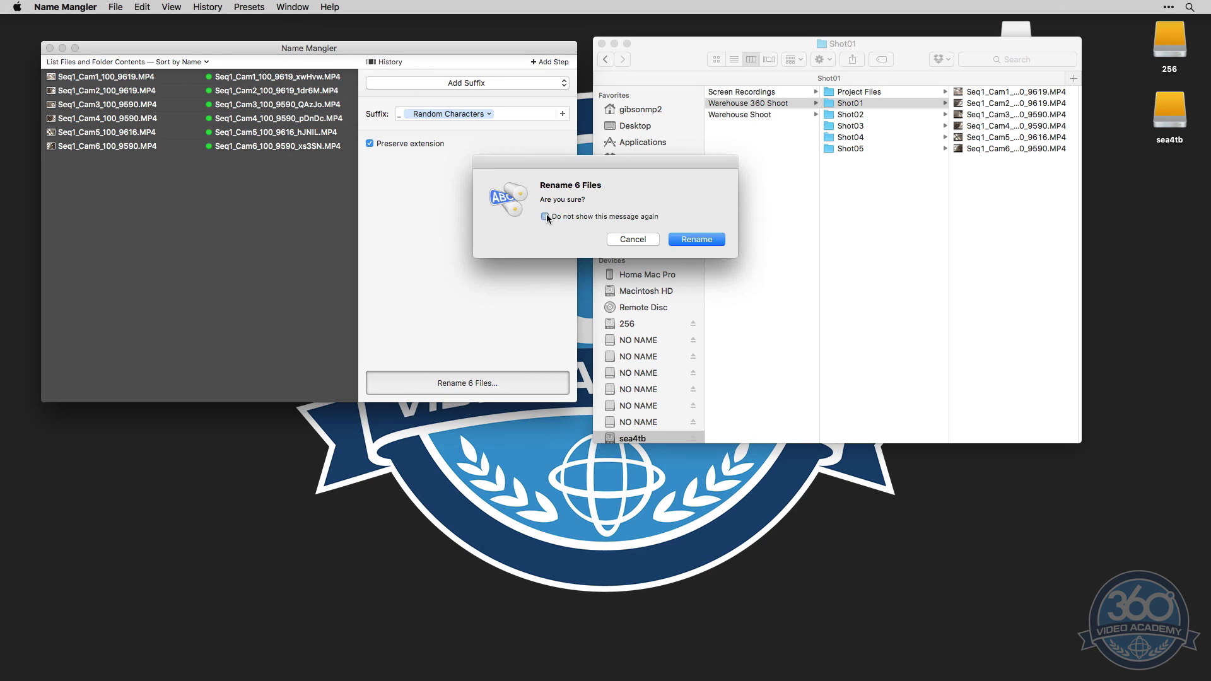
pyautogui.click(694, 243)
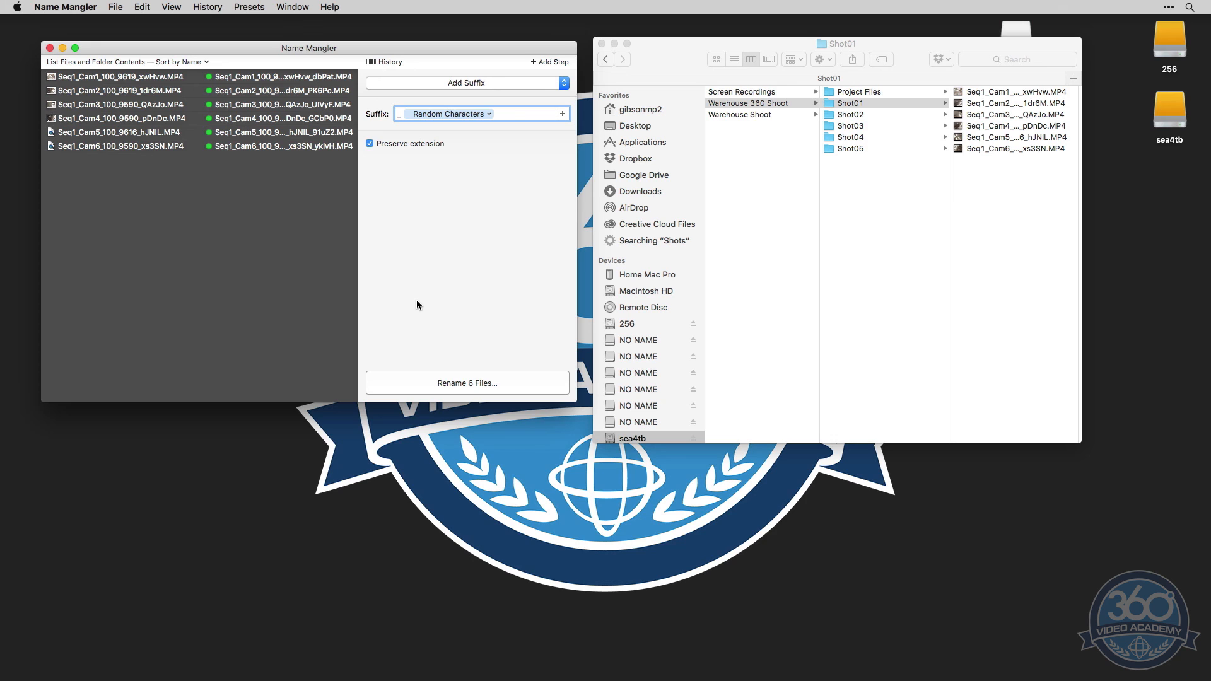
# Check the new names of the camera clips in the Shot01 folder in Finder
pyautogui.click(1073, 167)
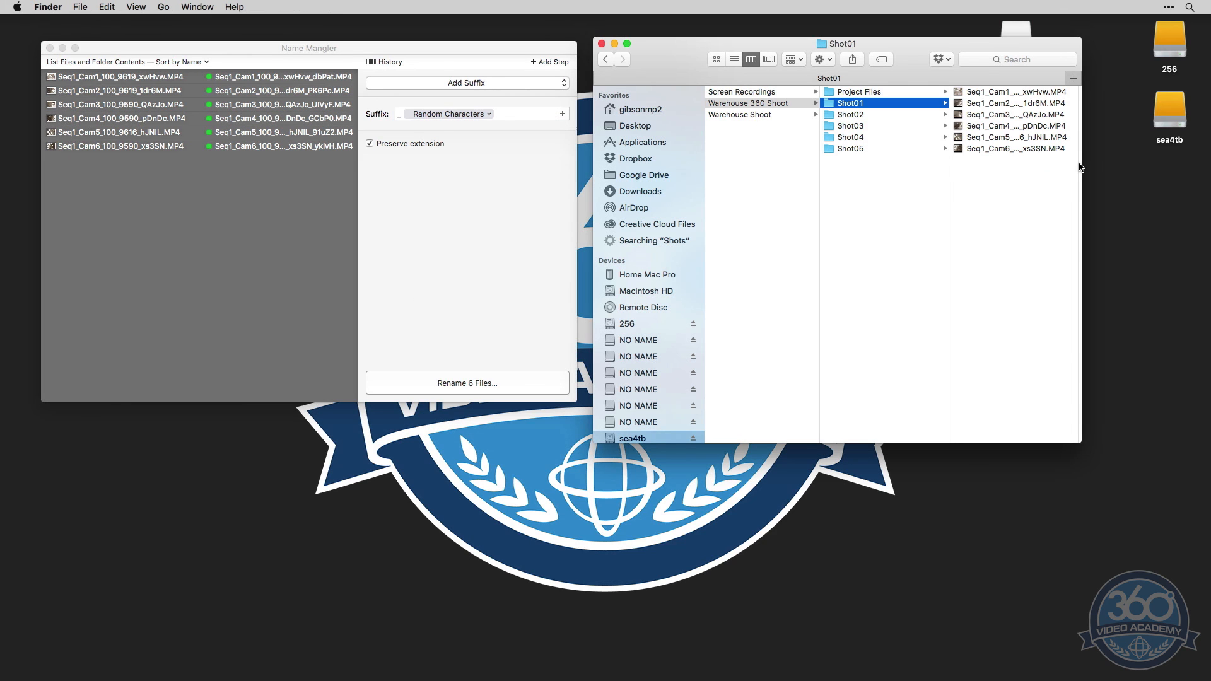
pyautogui.click(1039, 93)
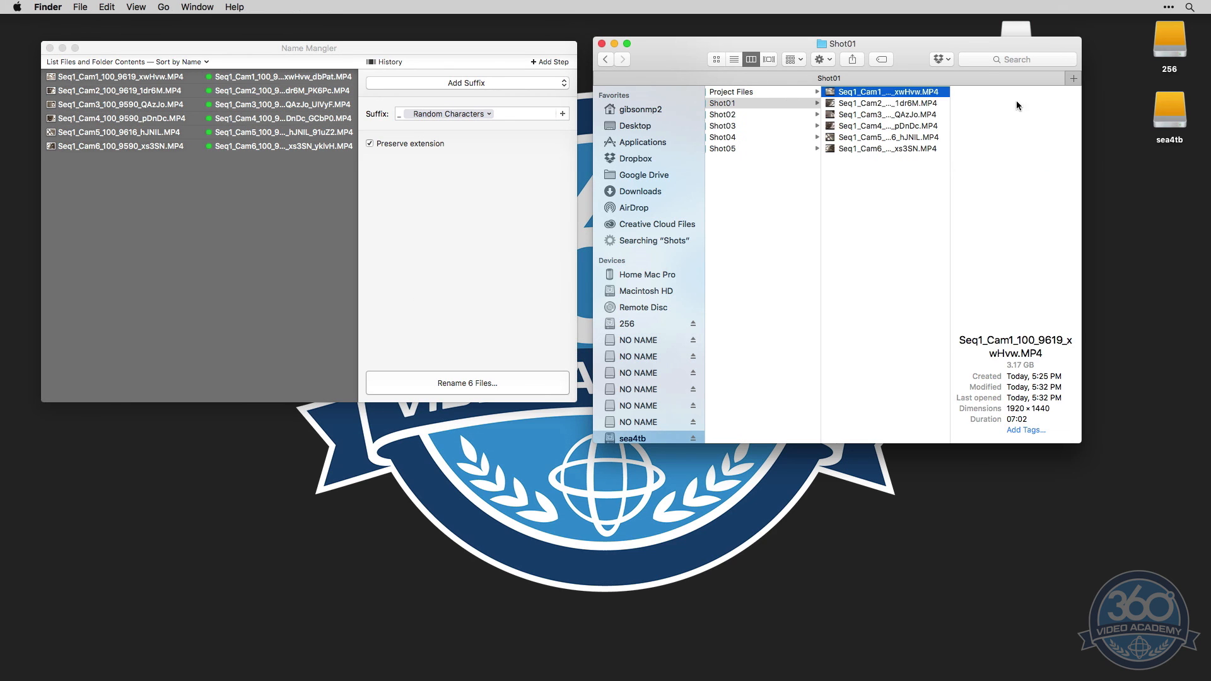
pyautogui.click(907, 104)
pyautogui.click(905, 115)
pyautogui.press('Left')
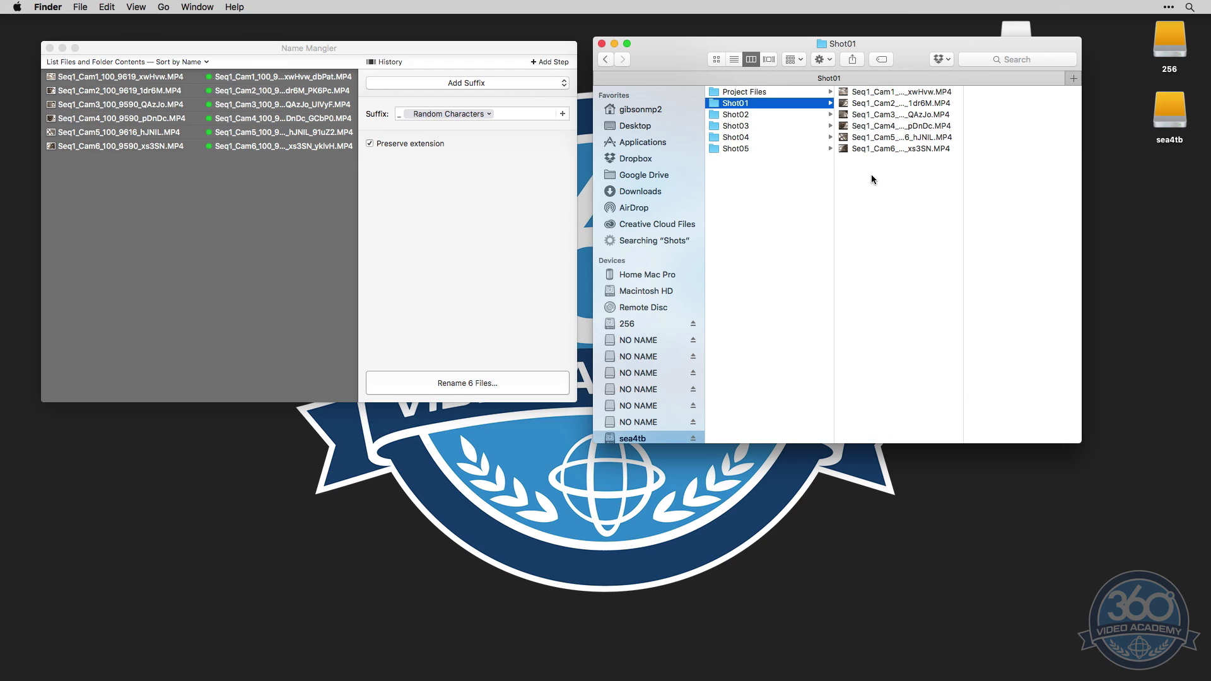
# Load the Shot02, Shot03, Shot04 and Shot05 folders one at a time into Name Mangler and rename each folder's clips with the random-character suffix
pyautogui.moveTo(716, 114); pyautogui.dragTo(278, 176)
pyautogui.click(515, 377)
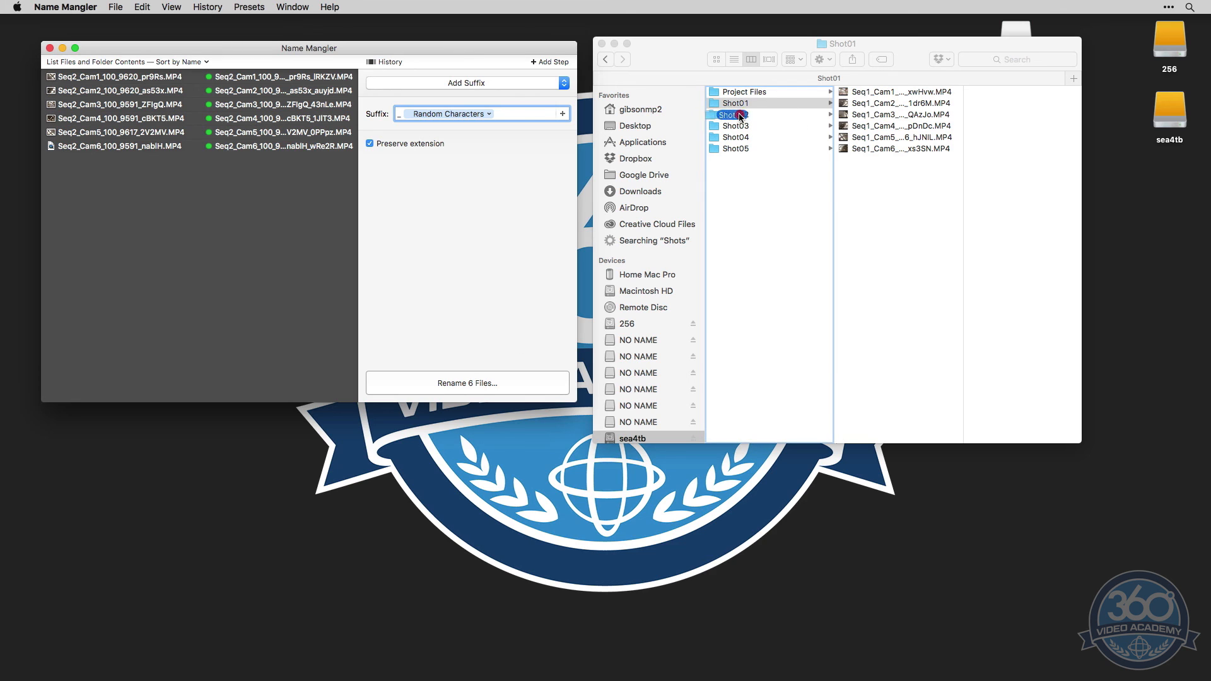
pyautogui.moveTo(735, 126); pyautogui.dragTo(309, 199)
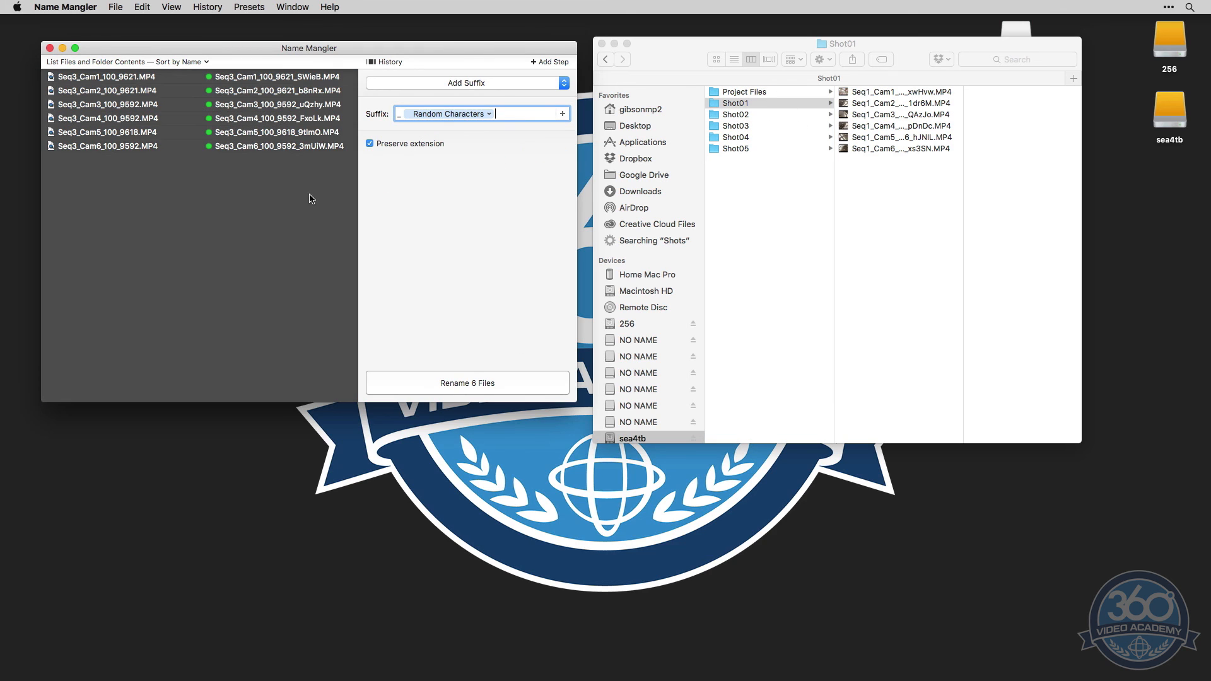
pyautogui.click(539, 377)
pyautogui.moveTo(735, 137); pyautogui.dragTo(303, 201)
pyautogui.click(492, 382)
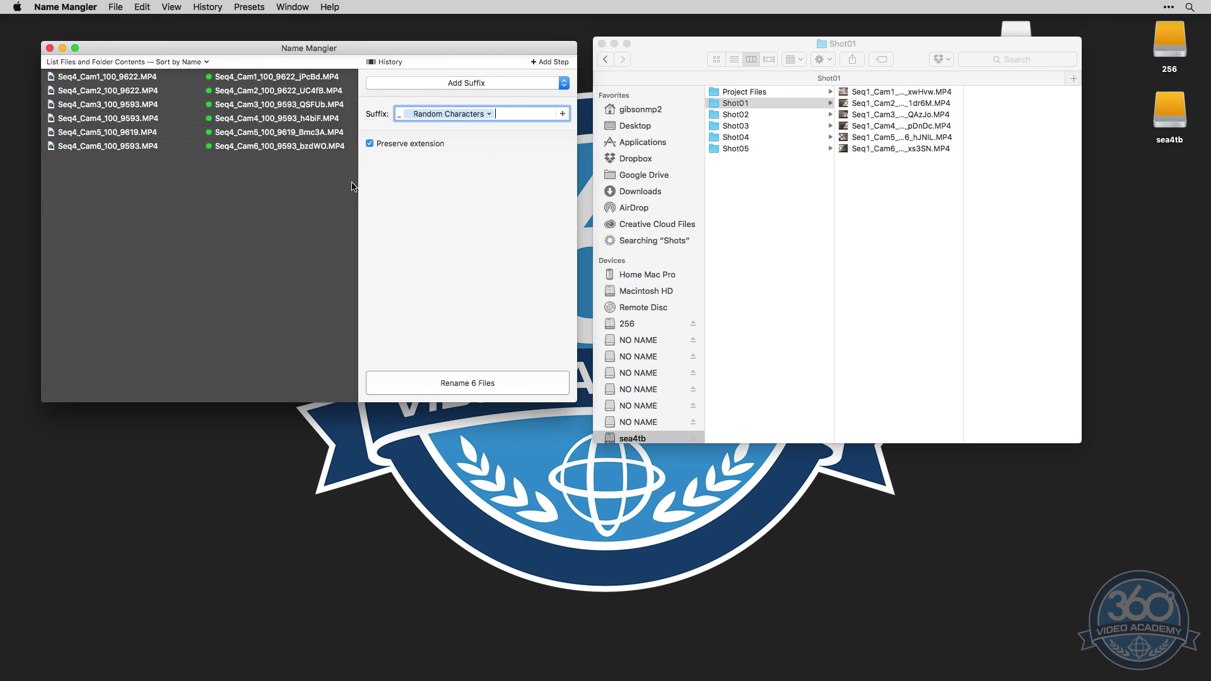
pyautogui.moveTo(744, 148); pyautogui.dragTo(353, 183)
pyautogui.click(488, 385)
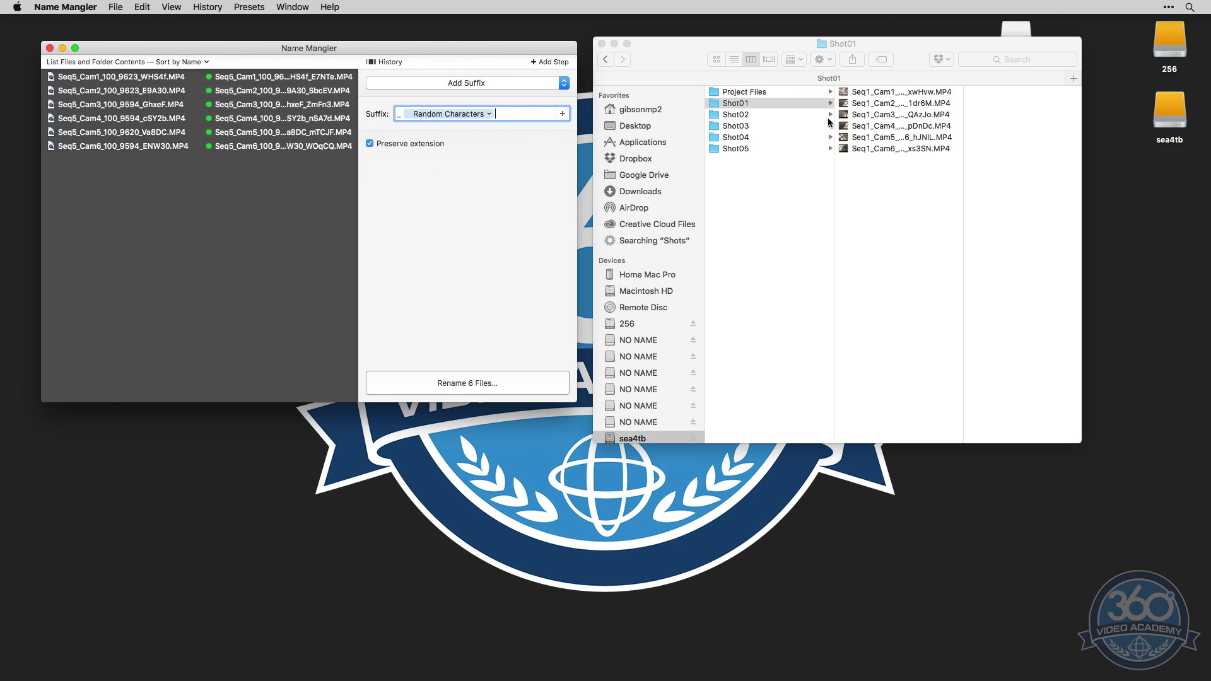
# Check the renamed clips in the Shot01 to Shot05 folders in Finder
pyautogui.click(789, 148)
pyautogui.press('Up')
pyautogui.press('Up')
pyautogui.press('Up')
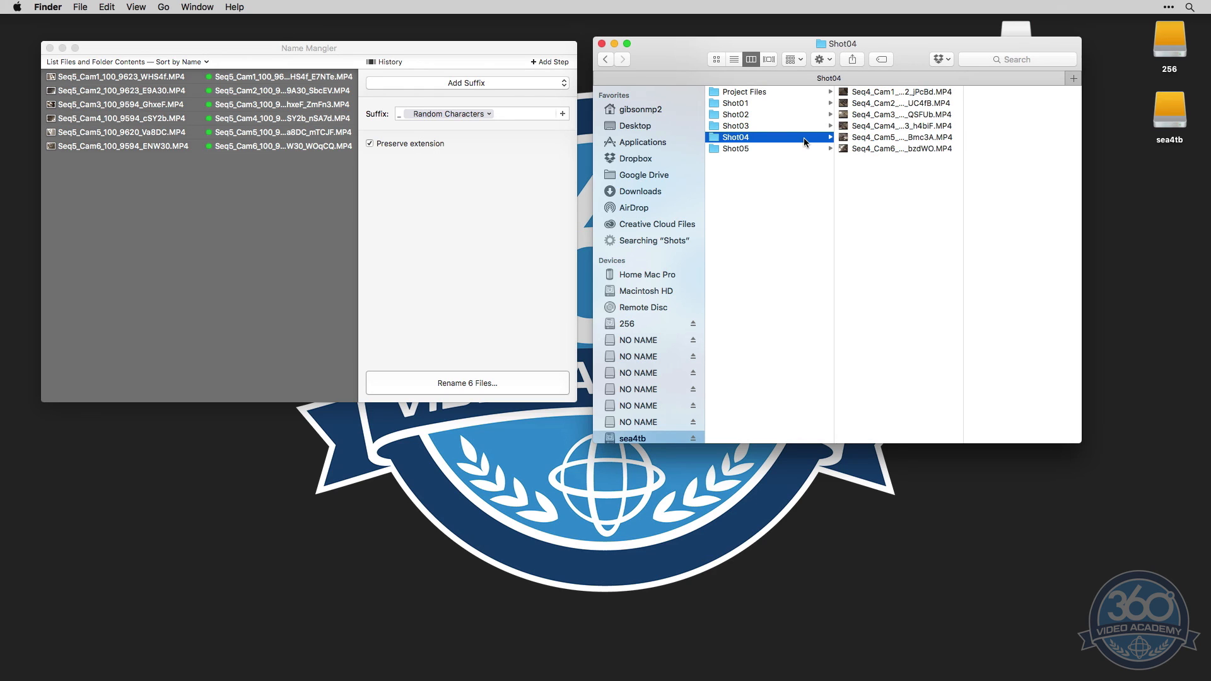
pyautogui.press('Up')
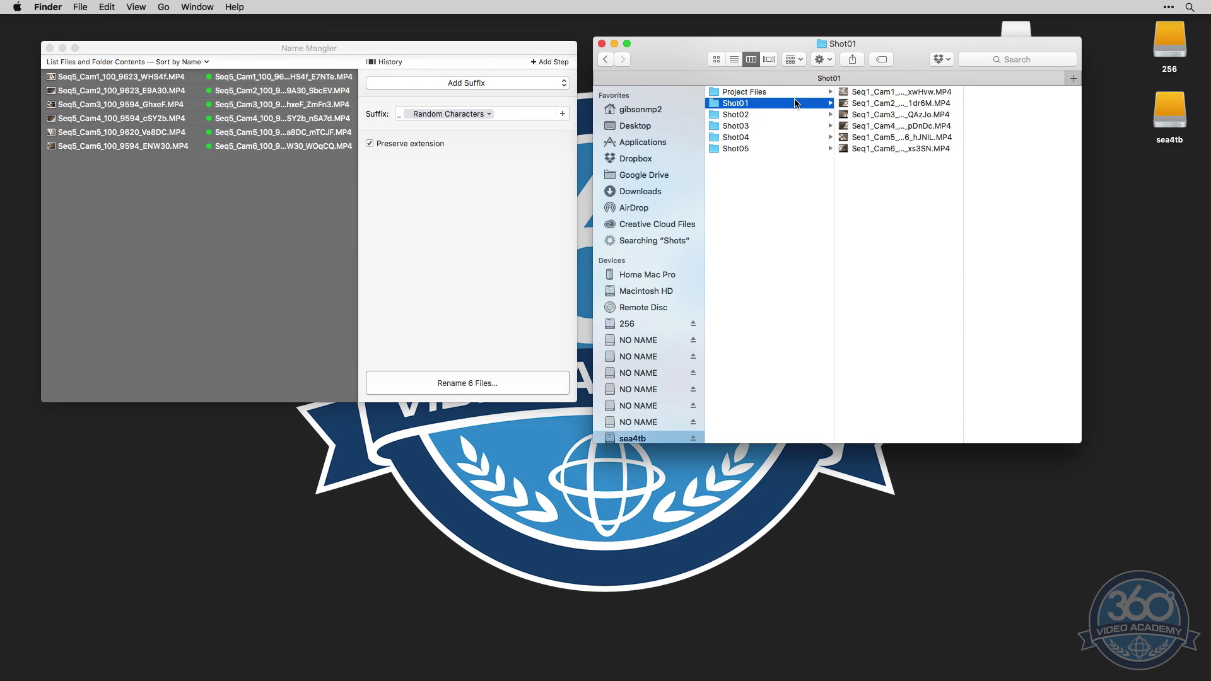
pyautogui.click(792, 114)
pyautogui.click(790, 125)
pyautogui.click(789, 149)
pyautogui.click(785, 103)
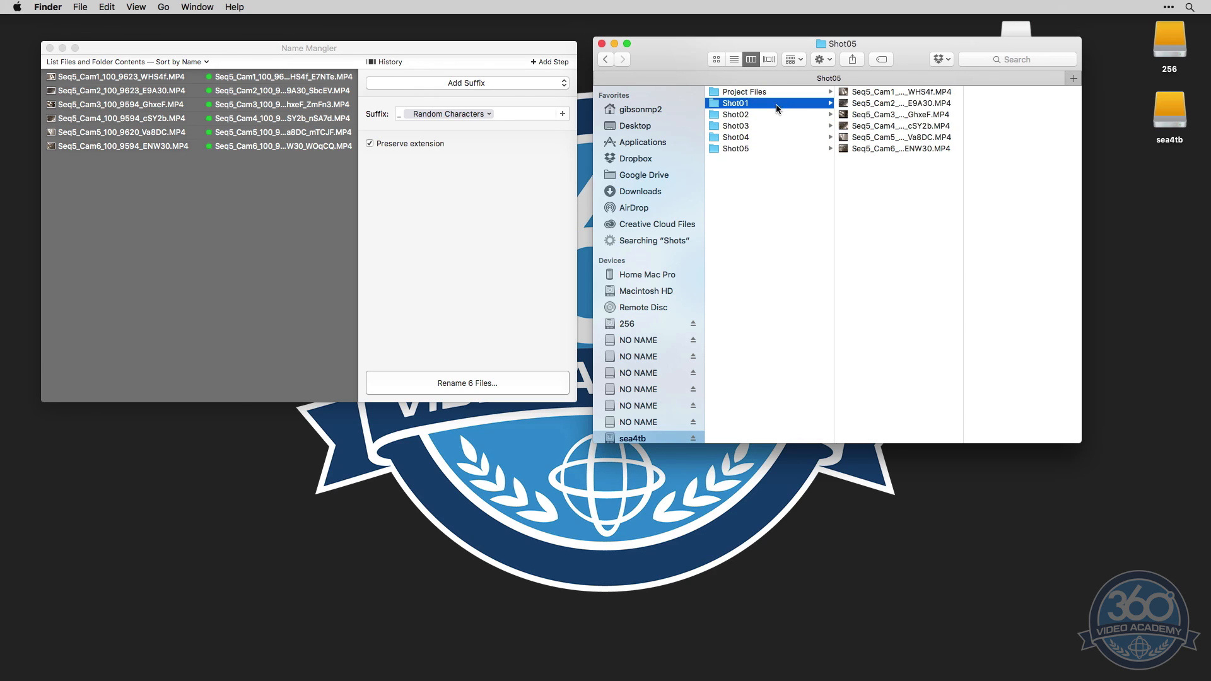
# Hide Name Mangler, switch to Carbon Copy Cloner and create a new task named Tutorial
pyautogui.click(223, 48)
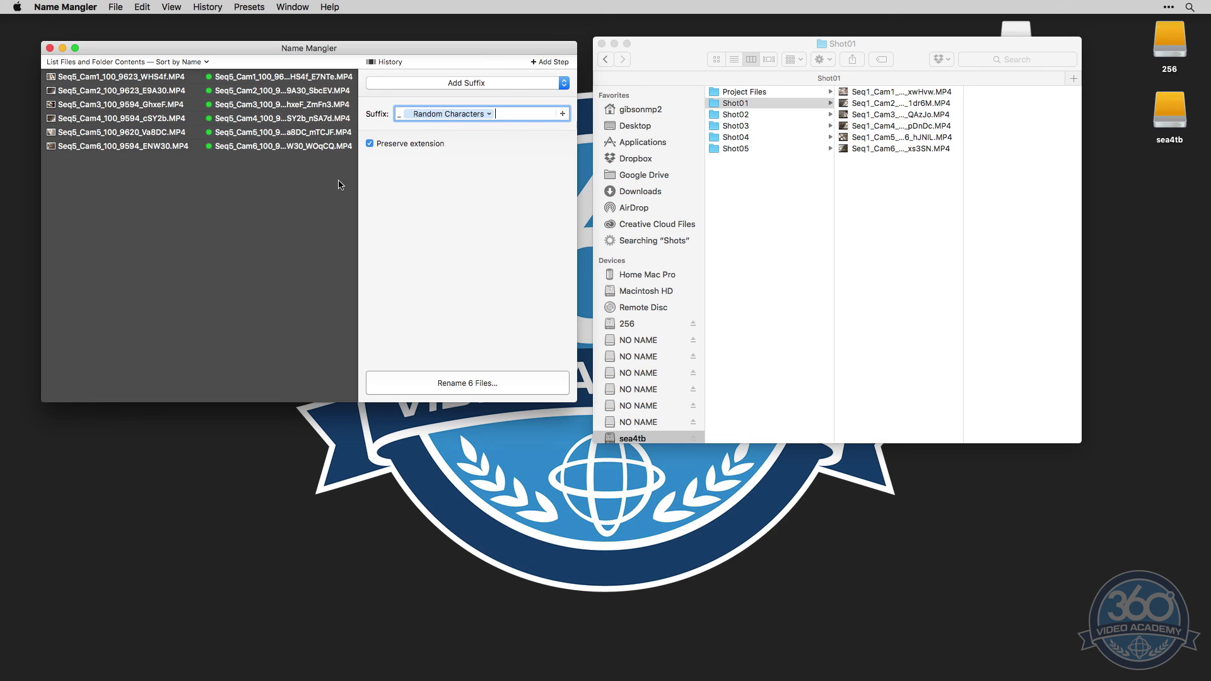
pyautogui.press('super+h')
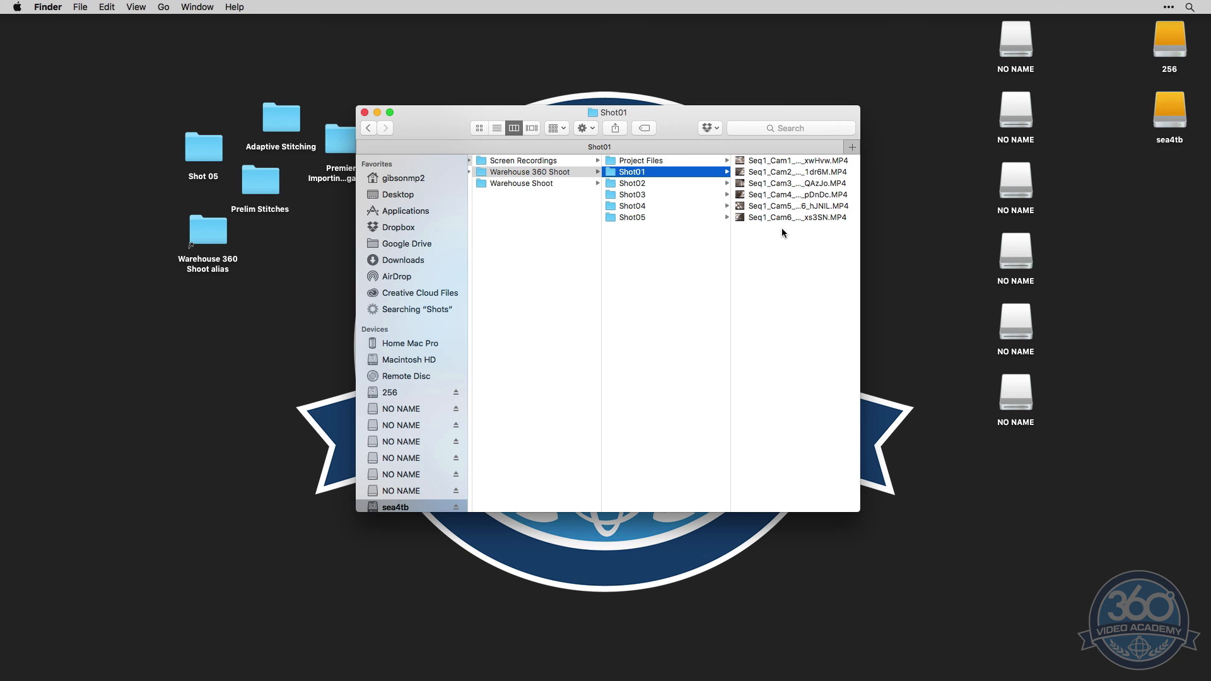
pyautogui.press('super+space')
pyautogui.write('CCC')
pyautogui.press('Return')
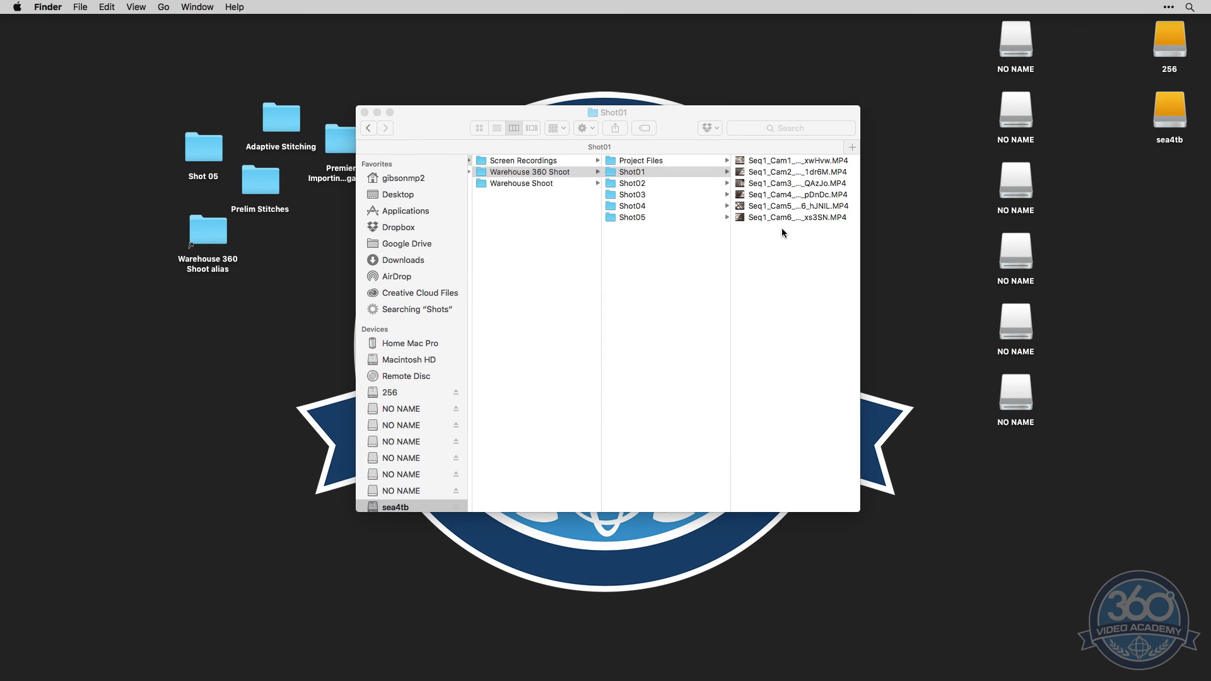
pyautogui.moveTo(634, 69); pyautogui.dragTo(622, 53)
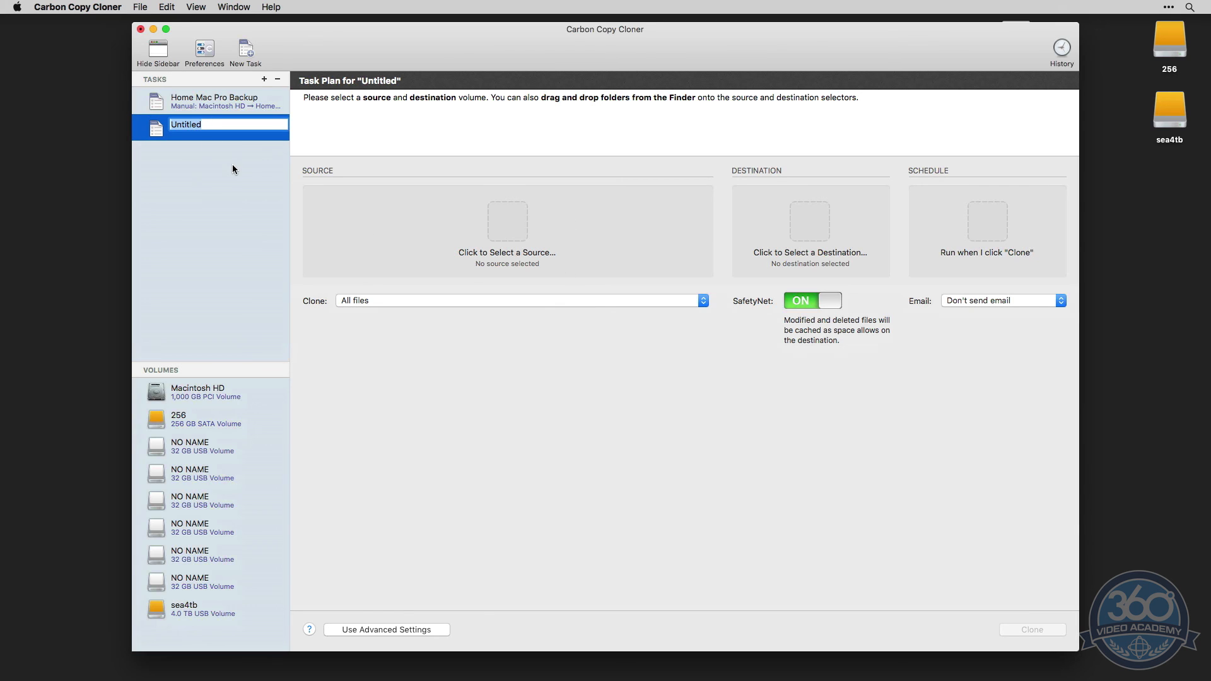
pyautogui.write('Tutorial')
pyautogui.press('Return')
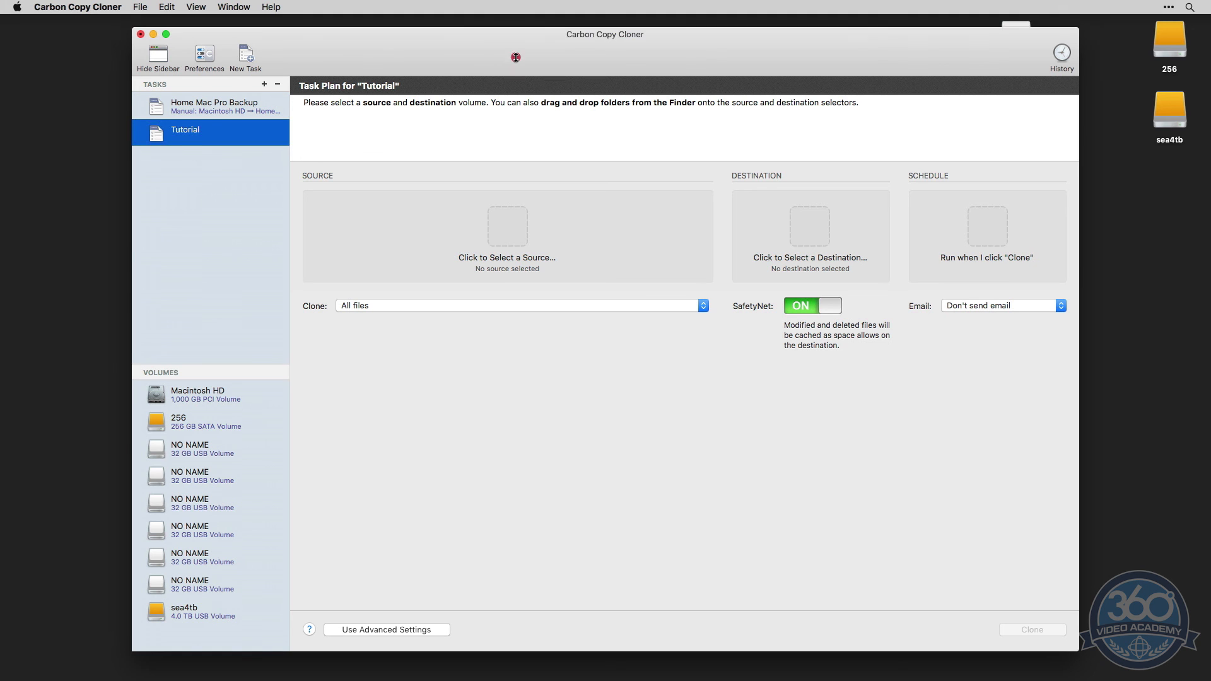
# Arrange the Finder and Carbon Copy Cloner windows and assign the Warehouse 360 Shoot folder as the Tutorial task's source
pyautogui.moveTo(513, 55); pyautogui.dragTo(575, 413)
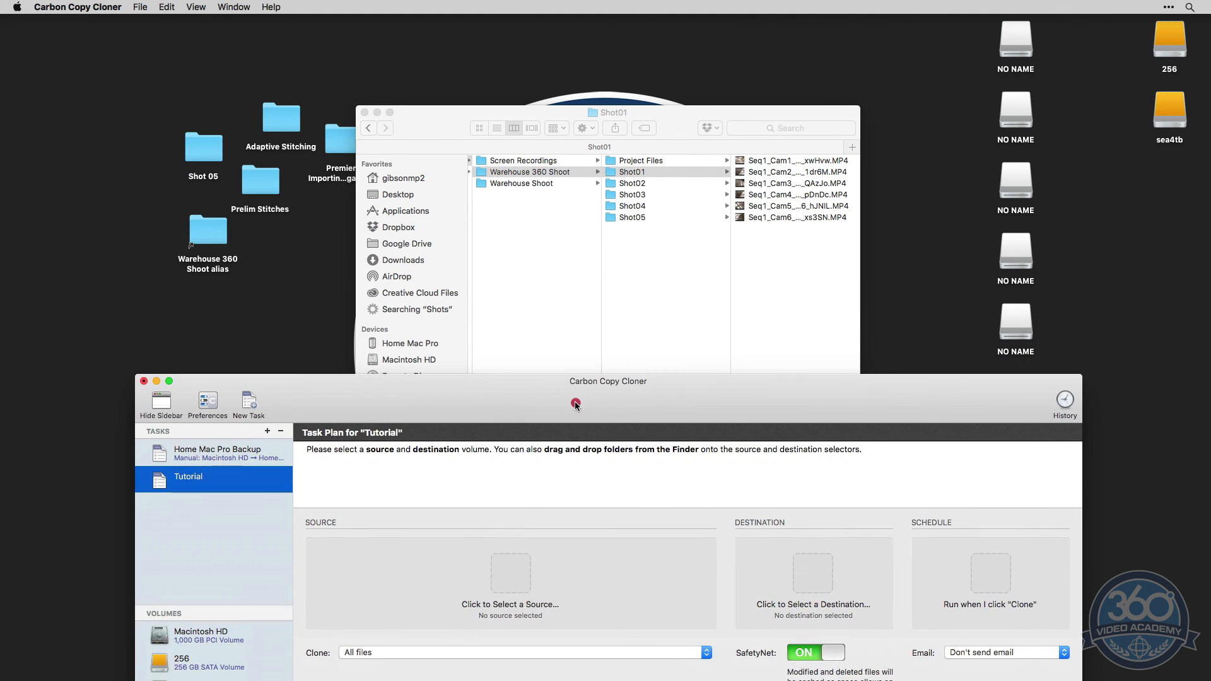
pyautogui.moveTo(444, 118); pyautogui.dragTo(458, 45)
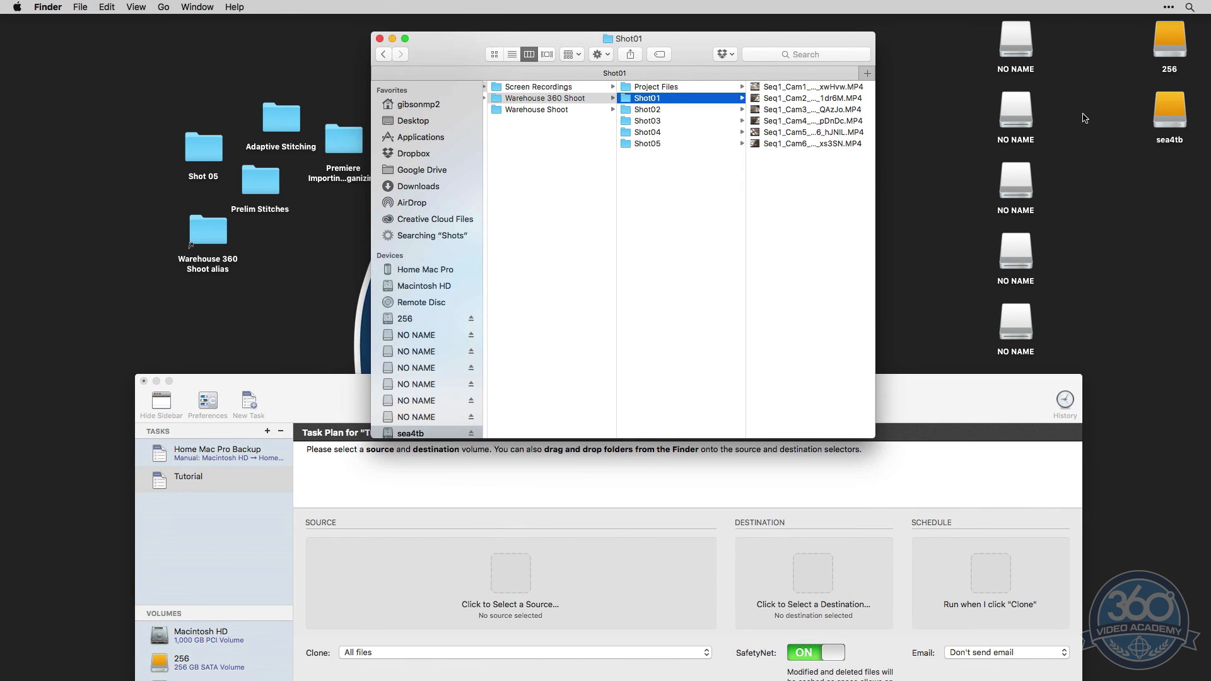
pyautogui.doubleClick(1170, 41)
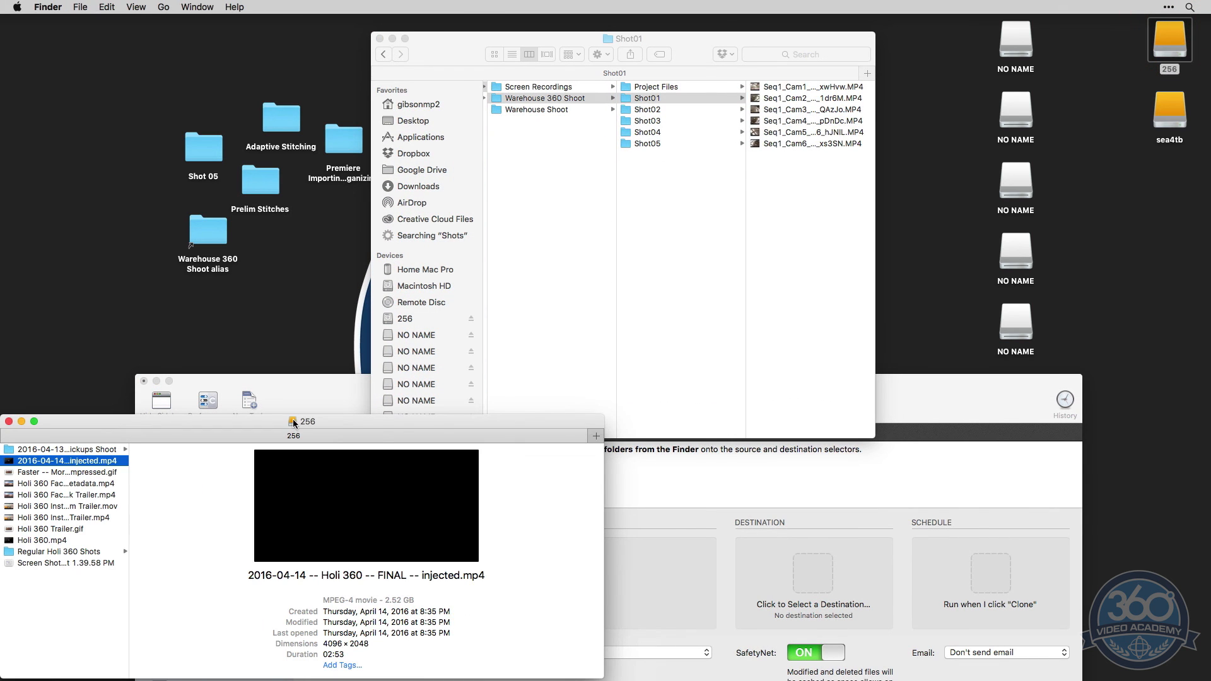
pyautogui.press('super+n')
pyautogui.click(22, 421)
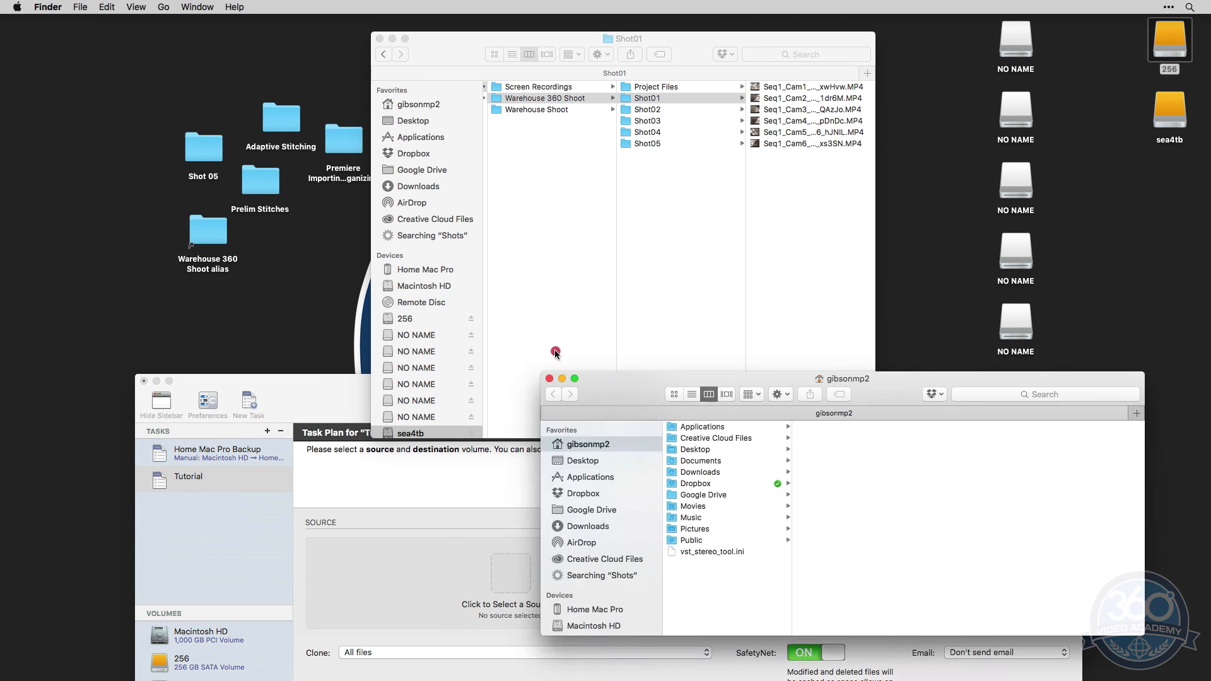
pyautogui.moveTo(687, 442); pyautogui.dragTo(110, 91)
pyautogui.click(451, 49)
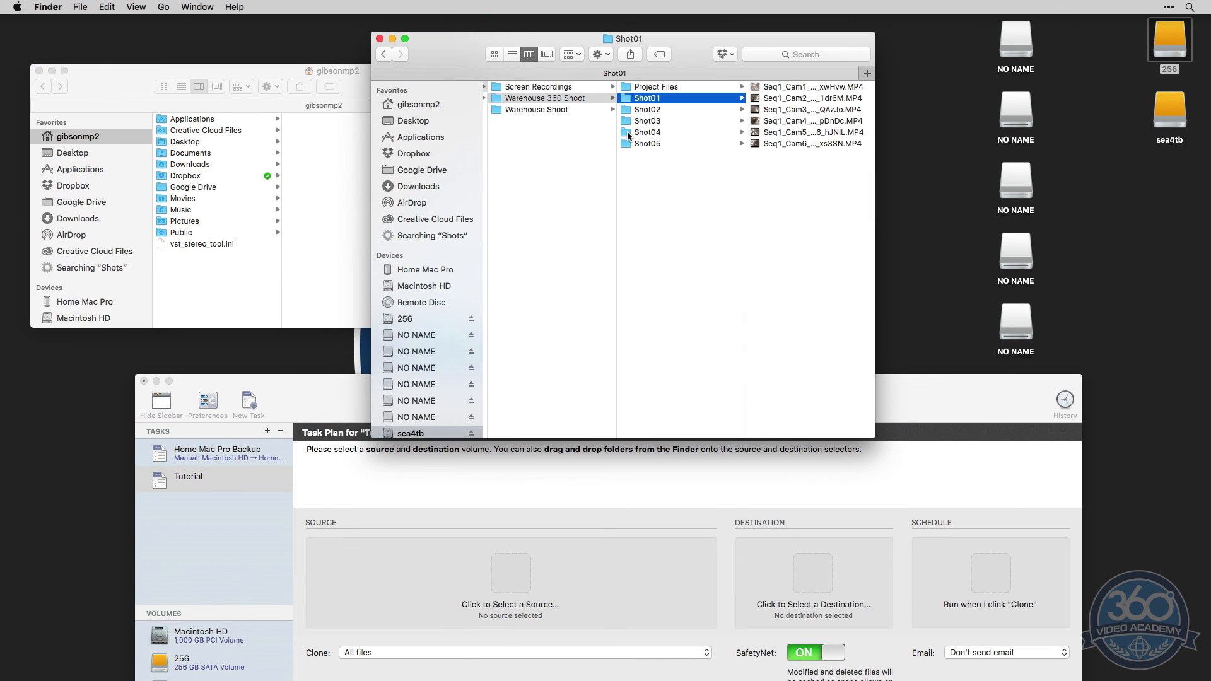
pyautogui.click(555, 134)
pyautogui.moveTo(622, 101); pyautogui.dragTo(511, 581)
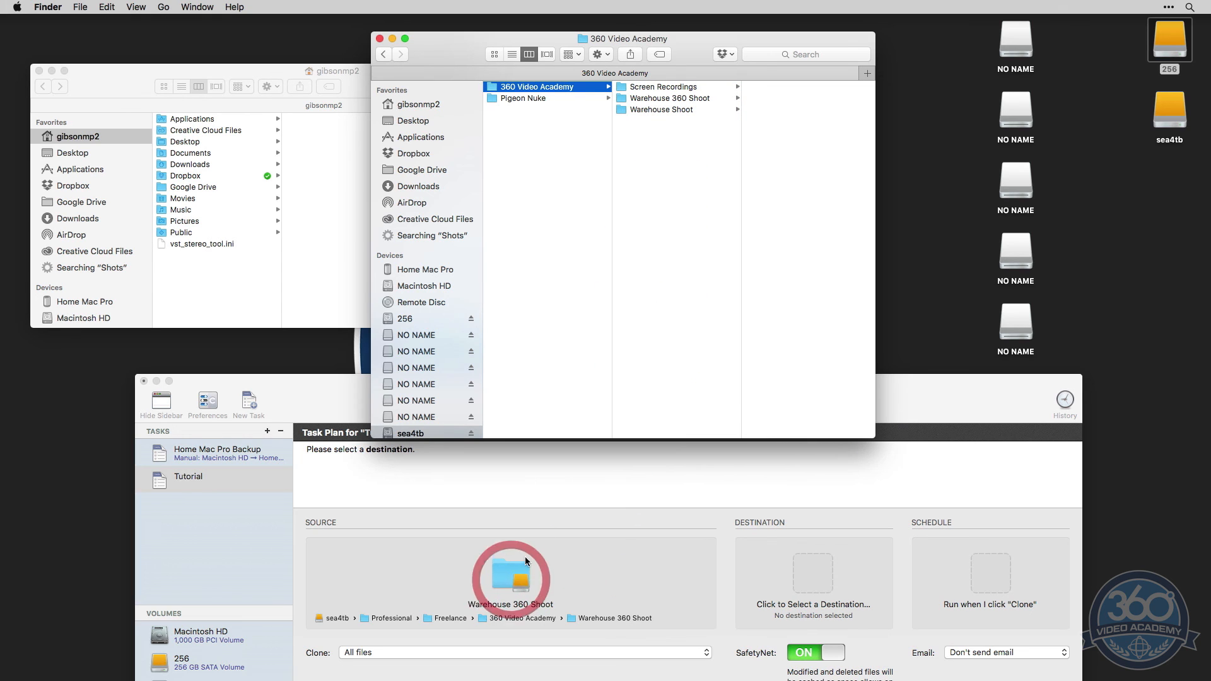
# Create a folder named Warehouse 360 Shoot Backup on the 256 drive
pyautogui.click(128, 82)
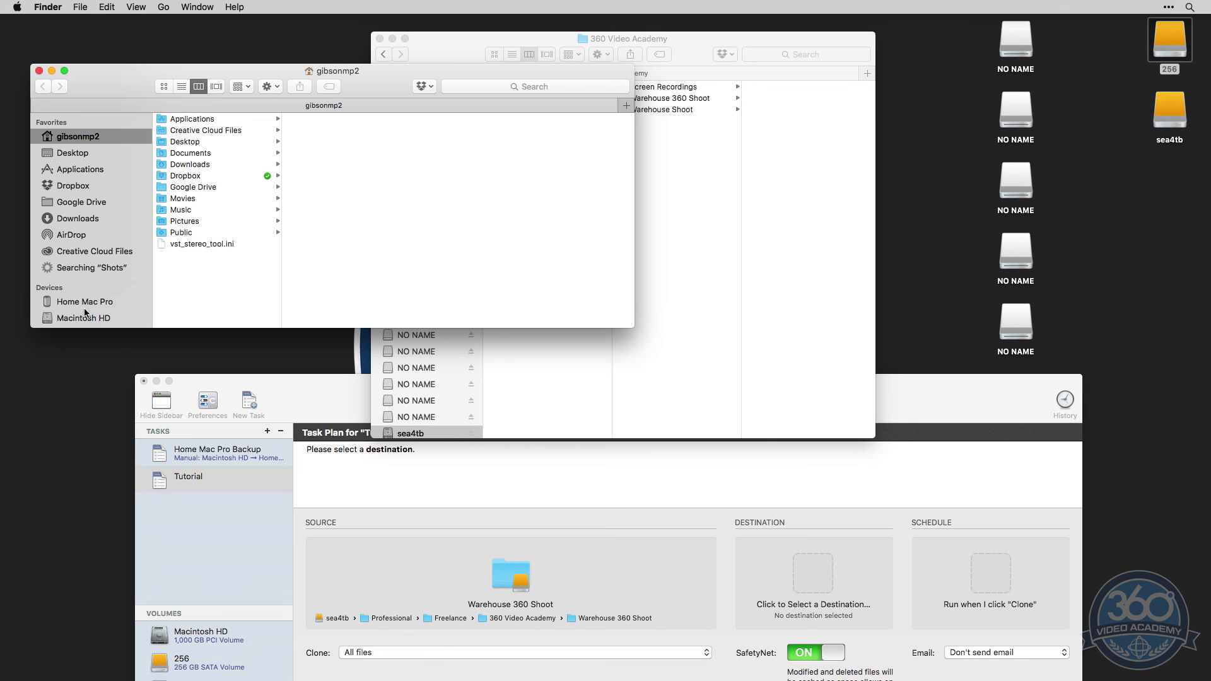
pyautogui.scroll(-5, 96, 274)
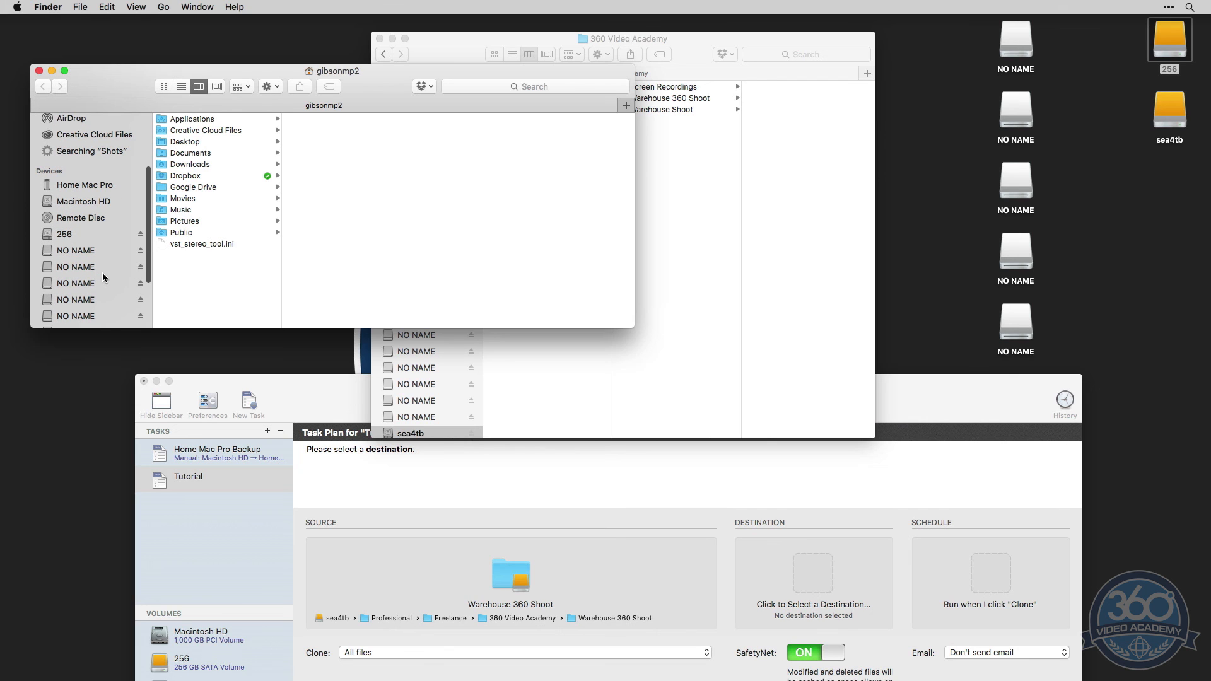
pyautogui.click(76, 234)
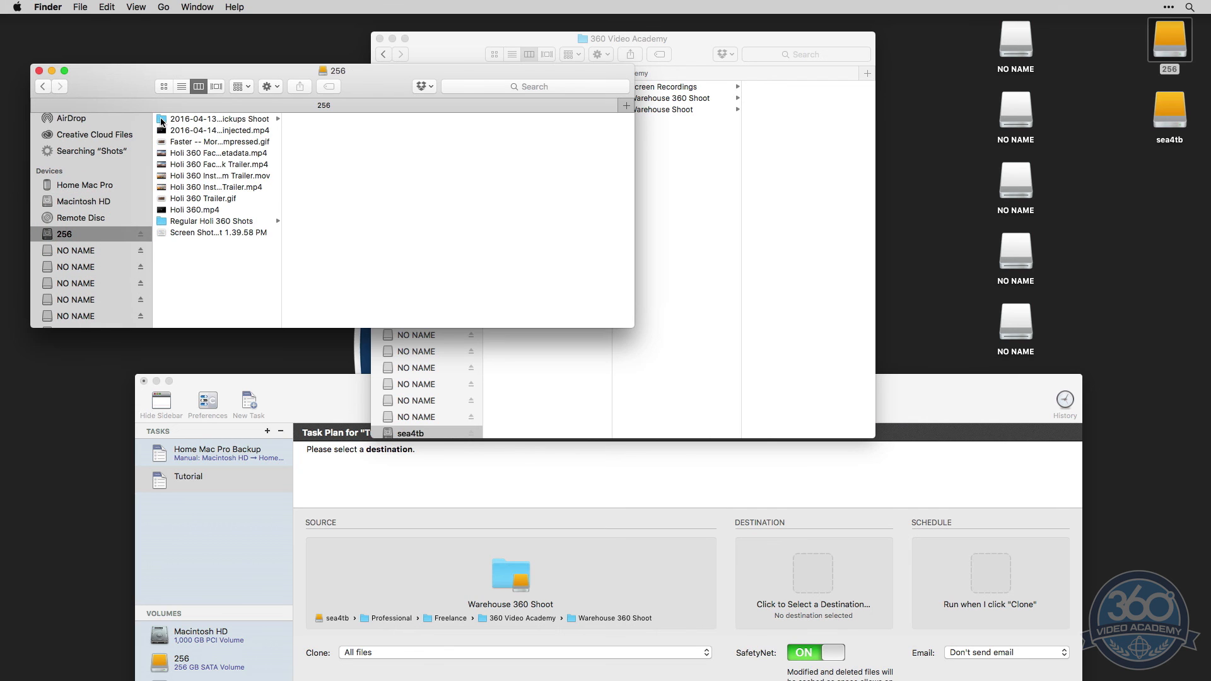
pyautogui.rightClick(210, 270)
pyautogui.click(251, 272)
pyautogui.write('Warehouse')
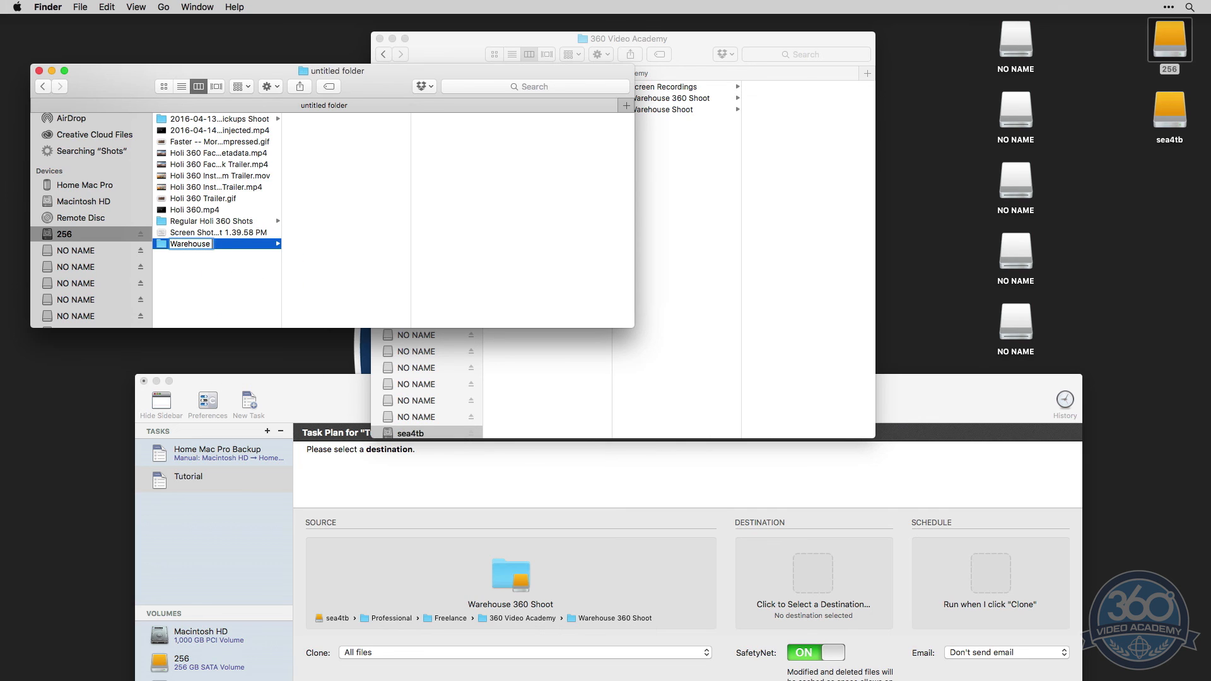
pyautogui.write(' 360 Shoot Backup')
pyautogui.press('Return')
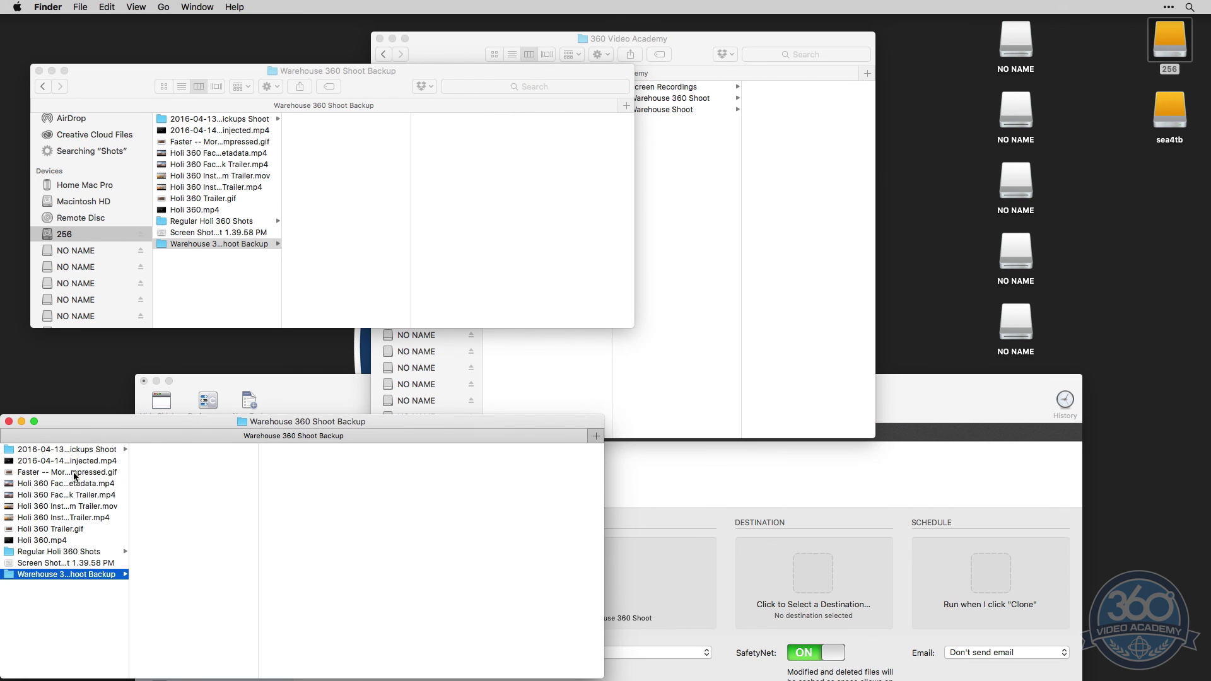
# Assign the Warehouse 360 Shoot Backup folder as the task's destination and enlarge the Carbon Copy Cloner window to show the full plan
pyautogui.click(9, 421)
pyautogui.moveTo(161, 246); pyautogui.dragTo(815, 574)
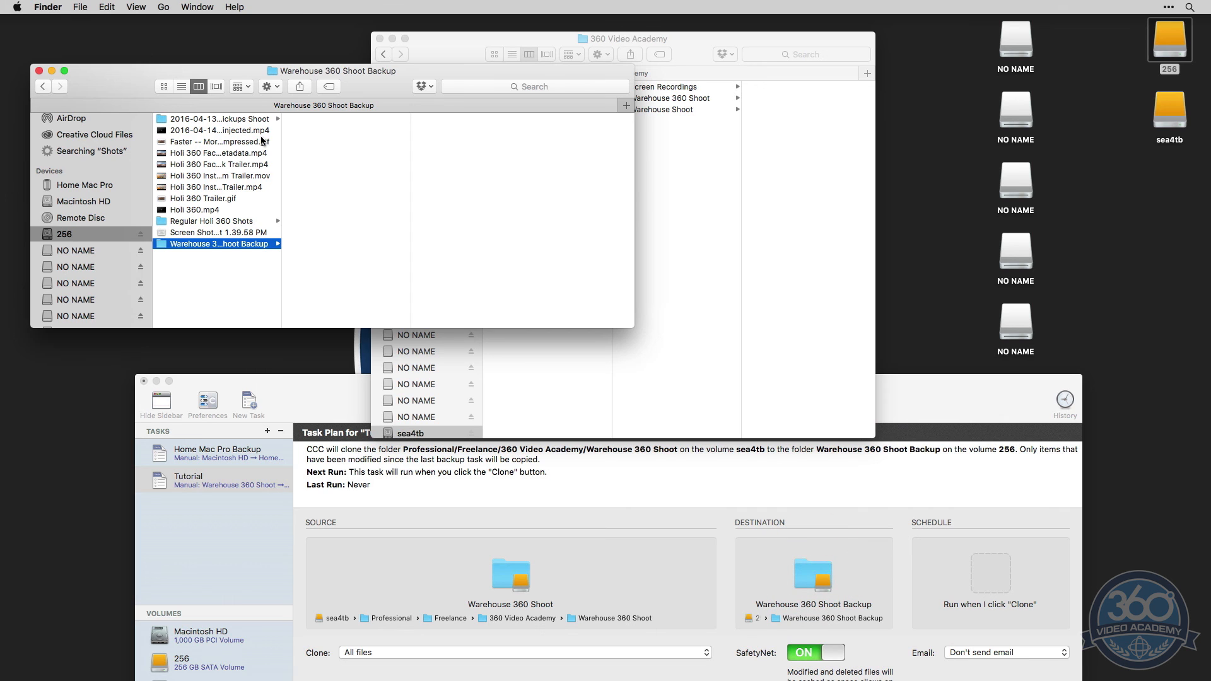
pyautogui.moveTo(908, 401); pyautogui.dragTo(895, 169)
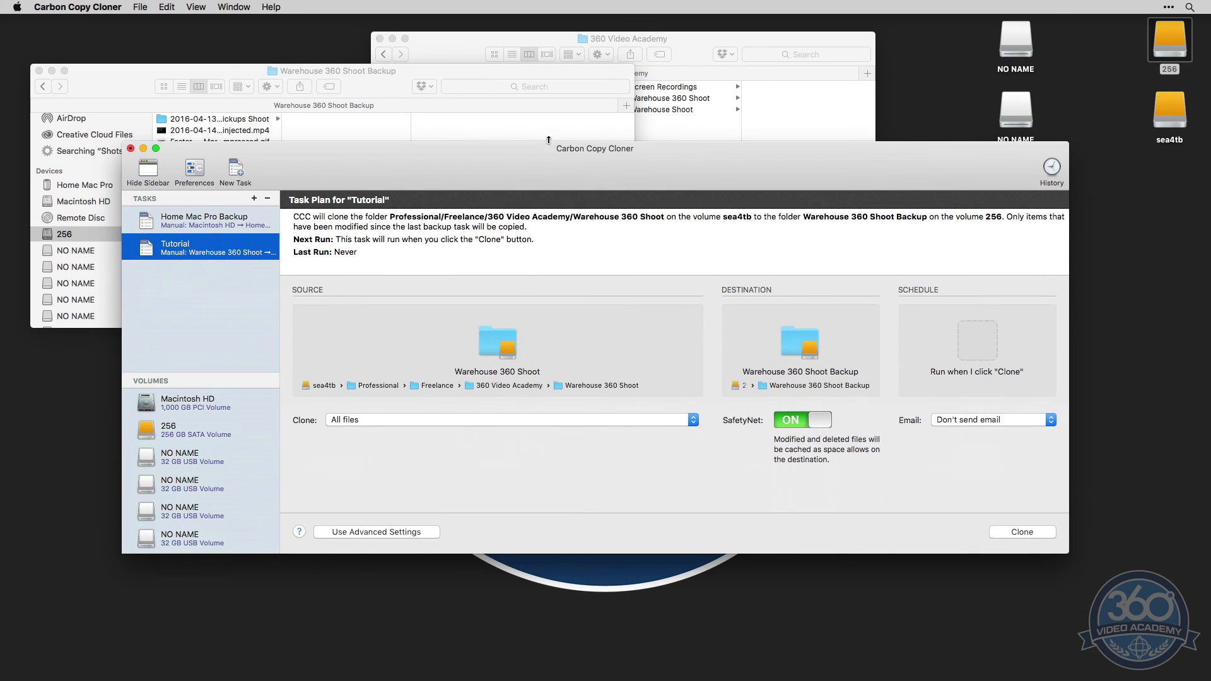
pyautogui.moveTo(548, 141); pyautogui.dragTo(548, 42)
pyautogui.moveTo(543, 555); pyautogui.dragTo(554, 627)
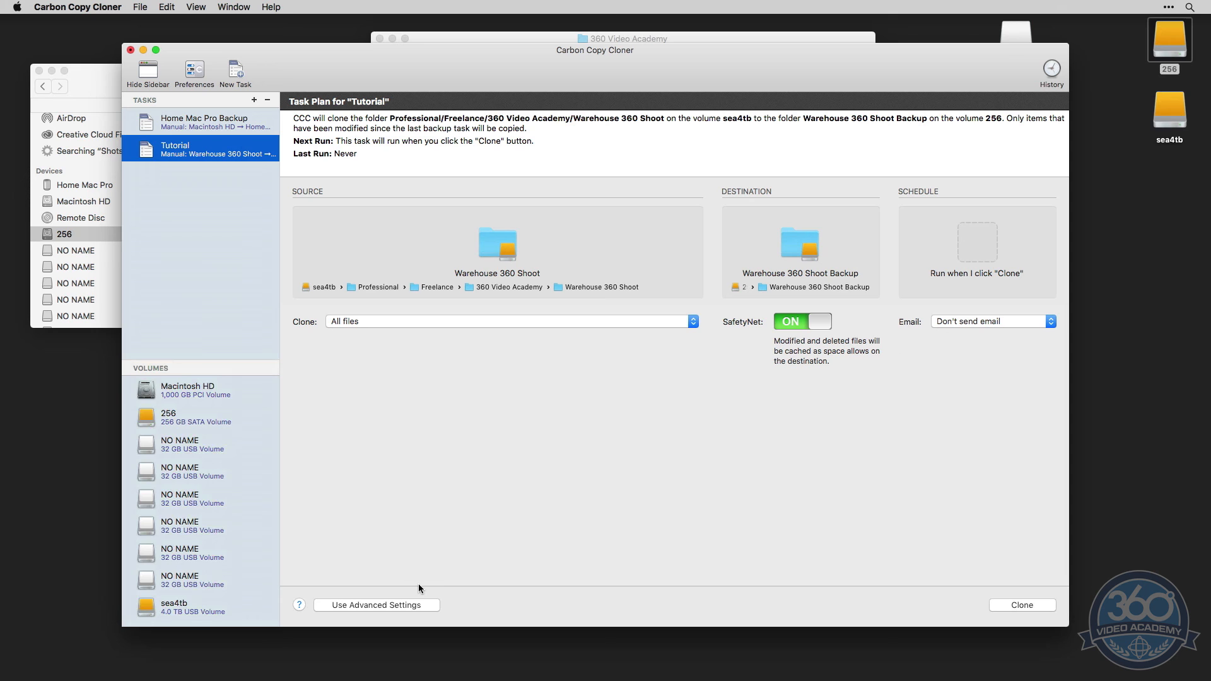
# Show the Tutorial task's advanced settings and set its clone scope to Custom
pyautogui.click(426, 605)
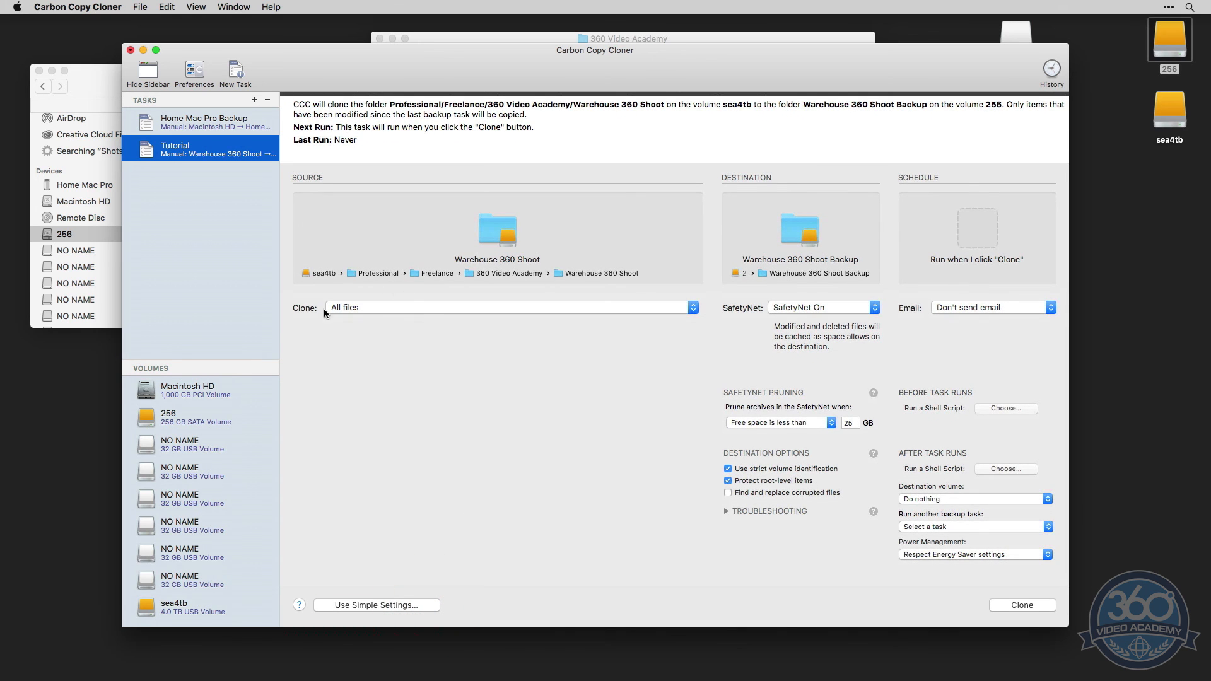
pyautogui.click(373, 307)
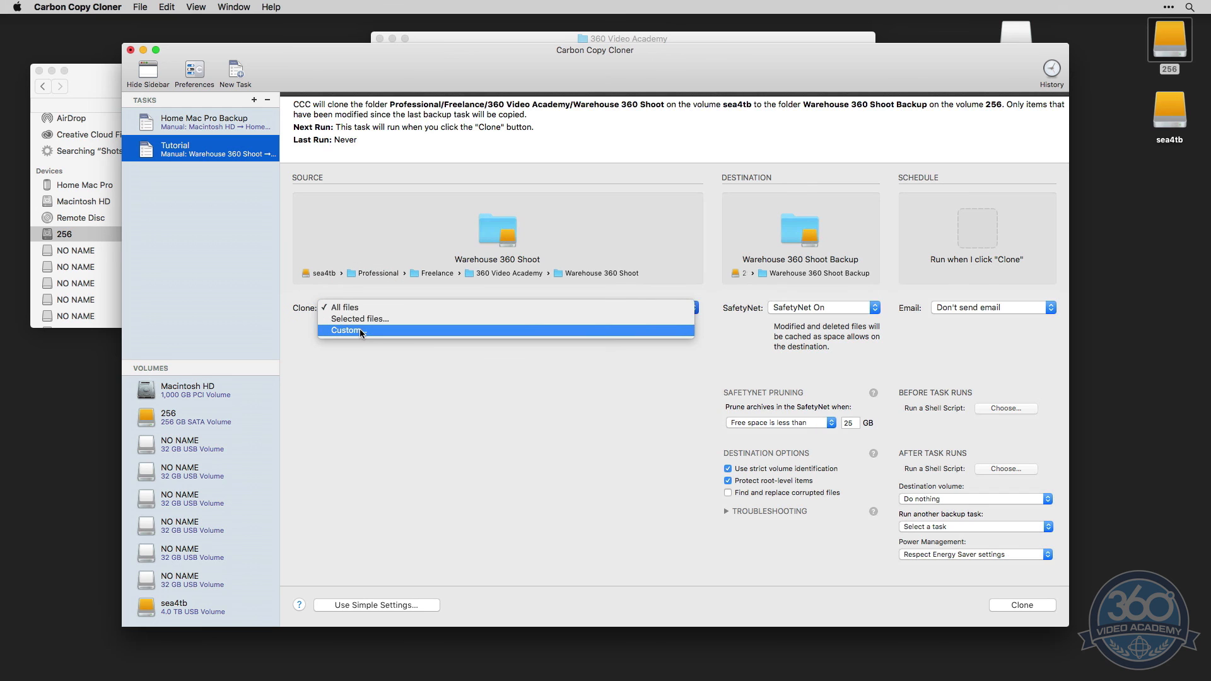
pyautogui.click(361, 331)
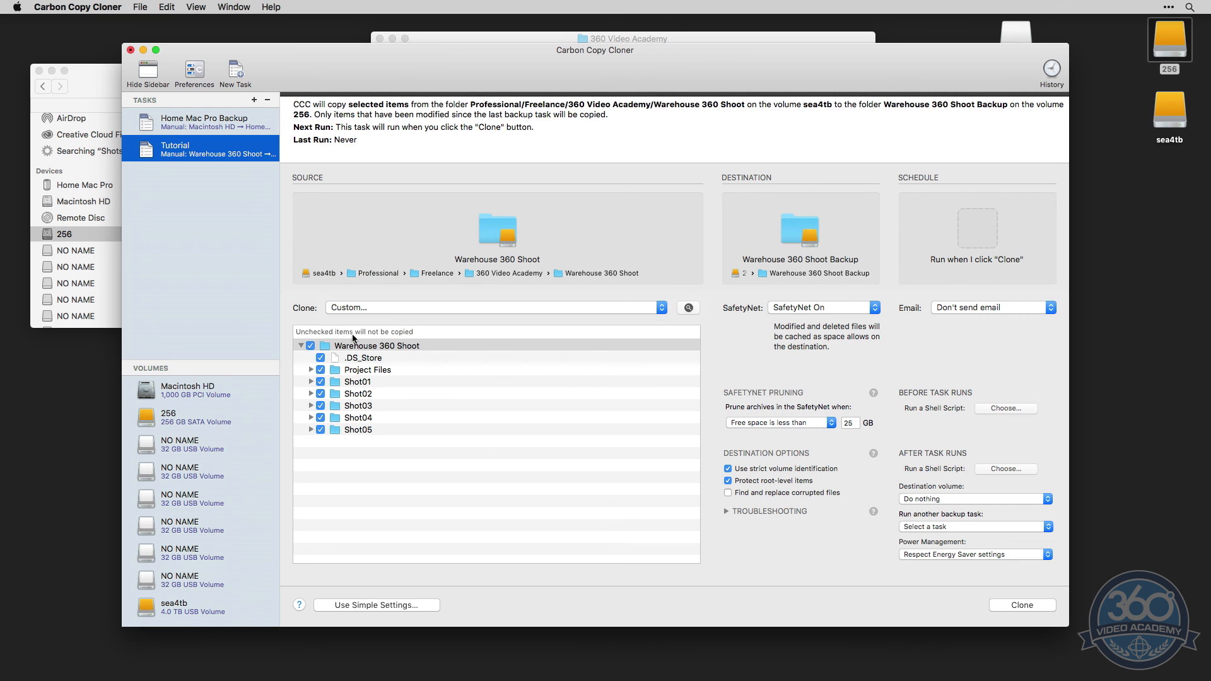
pyautogui.click(350, 308)
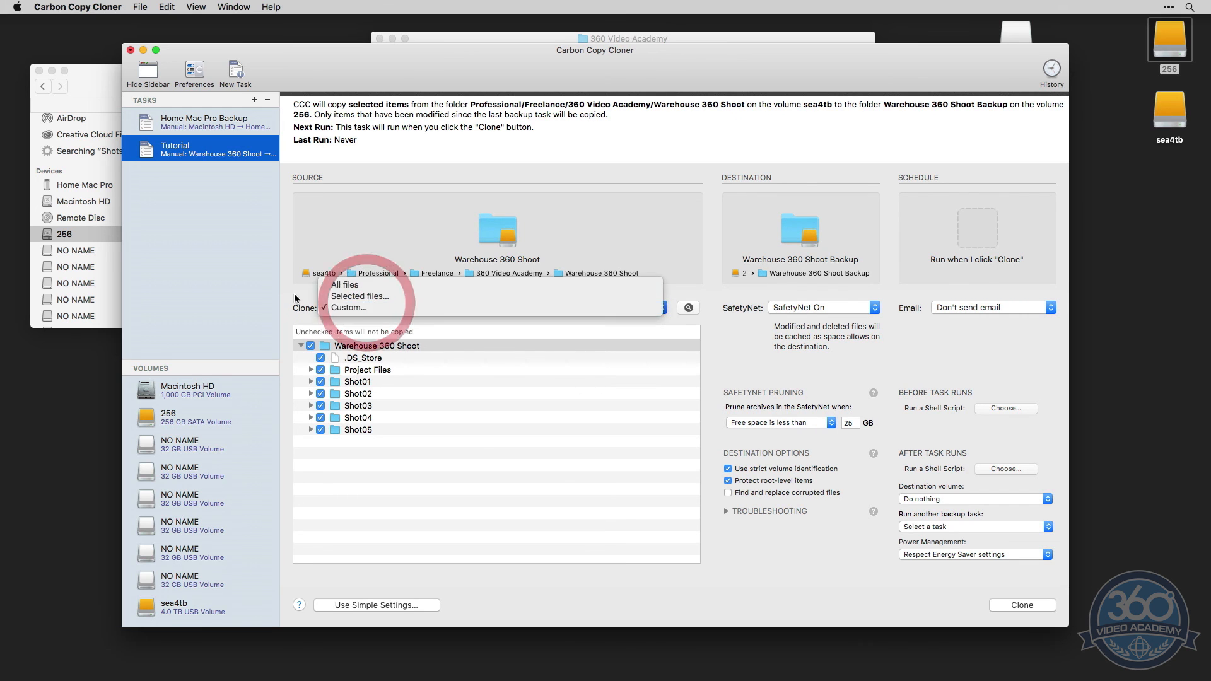
pyautogui.click(295, 298)
# Try excluding .DS_Store and the Project Files folder from the clone, including each again
pyautogui.click(320, 358)
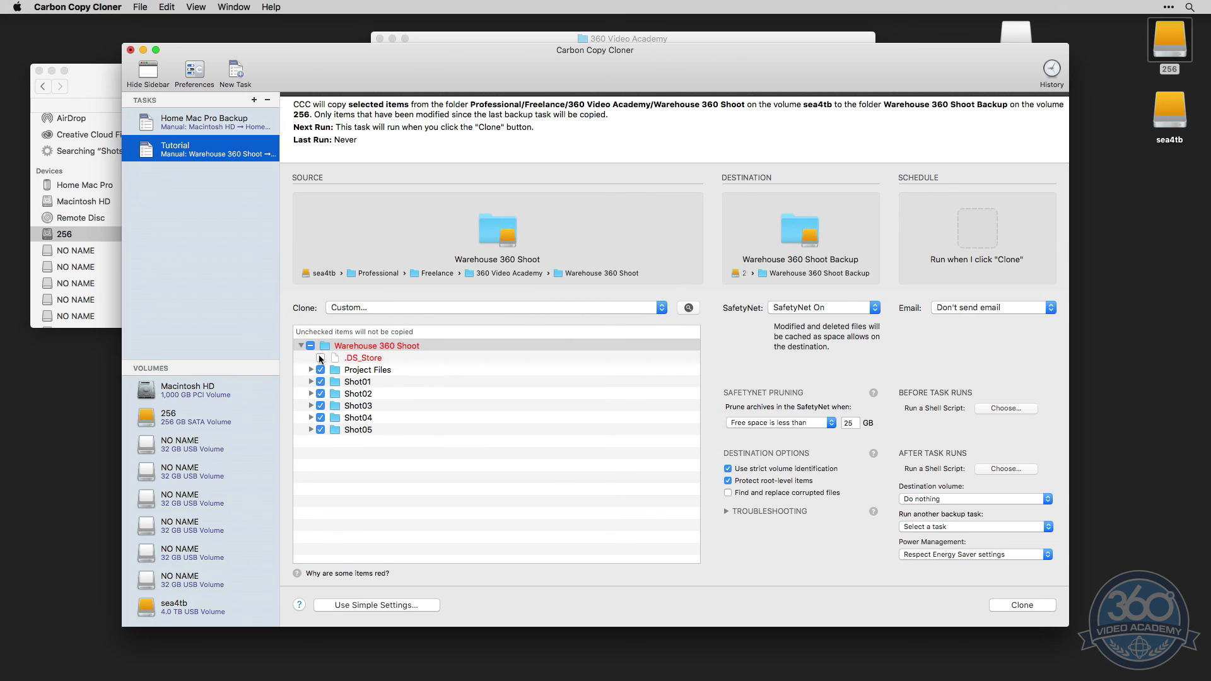
pyautogui.click(321, 357)
pyautogui.click(320, 369)
pyautogui.click(320, 369)
# Try the Selected files scope for the clone and set it back to All files
pyautogui.click(357, 308)
pyautogui.click(358, 295)
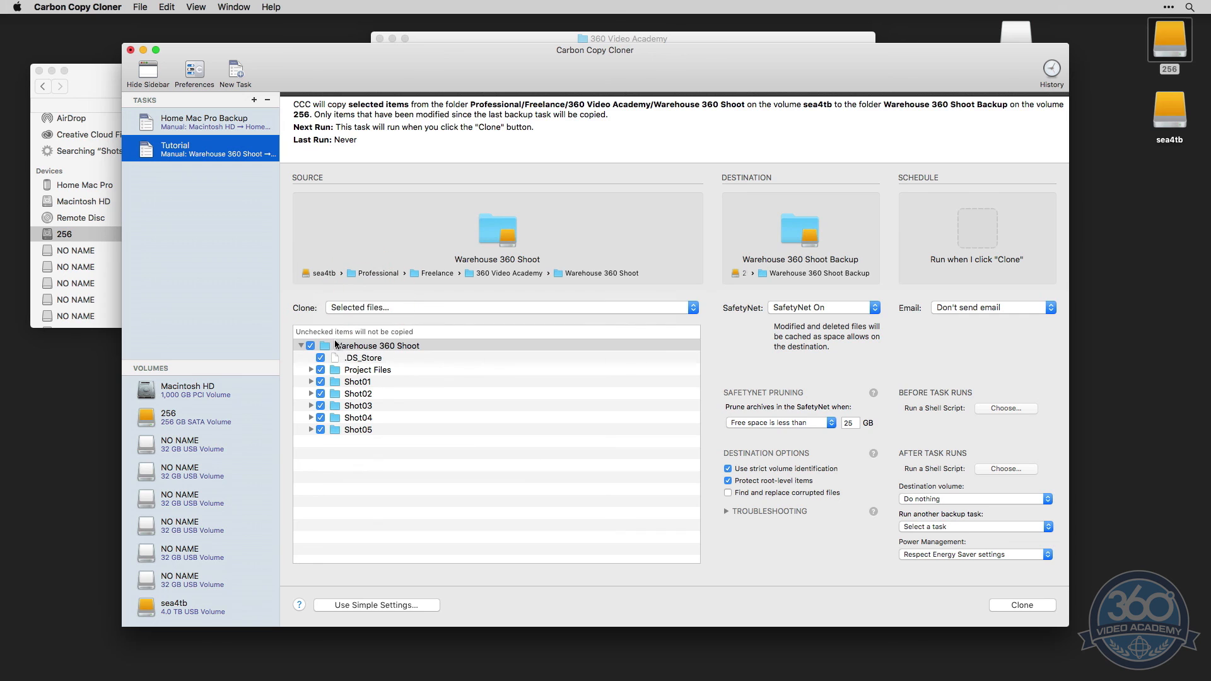
pyautogui.click(368, 308)
pyautogui.click(359, 296)
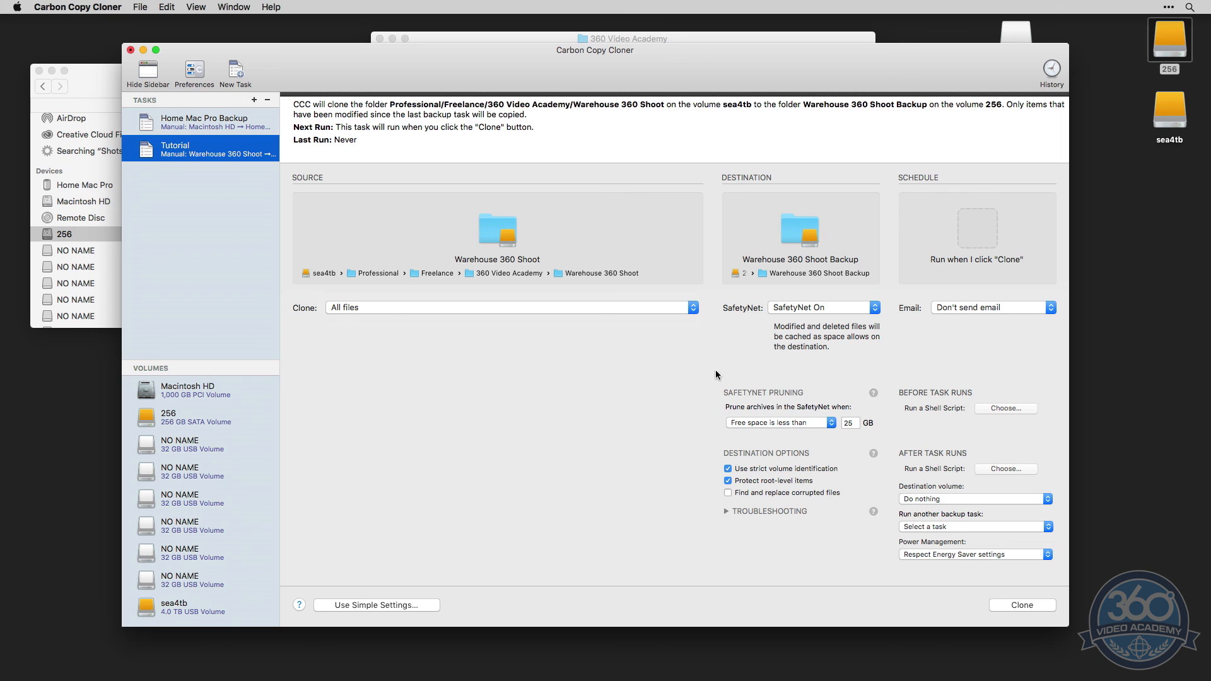
# Look through the SafetyNet choices for the destination, keeping SafetyNet On
pyautogui.click(825, 309)
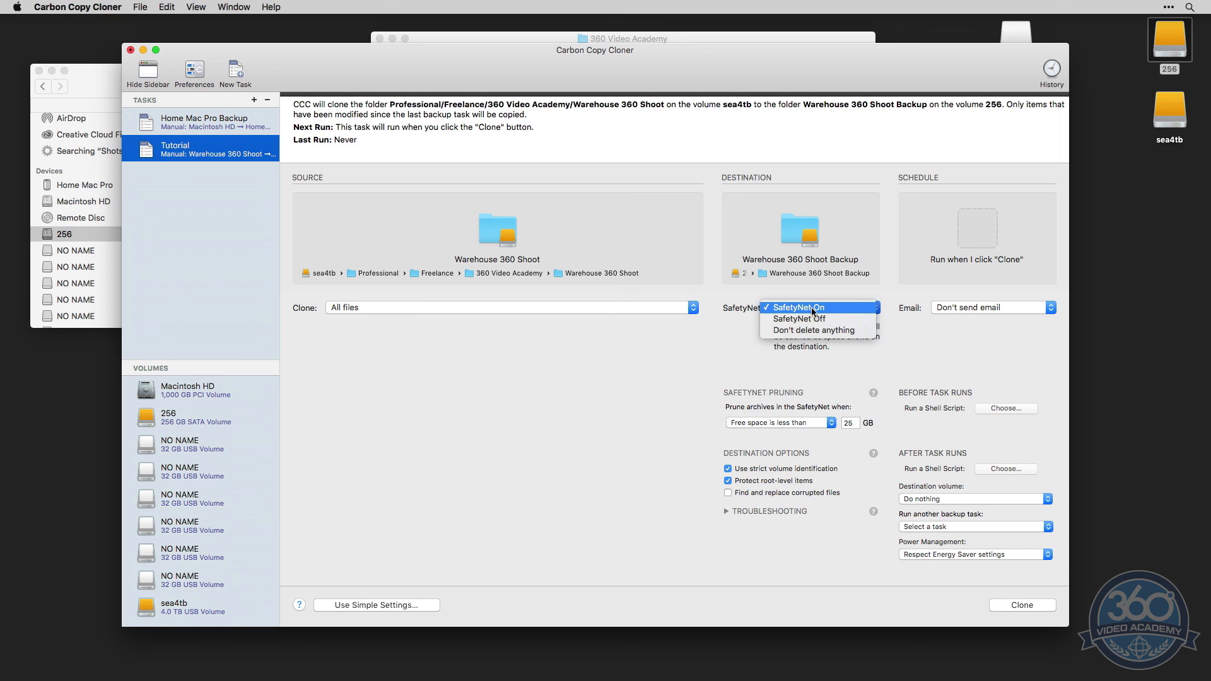
pyautogui.click(829, 309)
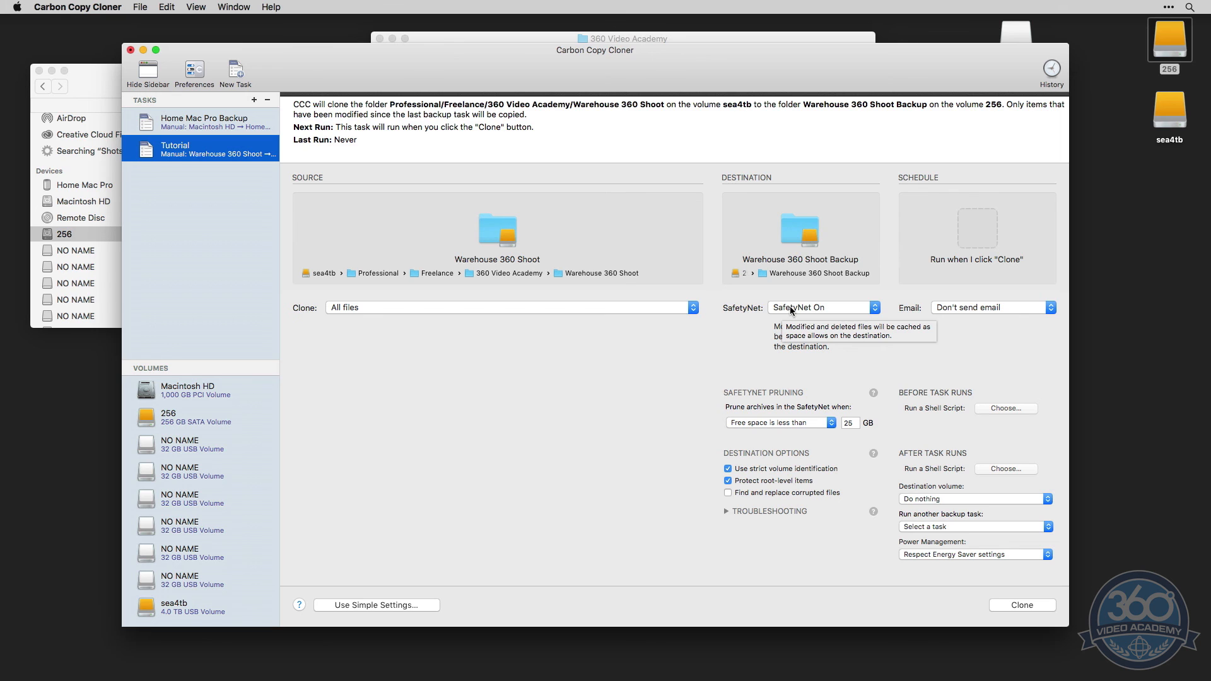
# Look through the SafetyNet pruning conditions and the email notification choices for the Tutorial task
pyautogui.click(751, 326)
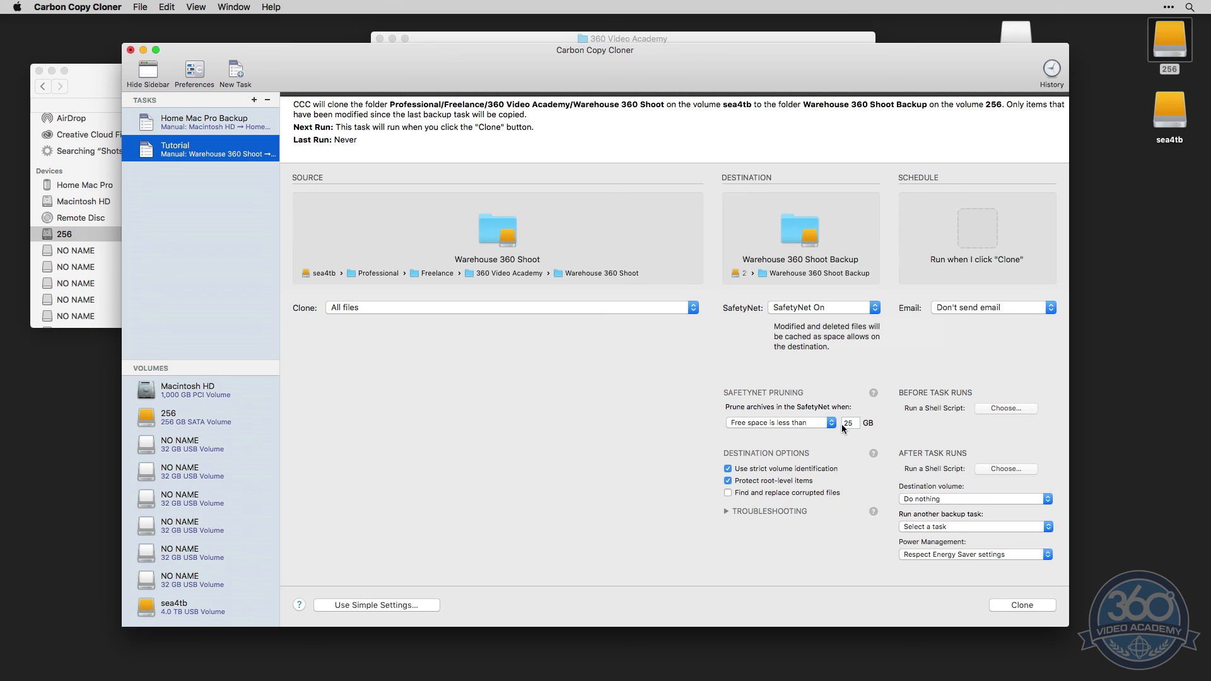
pyautogui.click(815, 425)
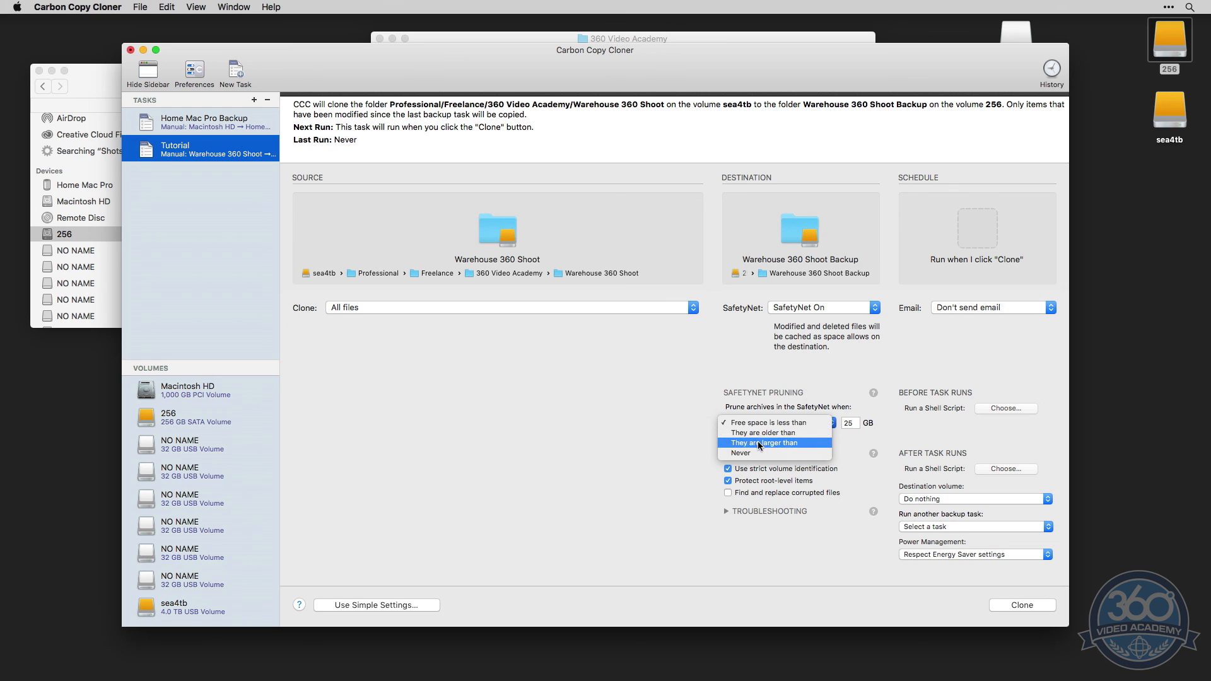
pyautogui.click(818, 373)
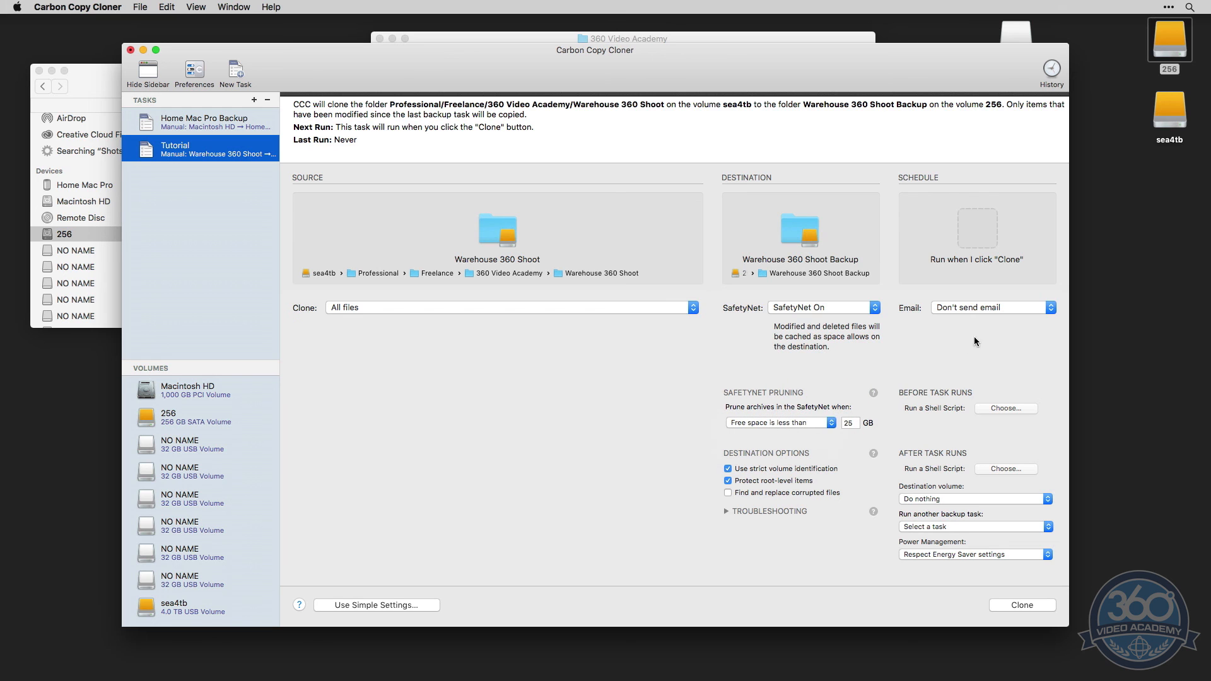
pyautogui.click(993, 307)
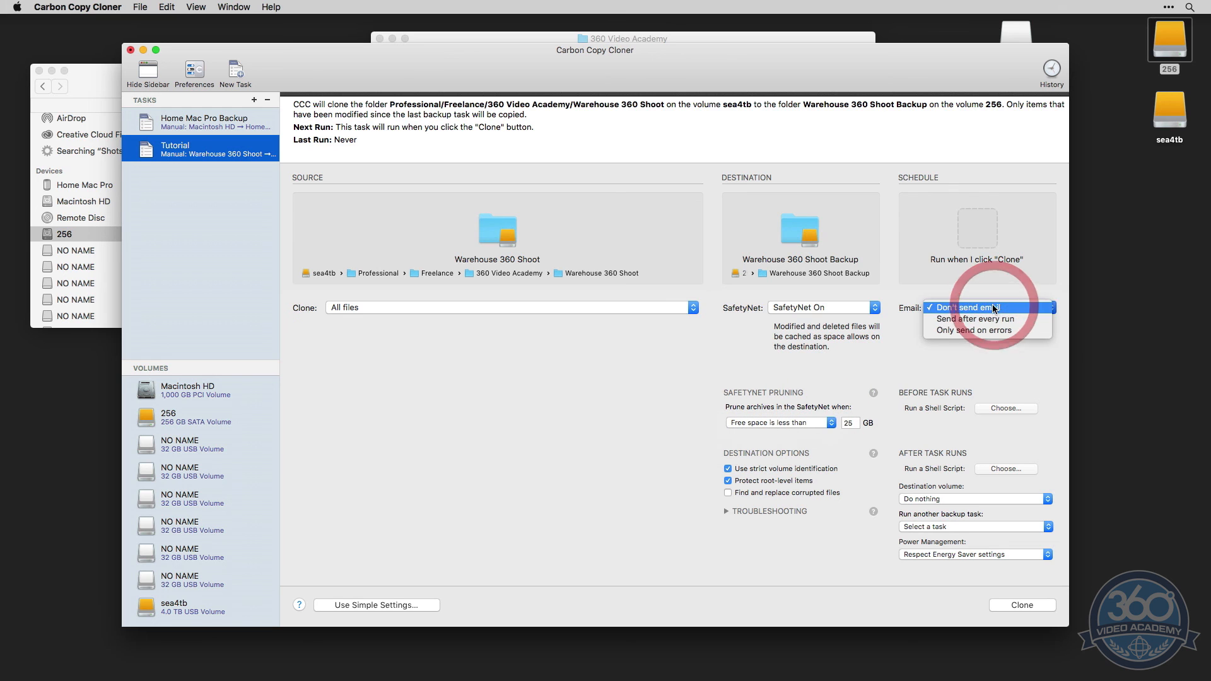
pyautogui.click(908, 324)
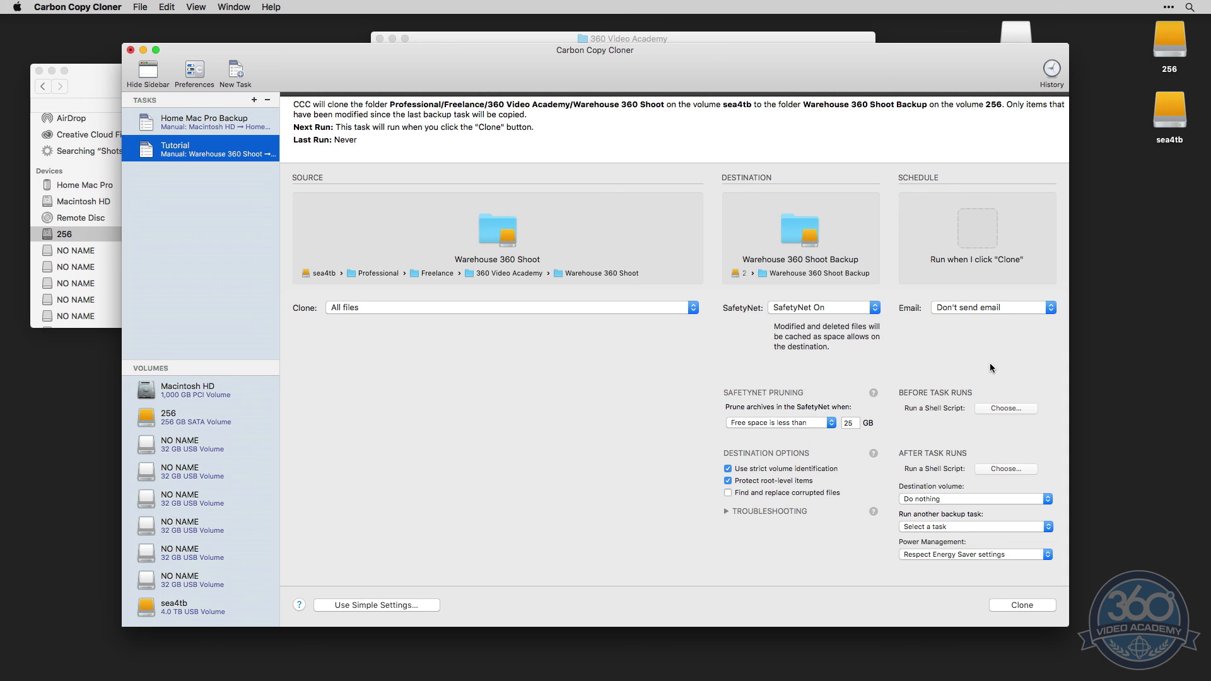
# Look through the schedule choices for running the Tutorial task, and review the email notification options again
pyautogui.click(980, 229)
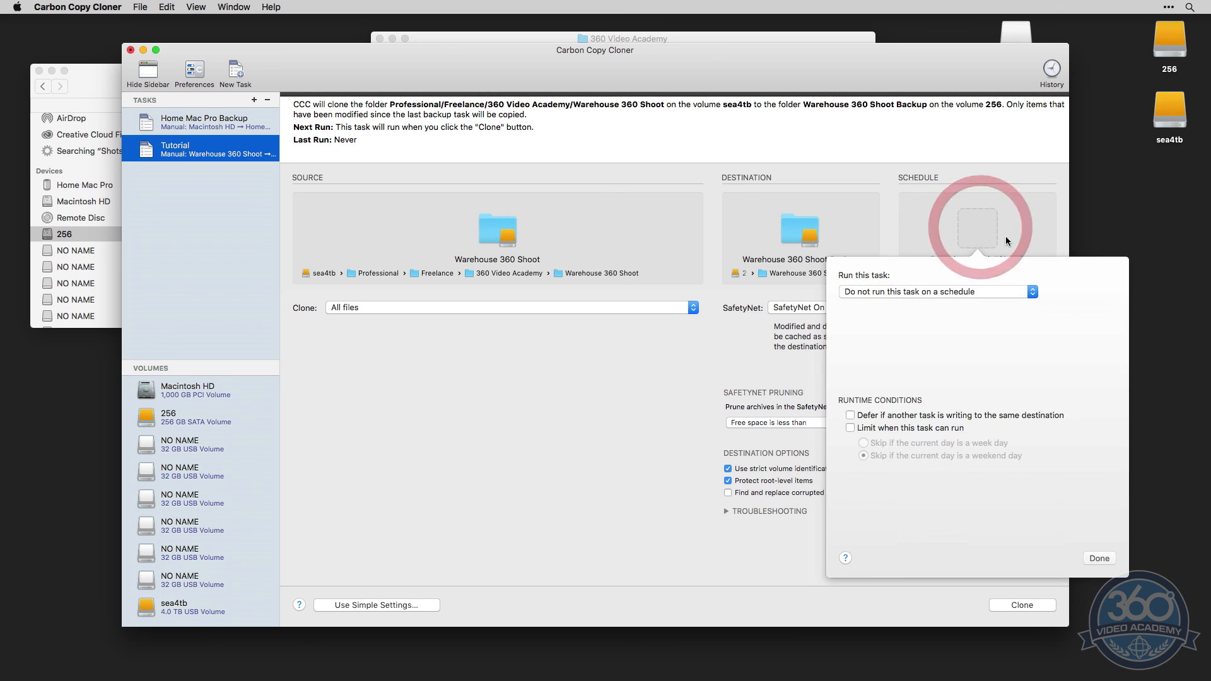
pyautogui.click(940, 291)
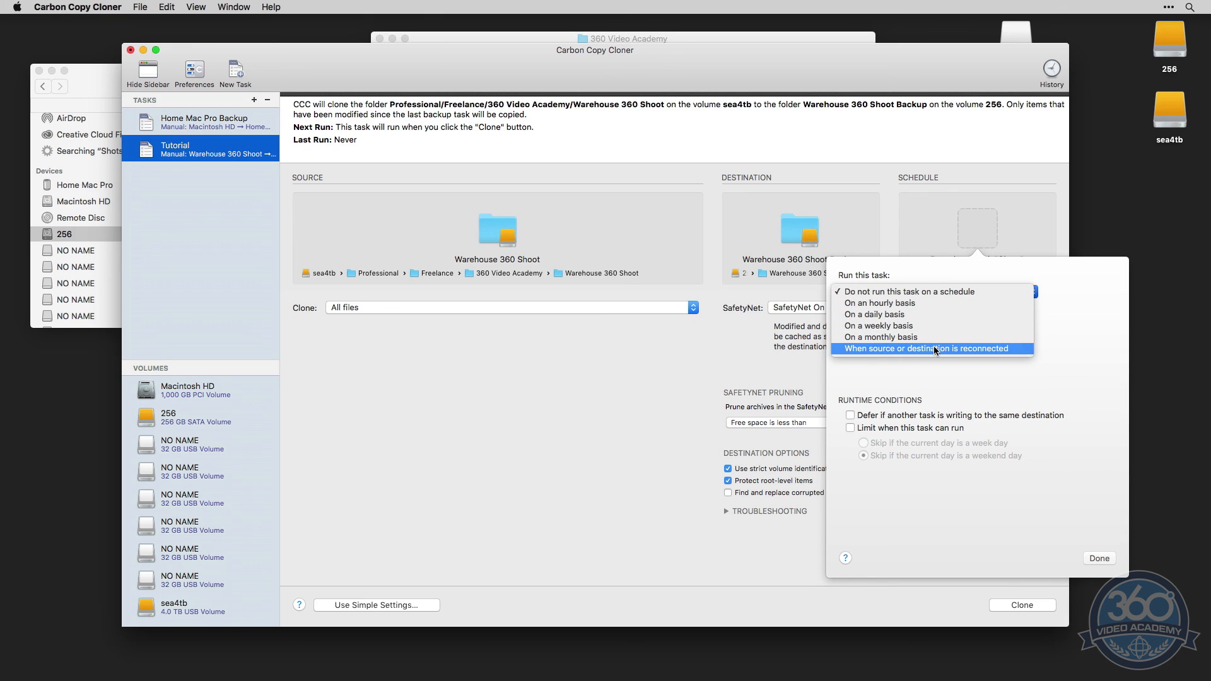
pyautogui.click(1070, 359)
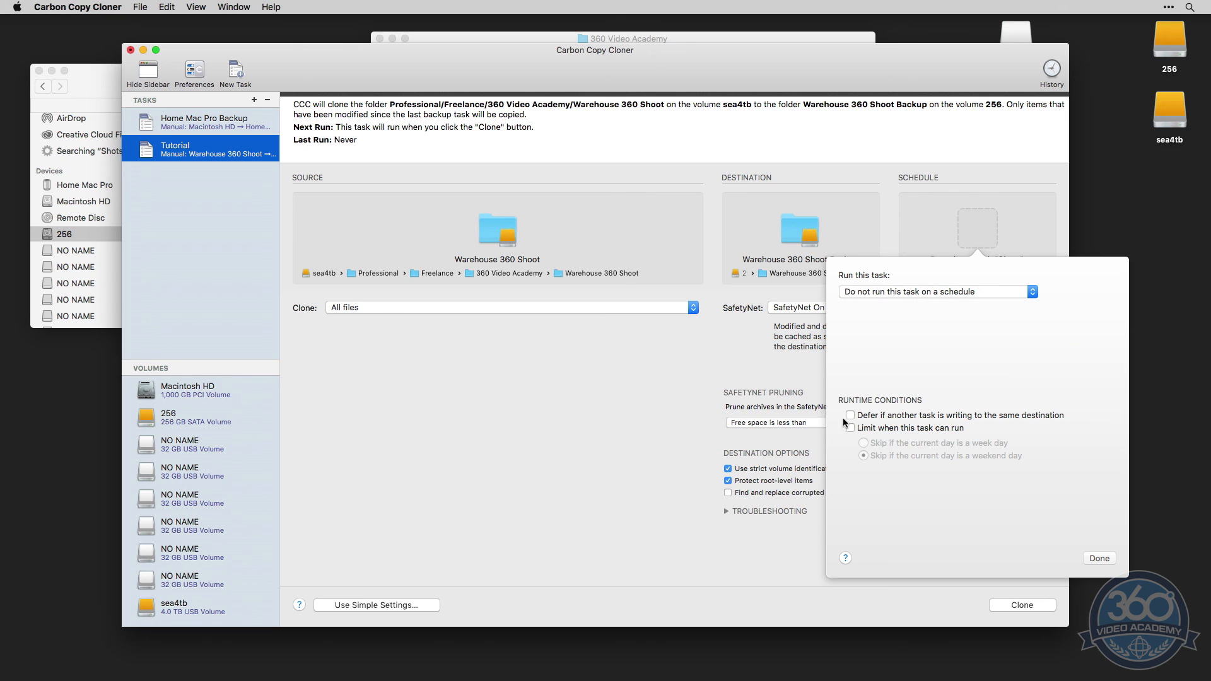
pyautogui.click(1097, 557)
pyautogui.click(1005, 308)
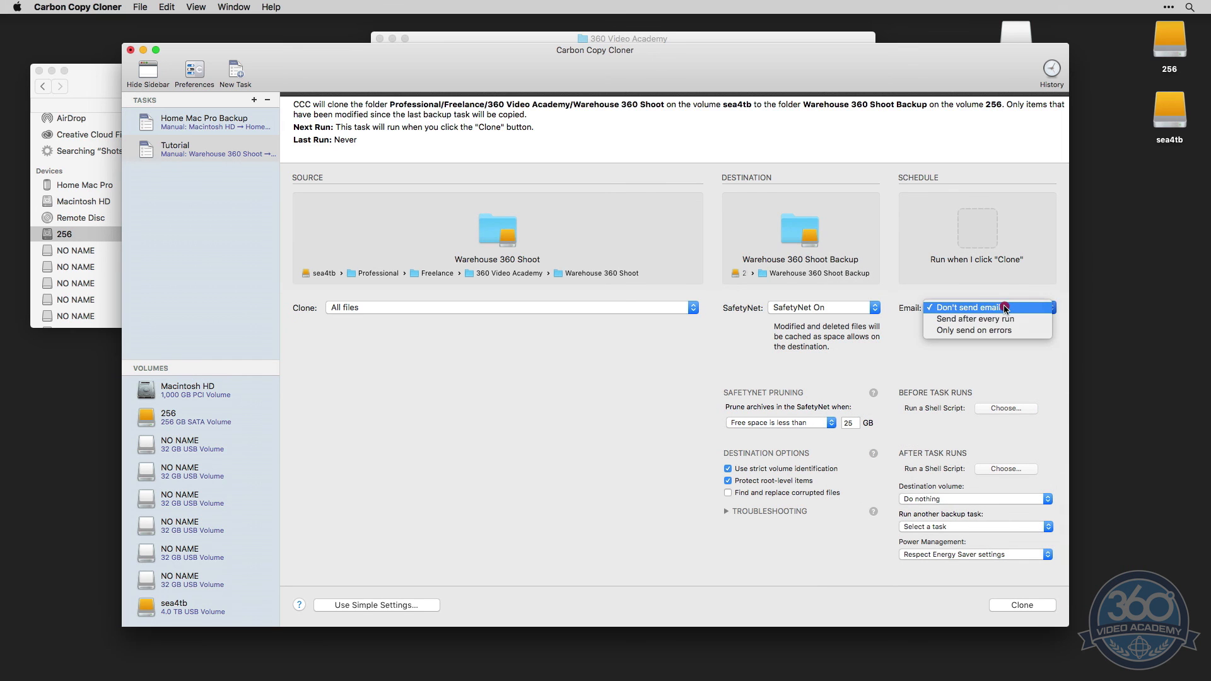
pyautogui.click(883, 347)
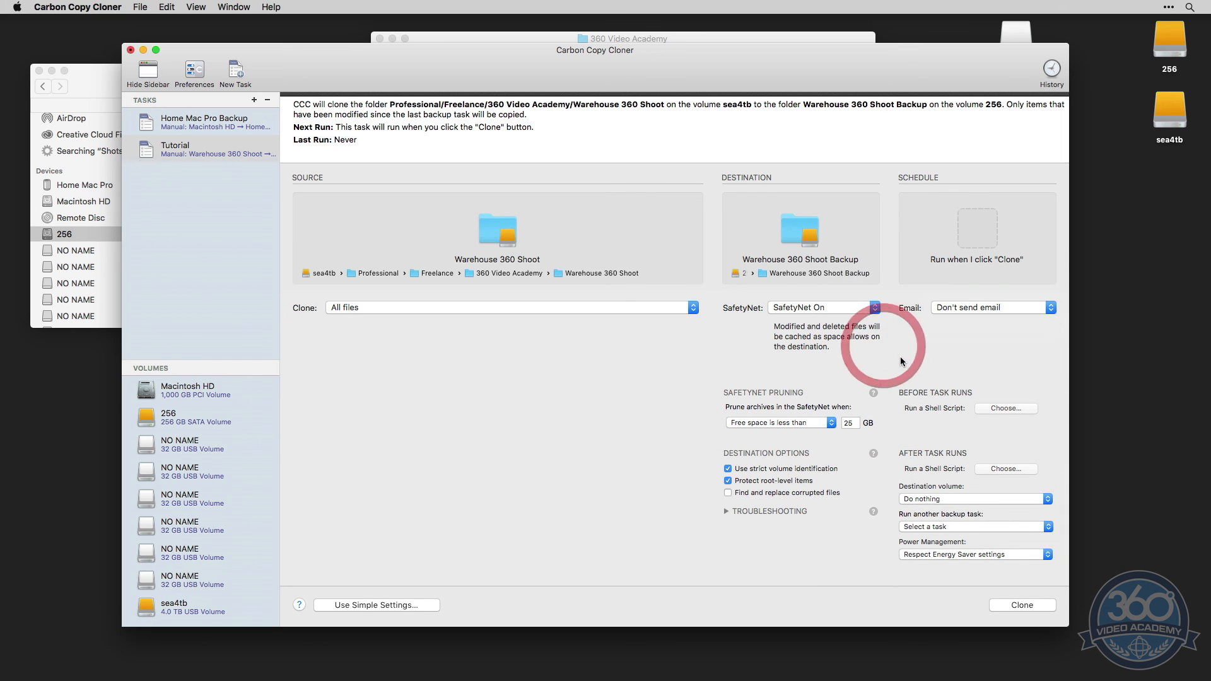
# Try Home Mac Pro Backup as the backup task to run after the Tutorial task, resetting the choice to Select a task
pyautogui.click(955, 527)
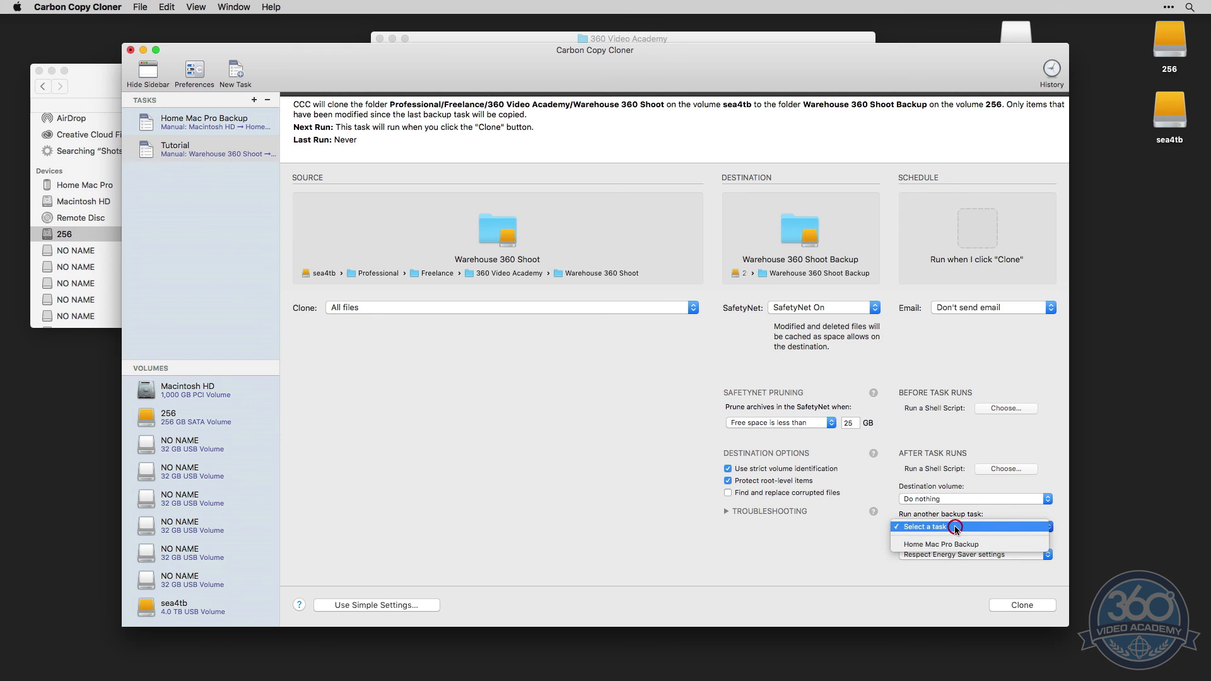
pyautogui.click(851, 541)
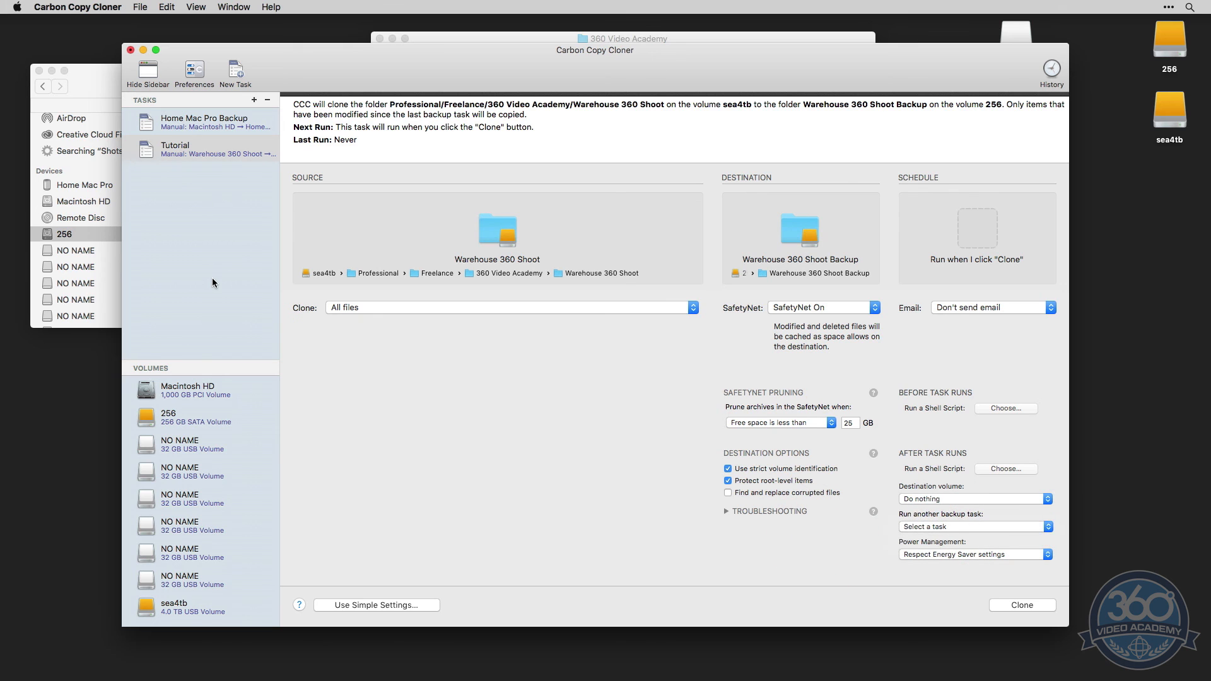
pyautogui.click(958, 526)
pyautogui.click(829, 539)
pyautogui.click(220, 154)
pyautogui.click(940, 527)
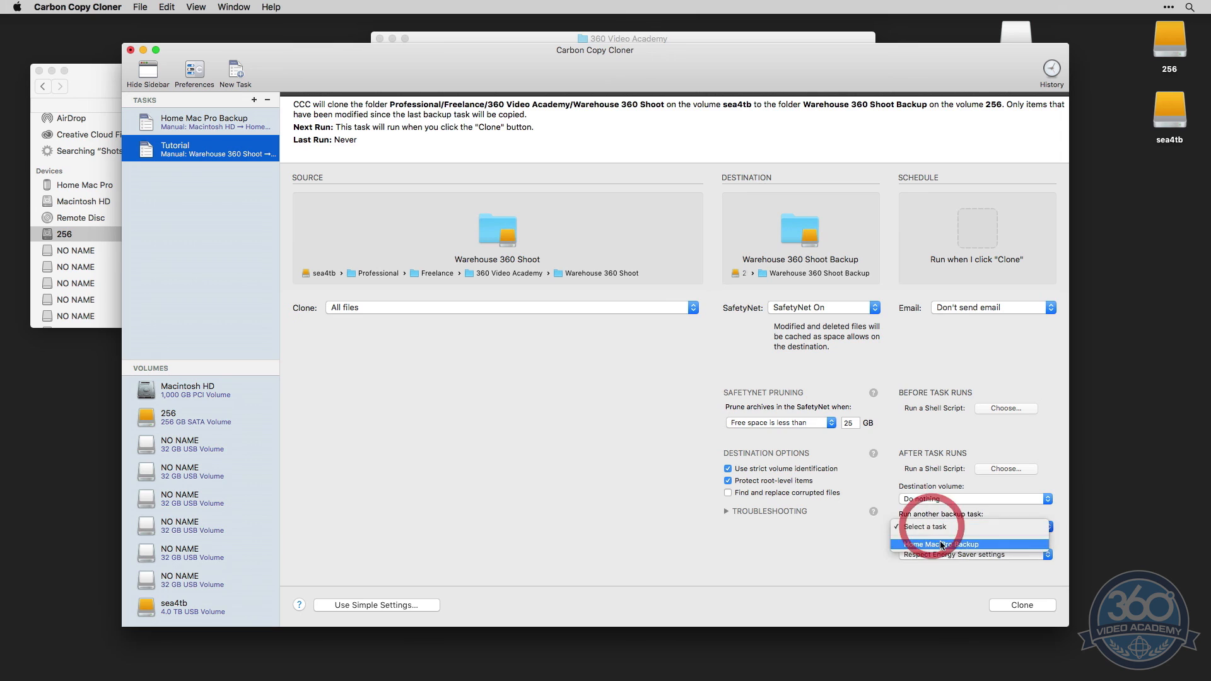
pyautogui.click(940, 541)
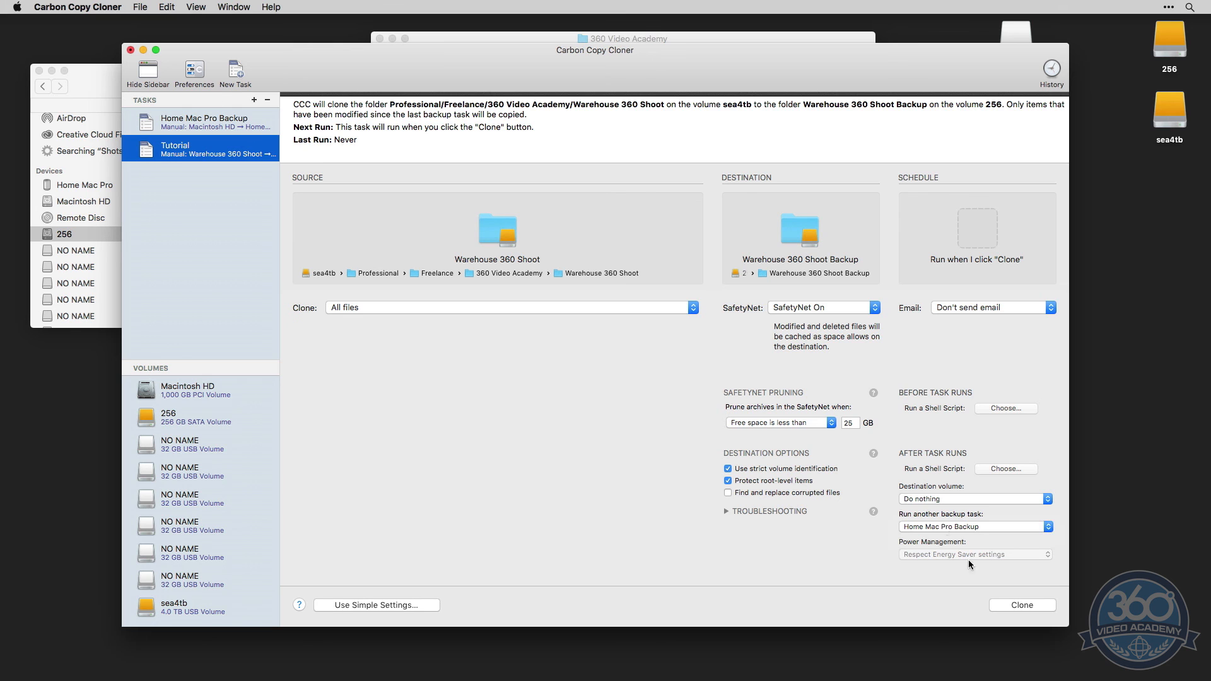
pyautogui.click(938, 530)
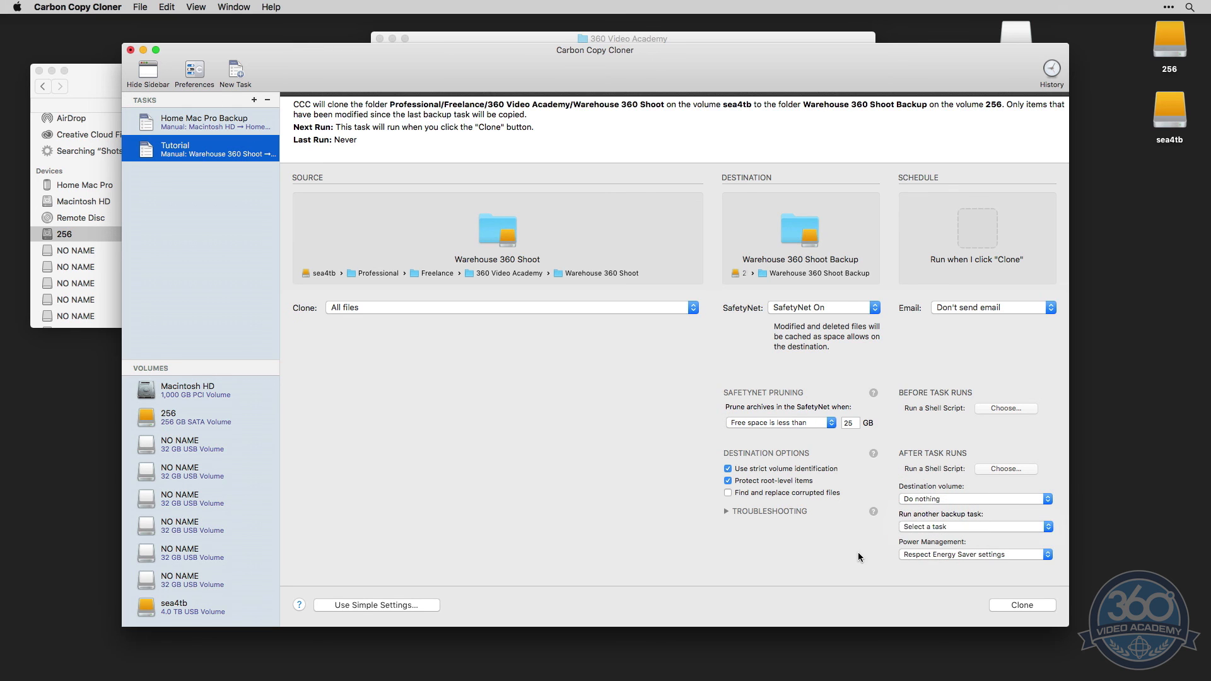
# Look through the power management choices for after the Tutorial task runs
pyautogui.click(939, 554)
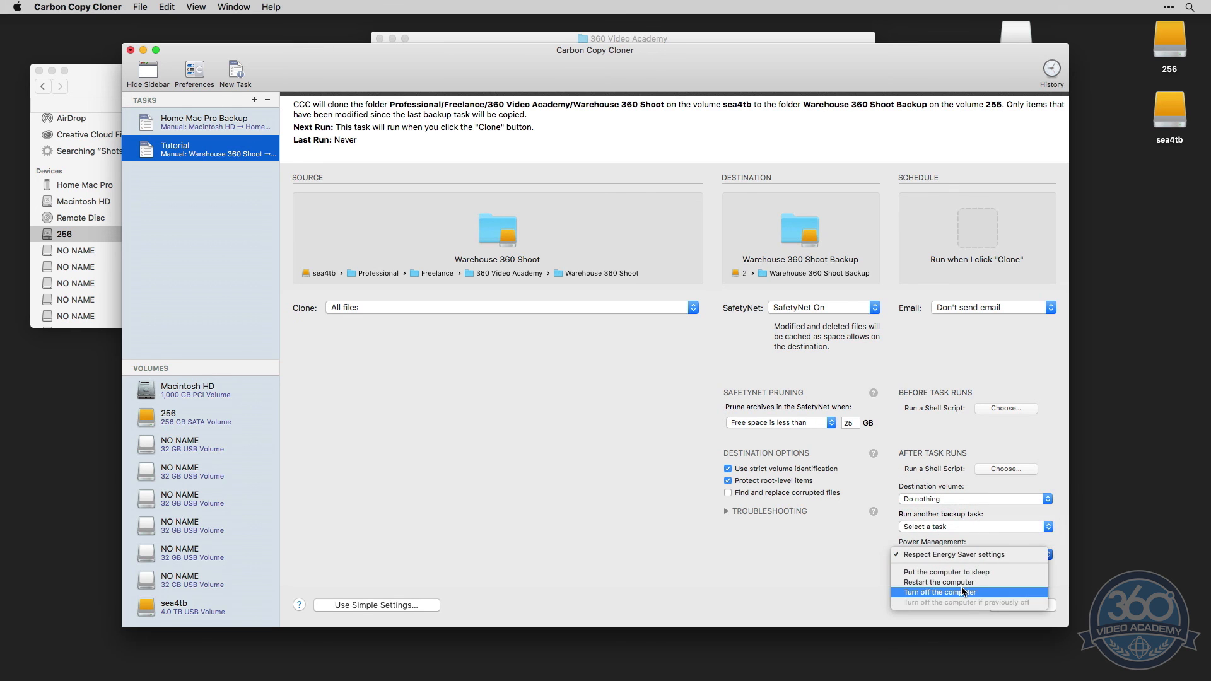
pyautogui.click(851, 563)
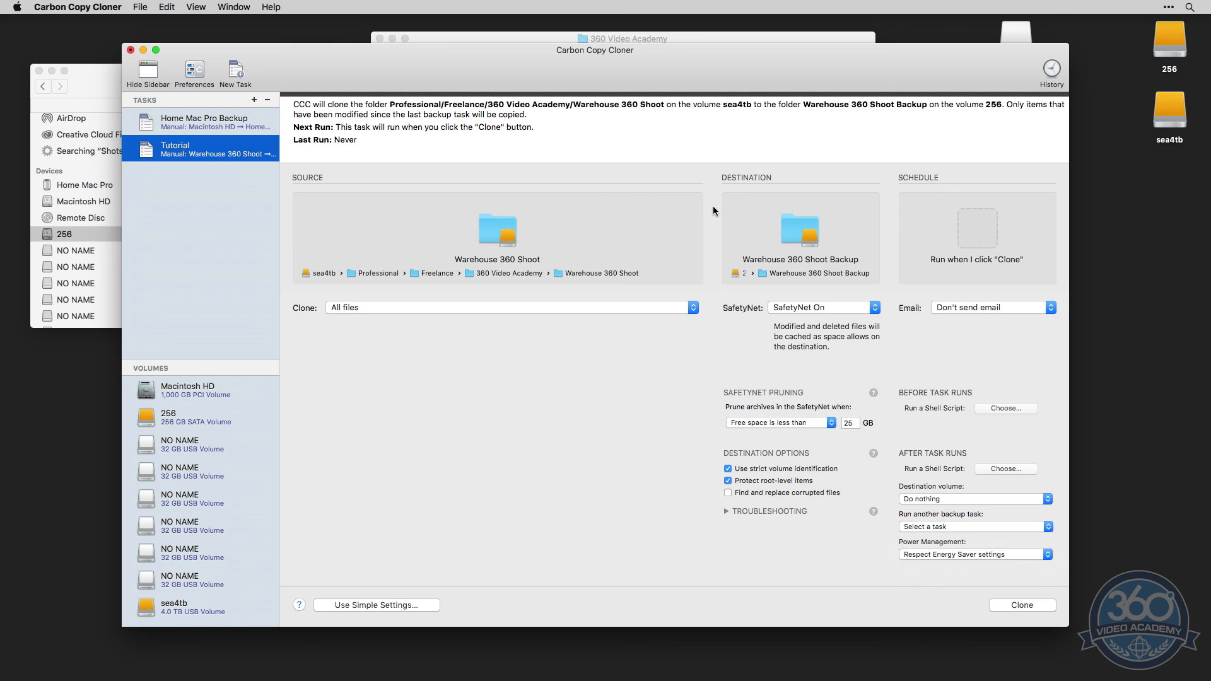
pyautogui.moveTo(599, 54); pyautogui.dragTo(603, 50)
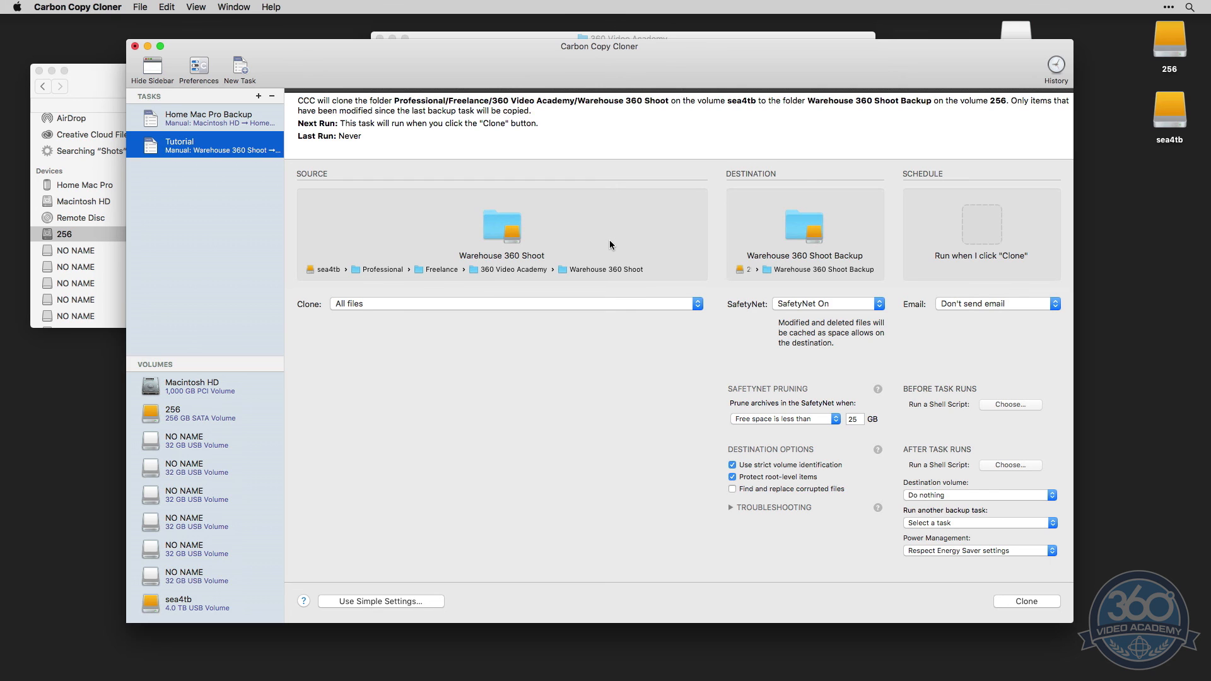
# Schedule the Tutorial task to run on a daily basis and recheck its schedule settings
pyautogui.click(985, 223)
pyautogui.click(901, 288)
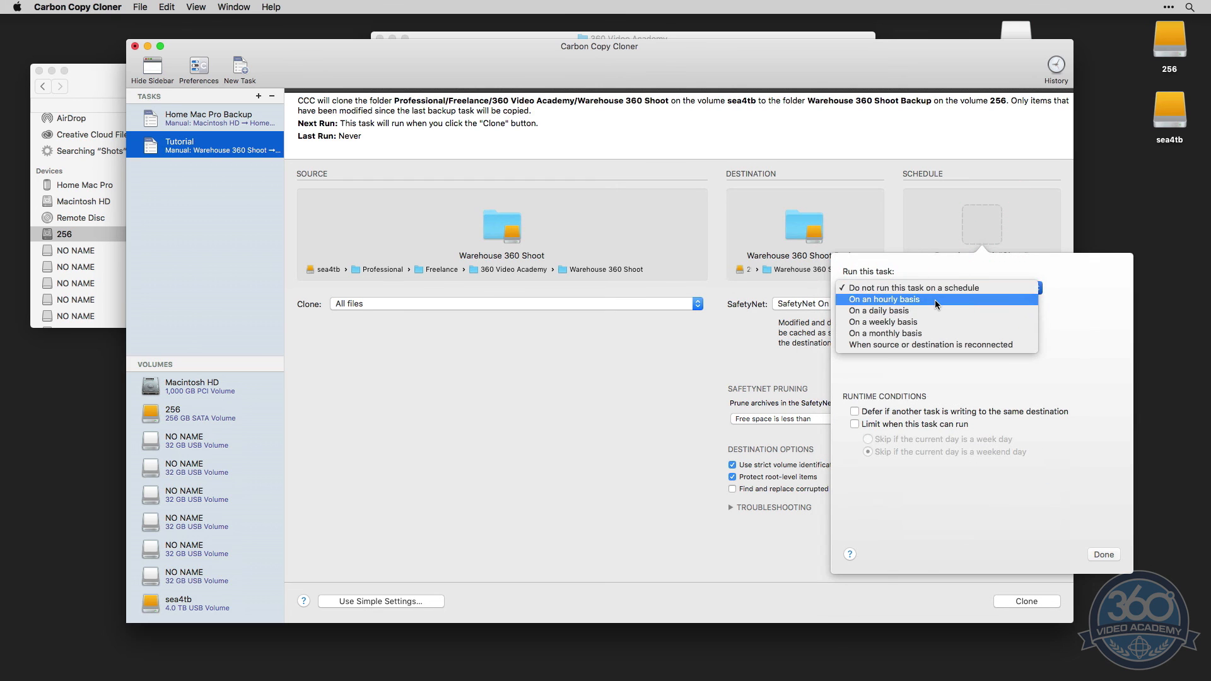
pyautogui.click(903, 310)
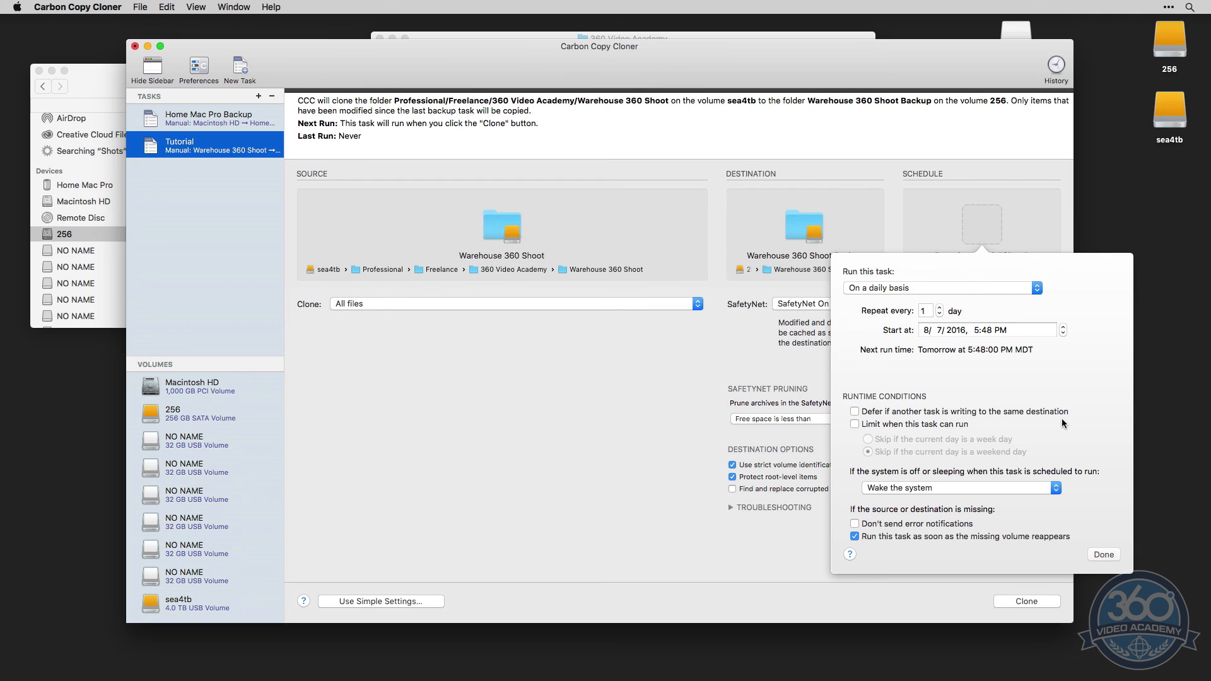
pyautogui.click(893, 224)
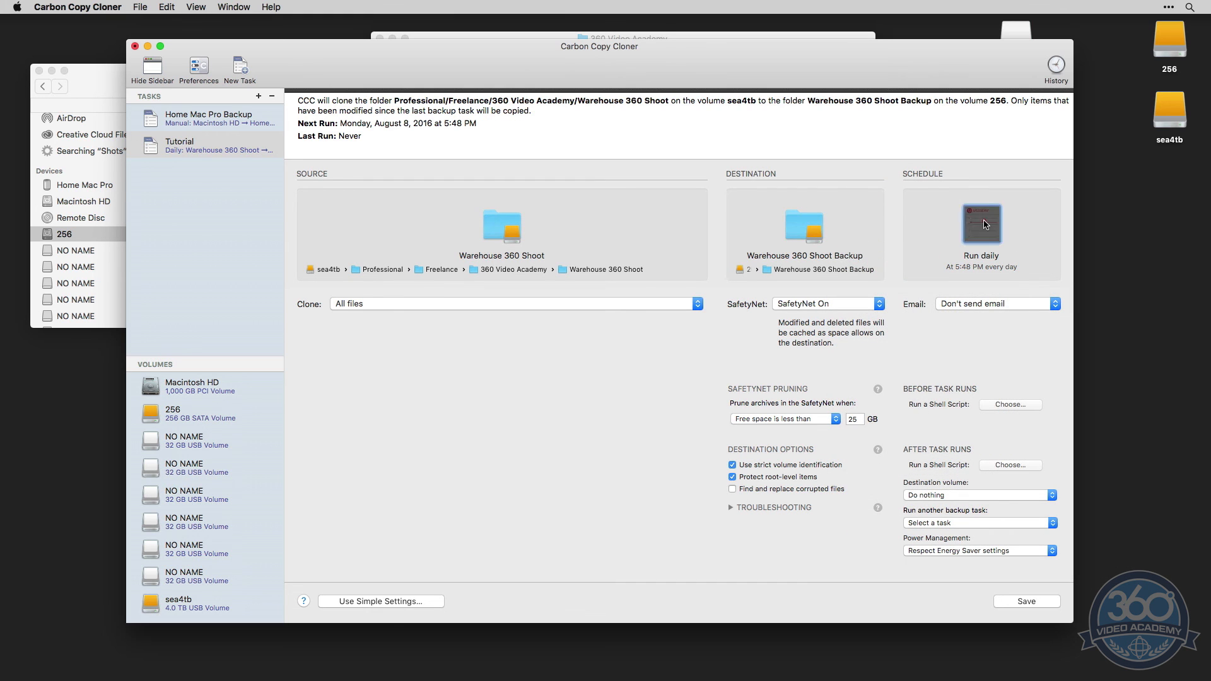
pyautogui.click(985, 224)
pyautogui.click(888, 221)
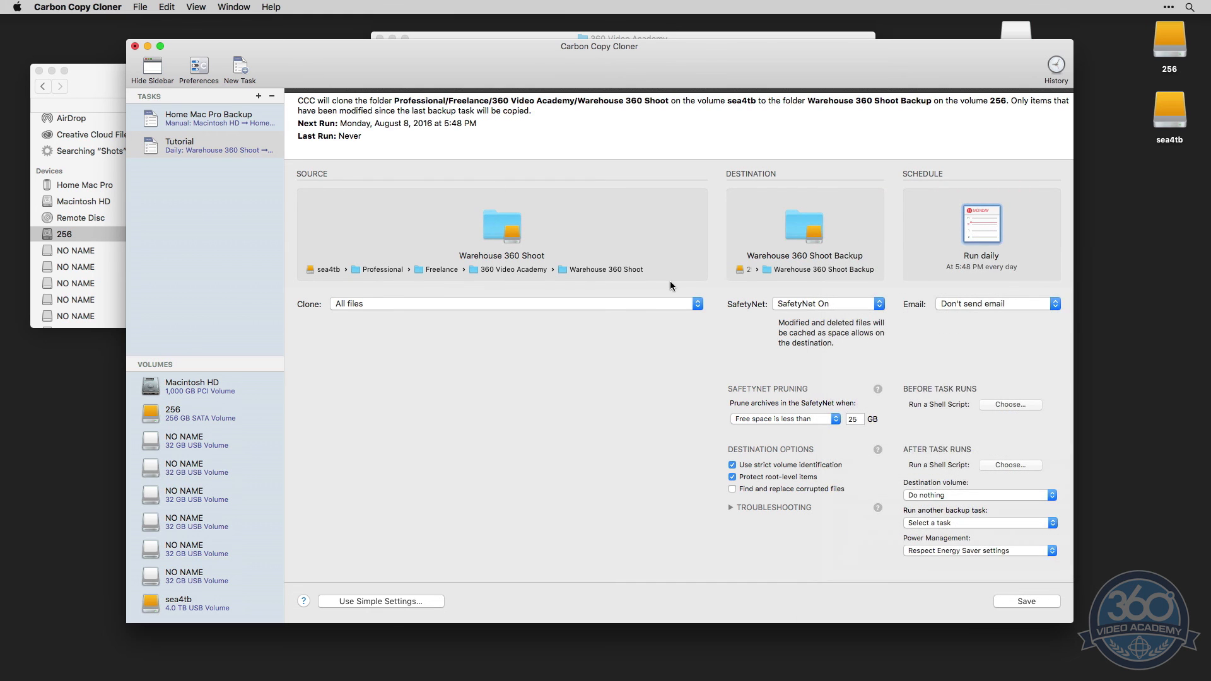